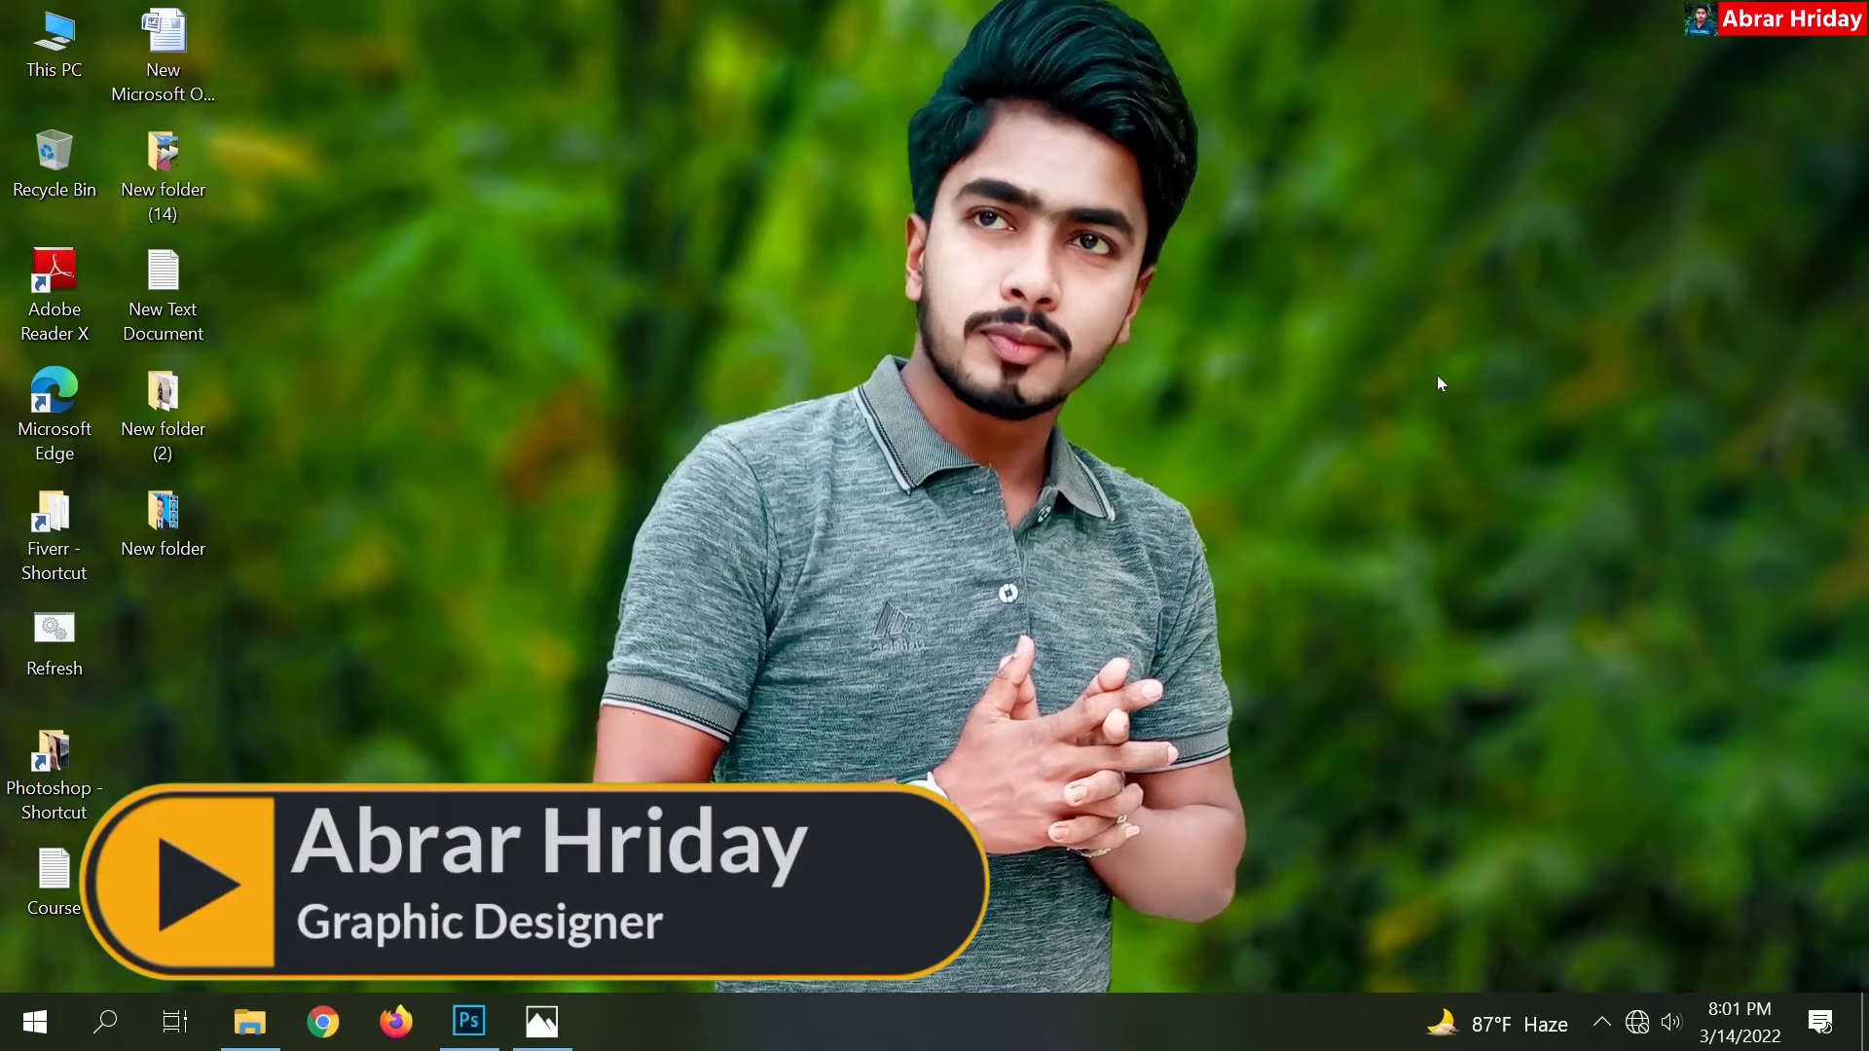
# Step: Preview the finished passport print sheet and the original portrait in the photo viewer
pyautogui.click(542, 1020)
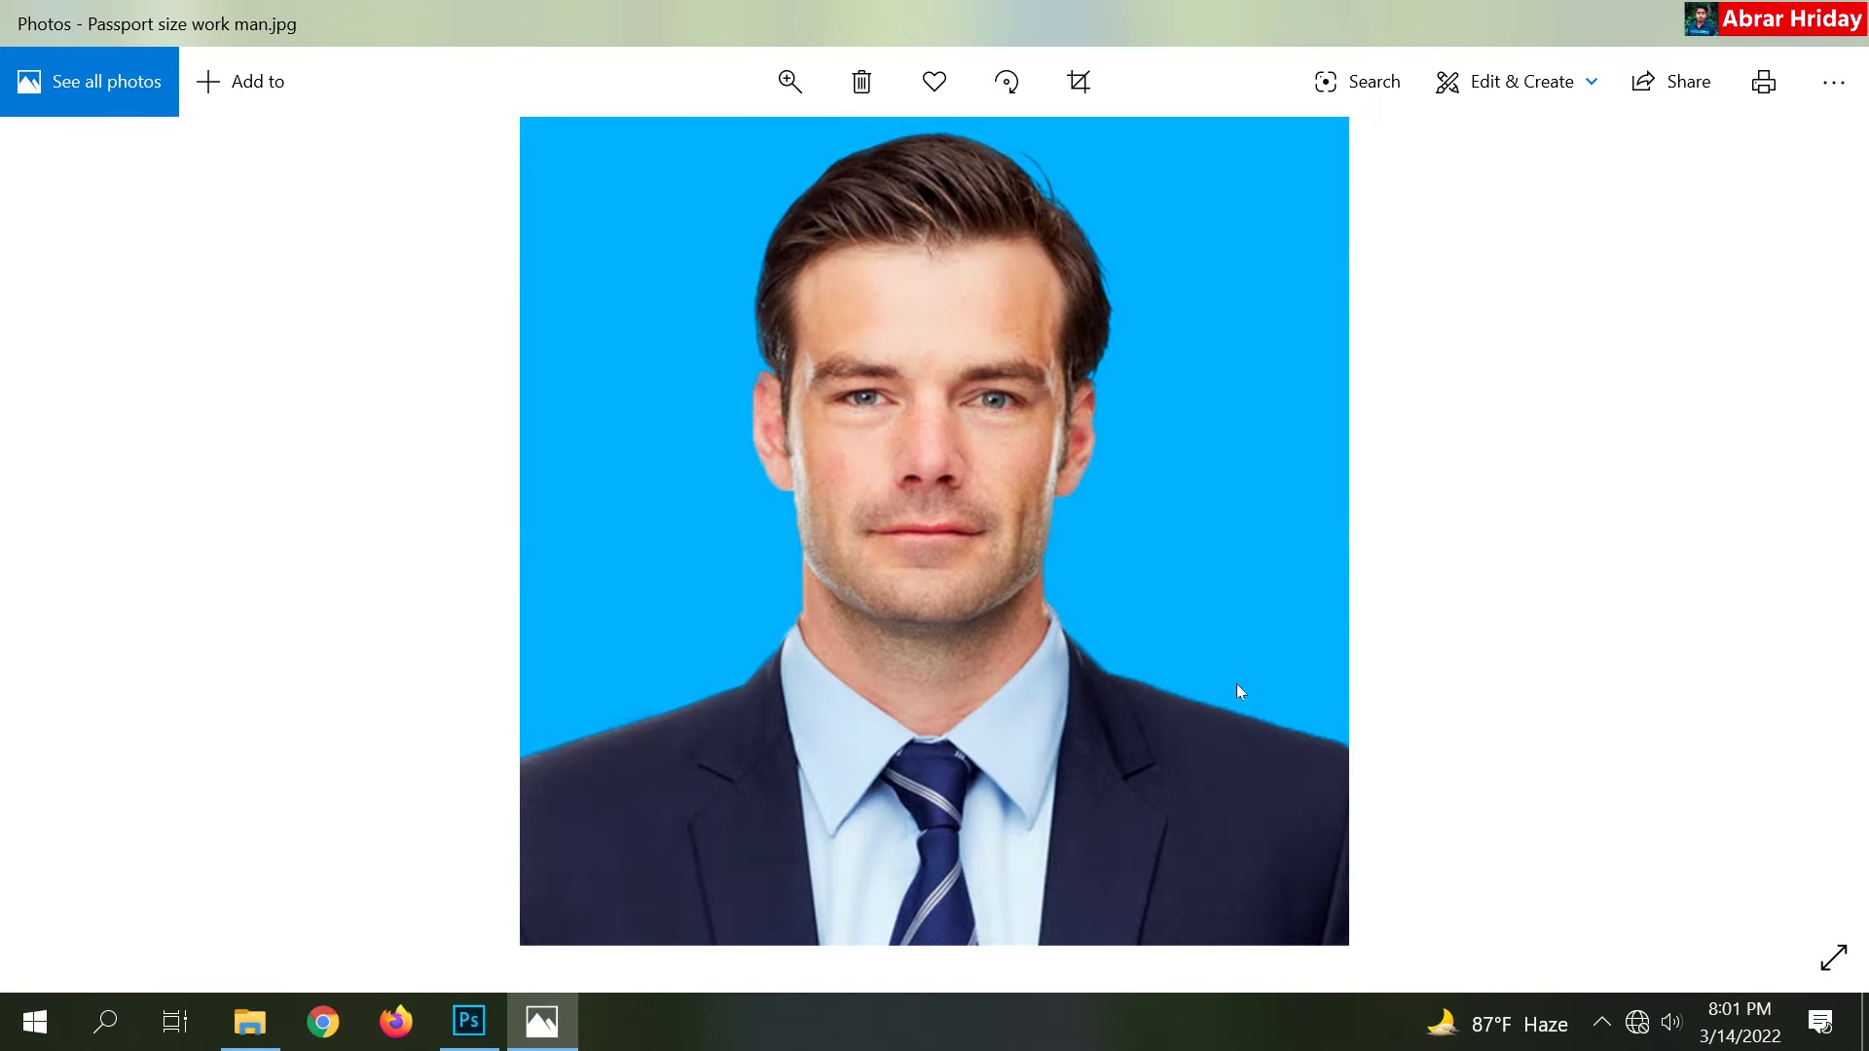
pyautogui.press('Right')
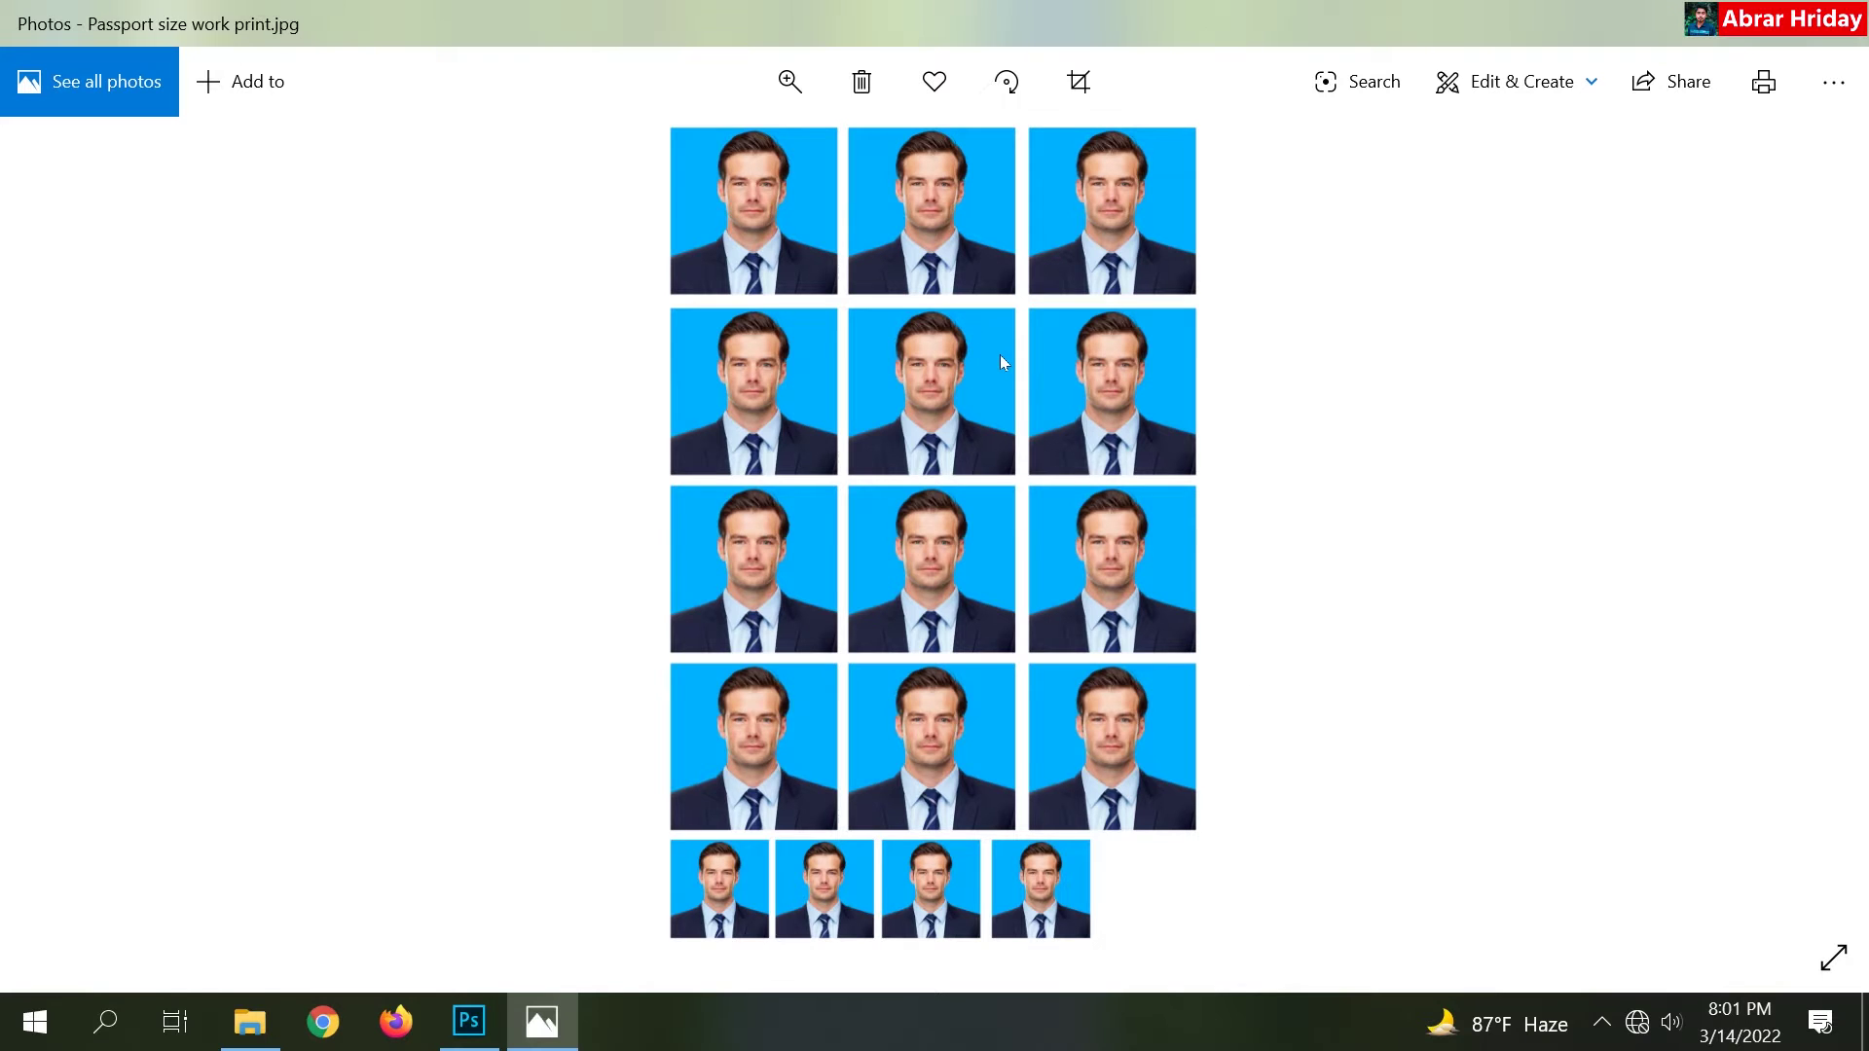
pyautogui.scroll(2, 1001, 354)
pyautogui.moveTo(1035, 405)
pyautogui.mouseDown()
pyautogui.moveTo(1045, 714)
pyautogui.moveTo(1047, 560)
pyautogui.mouseUp()
pyautogui.moveTo(1033, 705); pyautogui.dragTo(1046, 191)
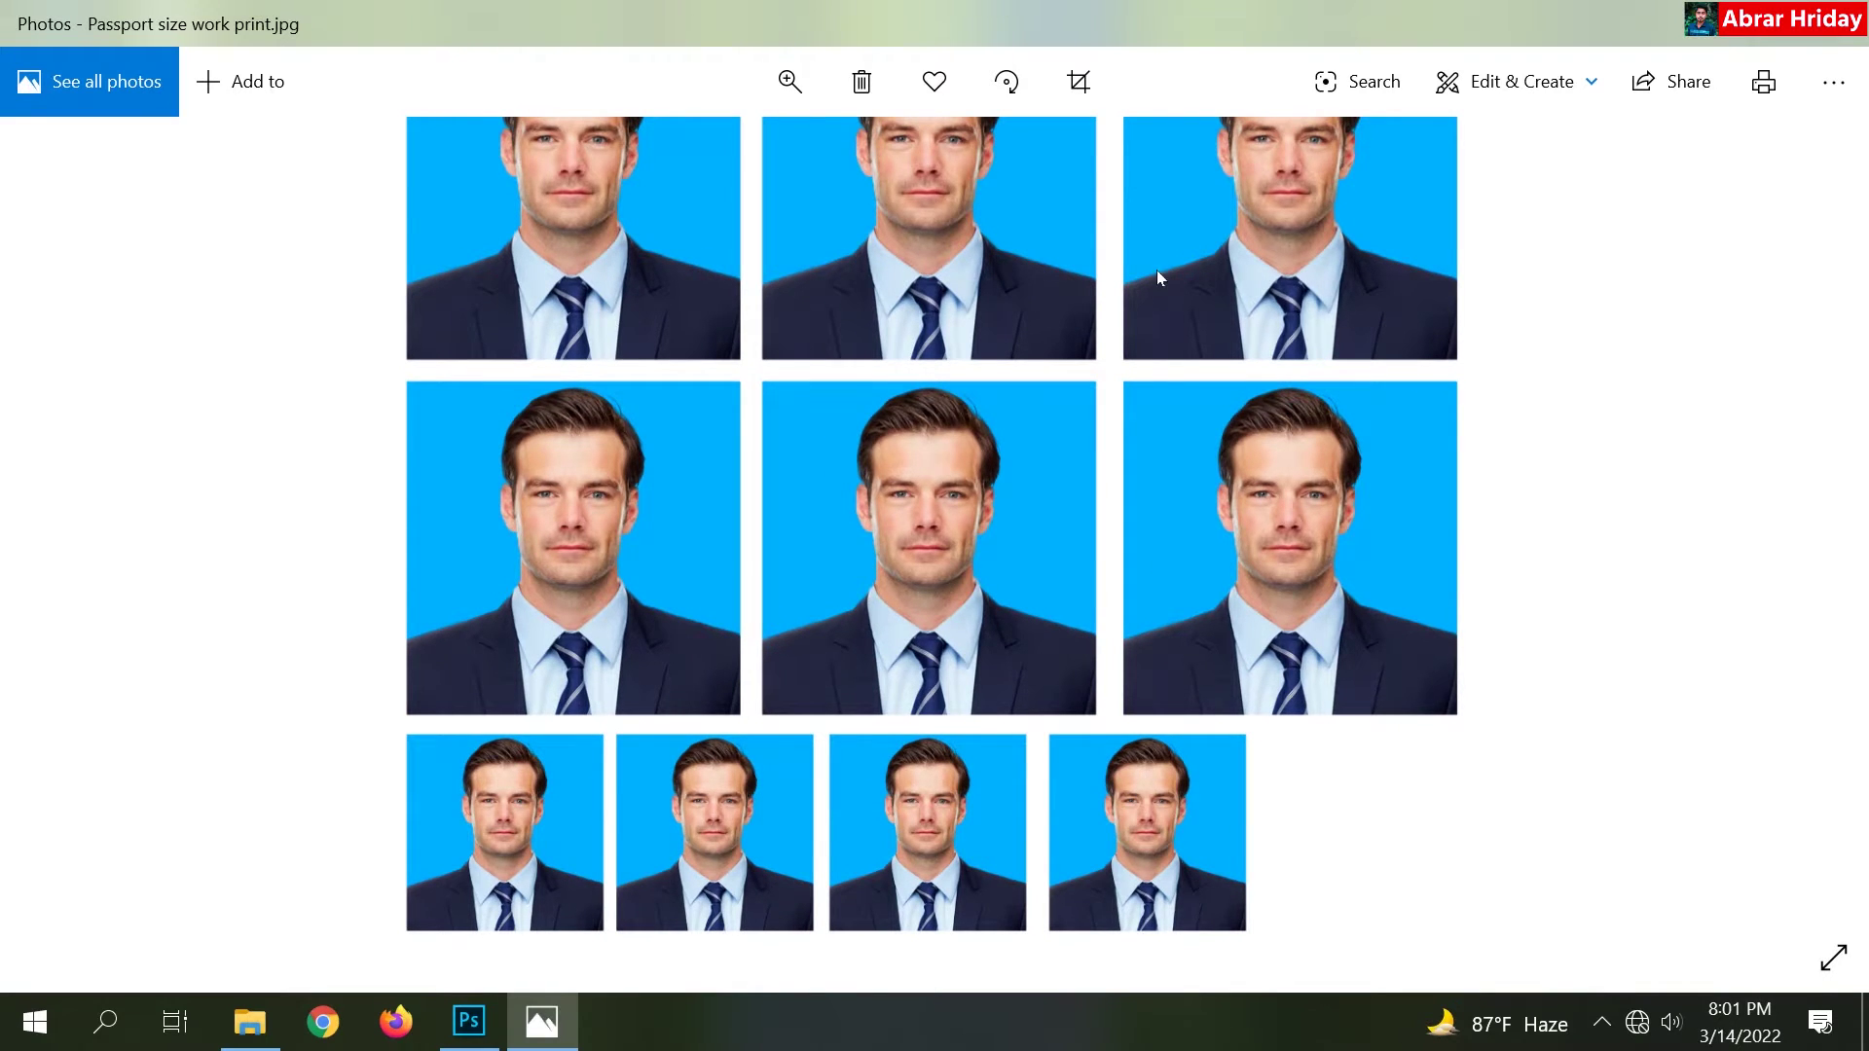
pyautogui.moveTo(1156, 277); pyautogui.dragTo(1100, 992)
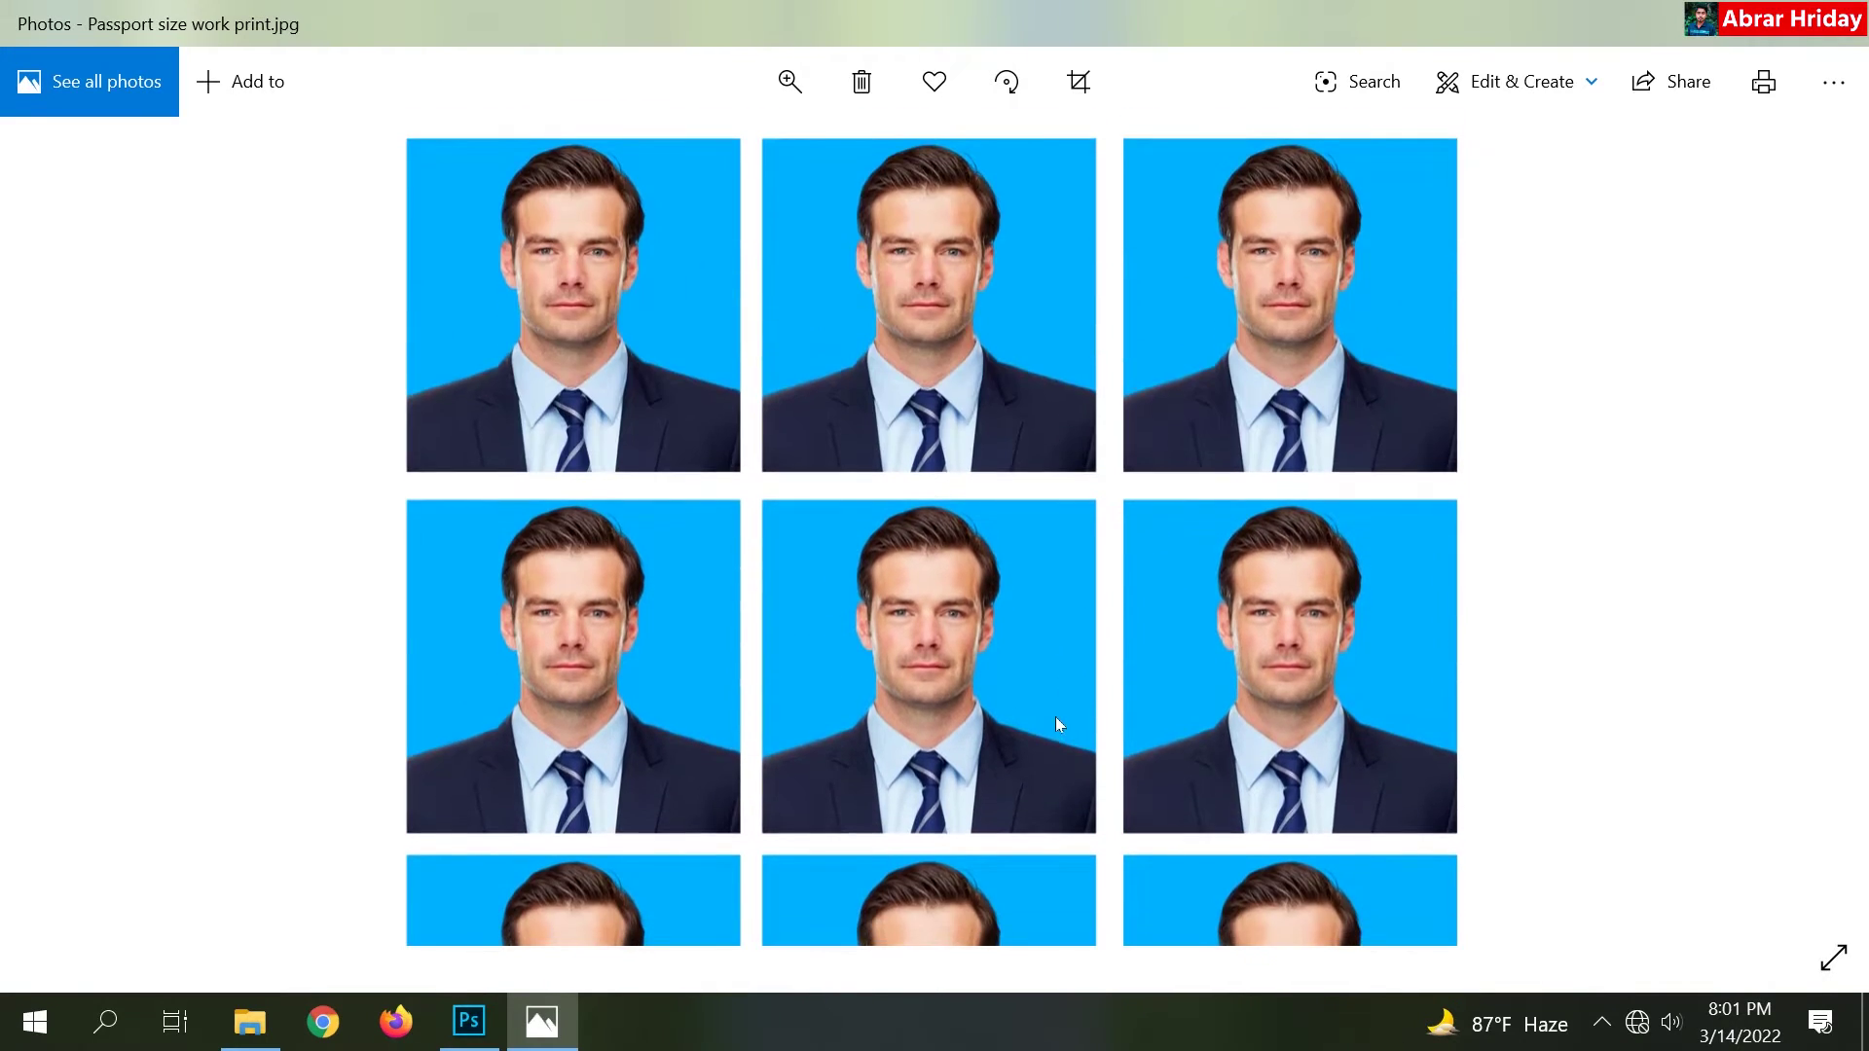
pyautogui.scroll(-3, 1055, 716)
pyautogui.click(1786, 551)
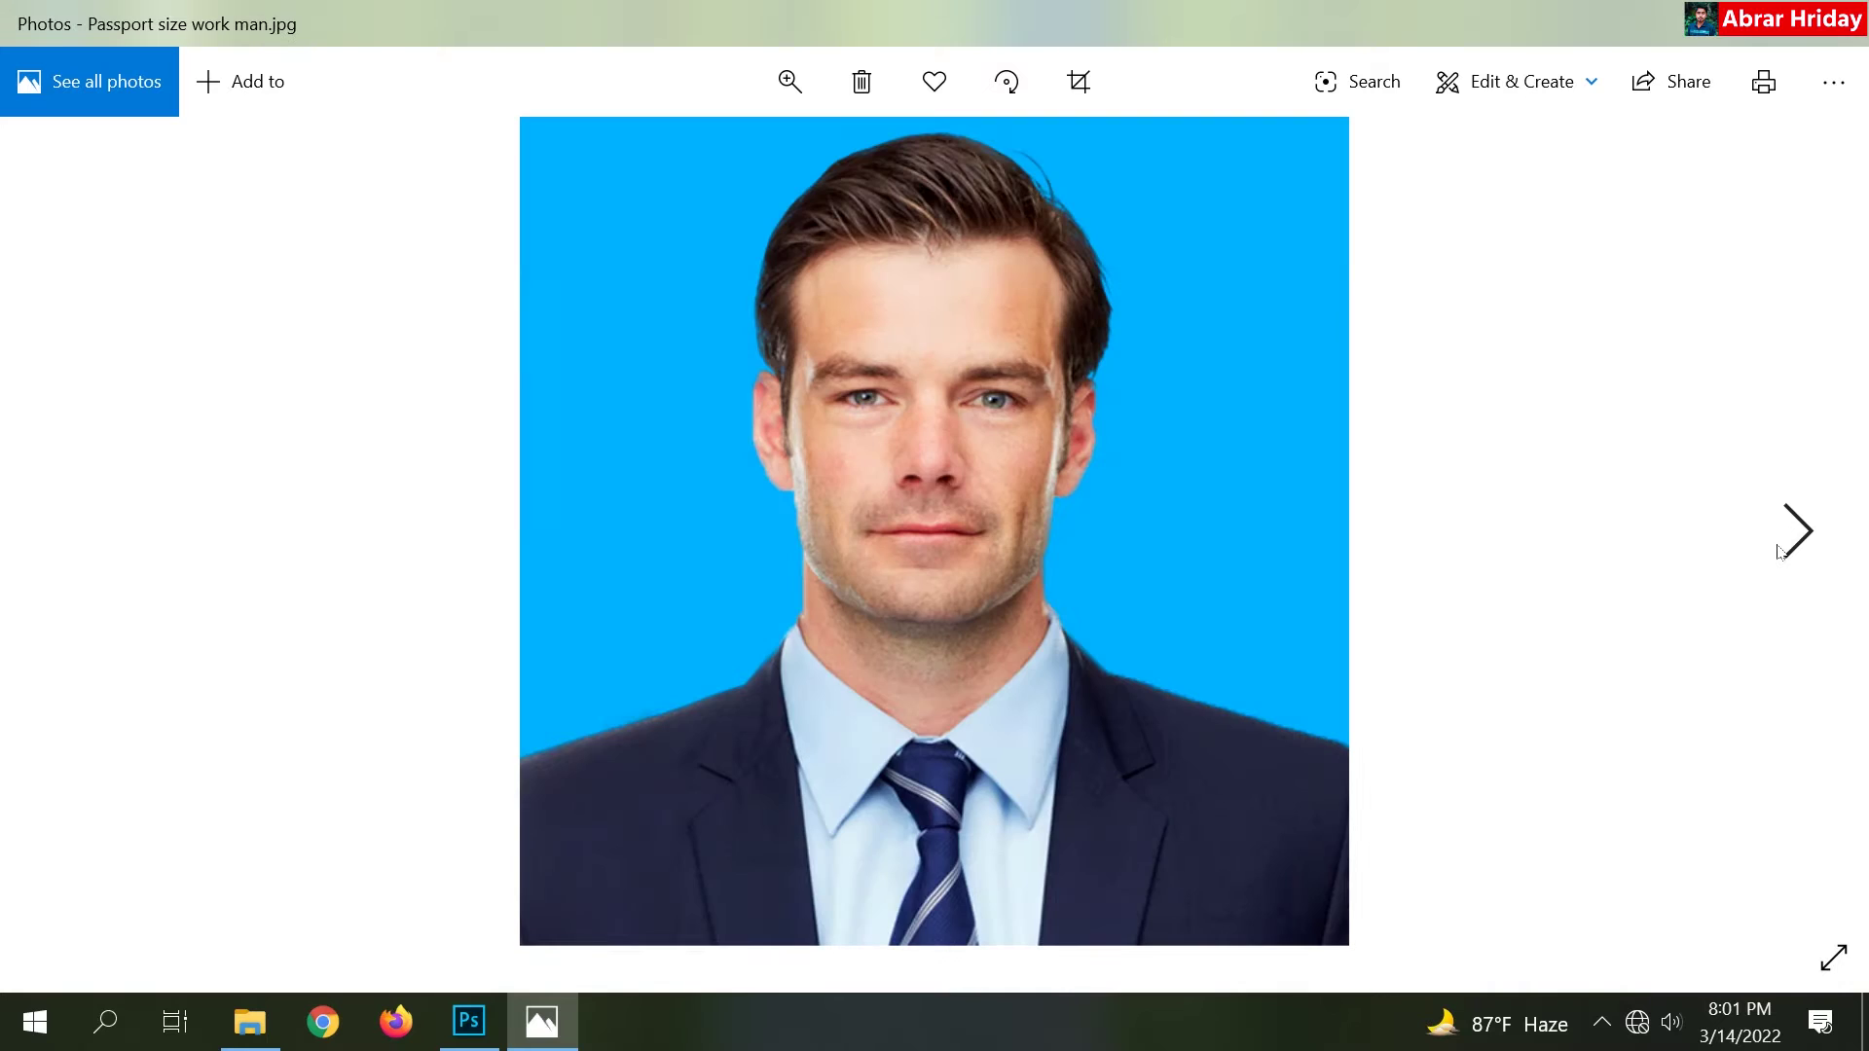
pyautogui.click(1777, 551)
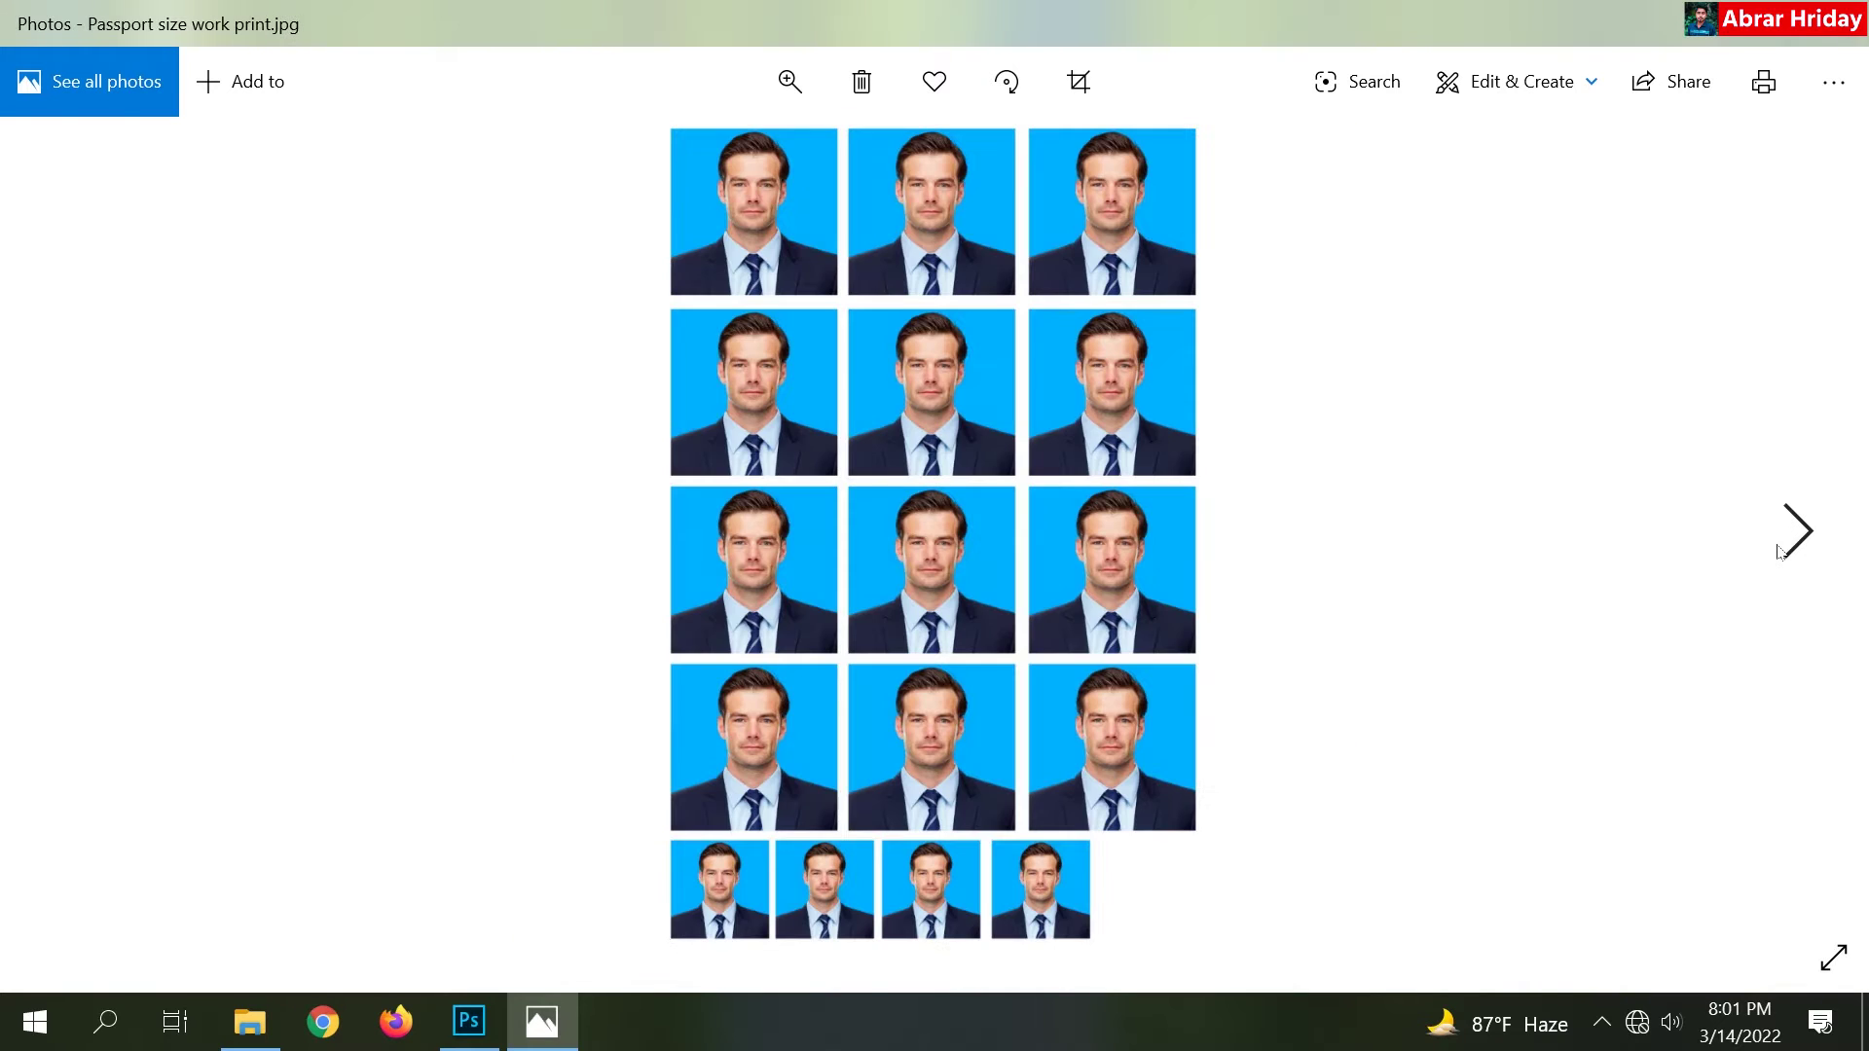
pyautogui.click(1778, 551)
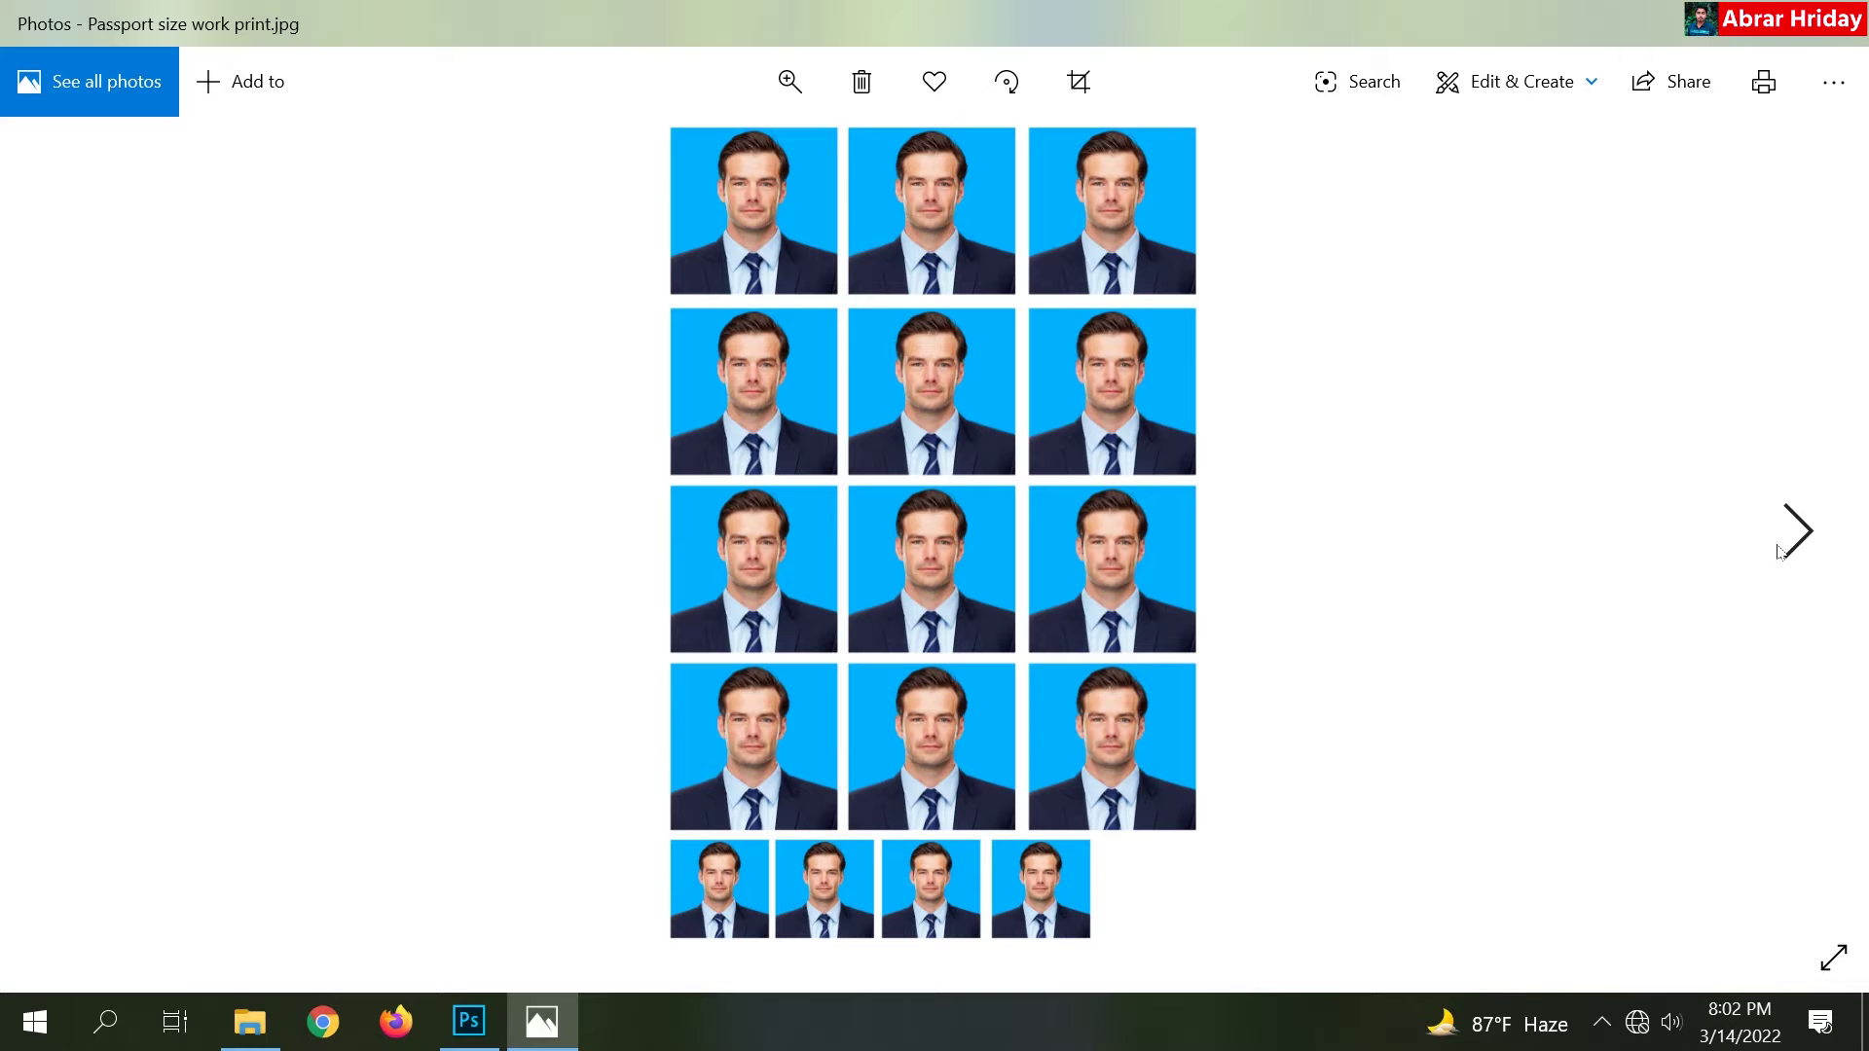
pyautogui.click(1834, 22)
pyautogui.click(468, 1021)
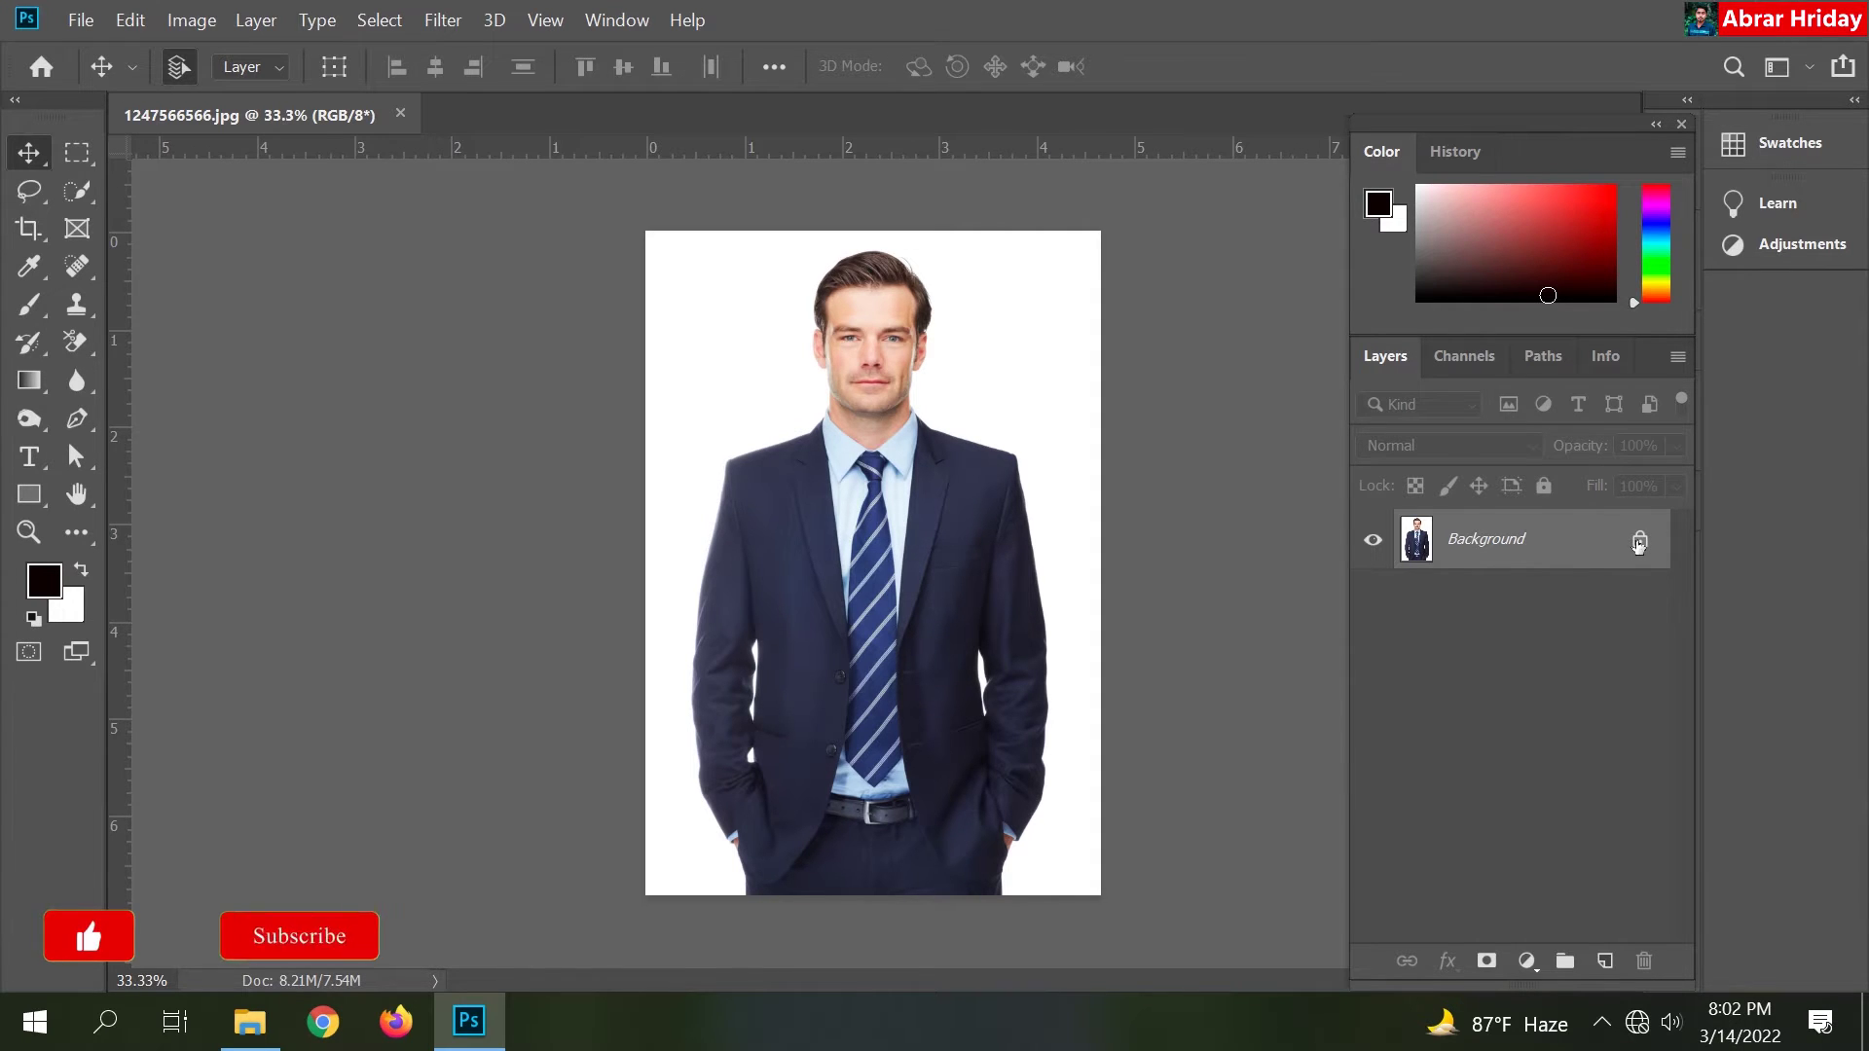
# Step: Unlock the Background layer and set the crop to 2 in × 2 in at 300 px/in
pyautogui.click(1638, 544)
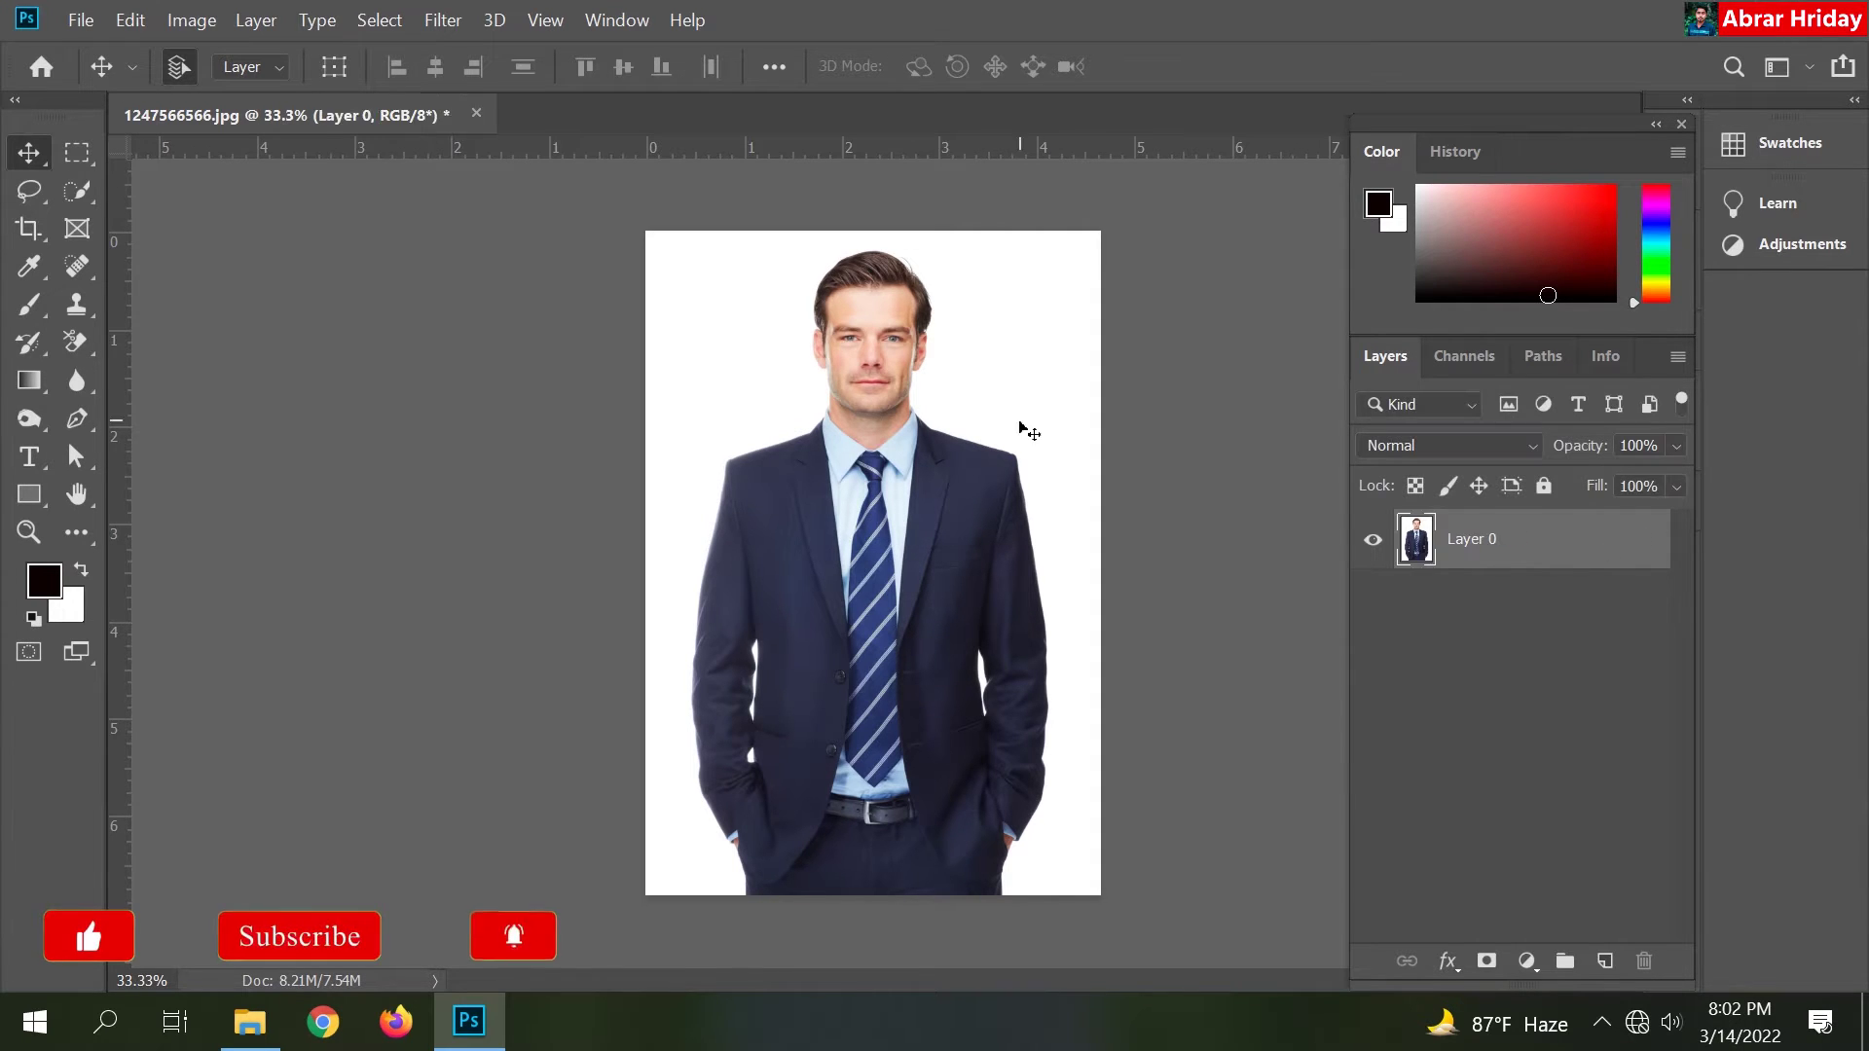
pyautogui.click(19, 230)
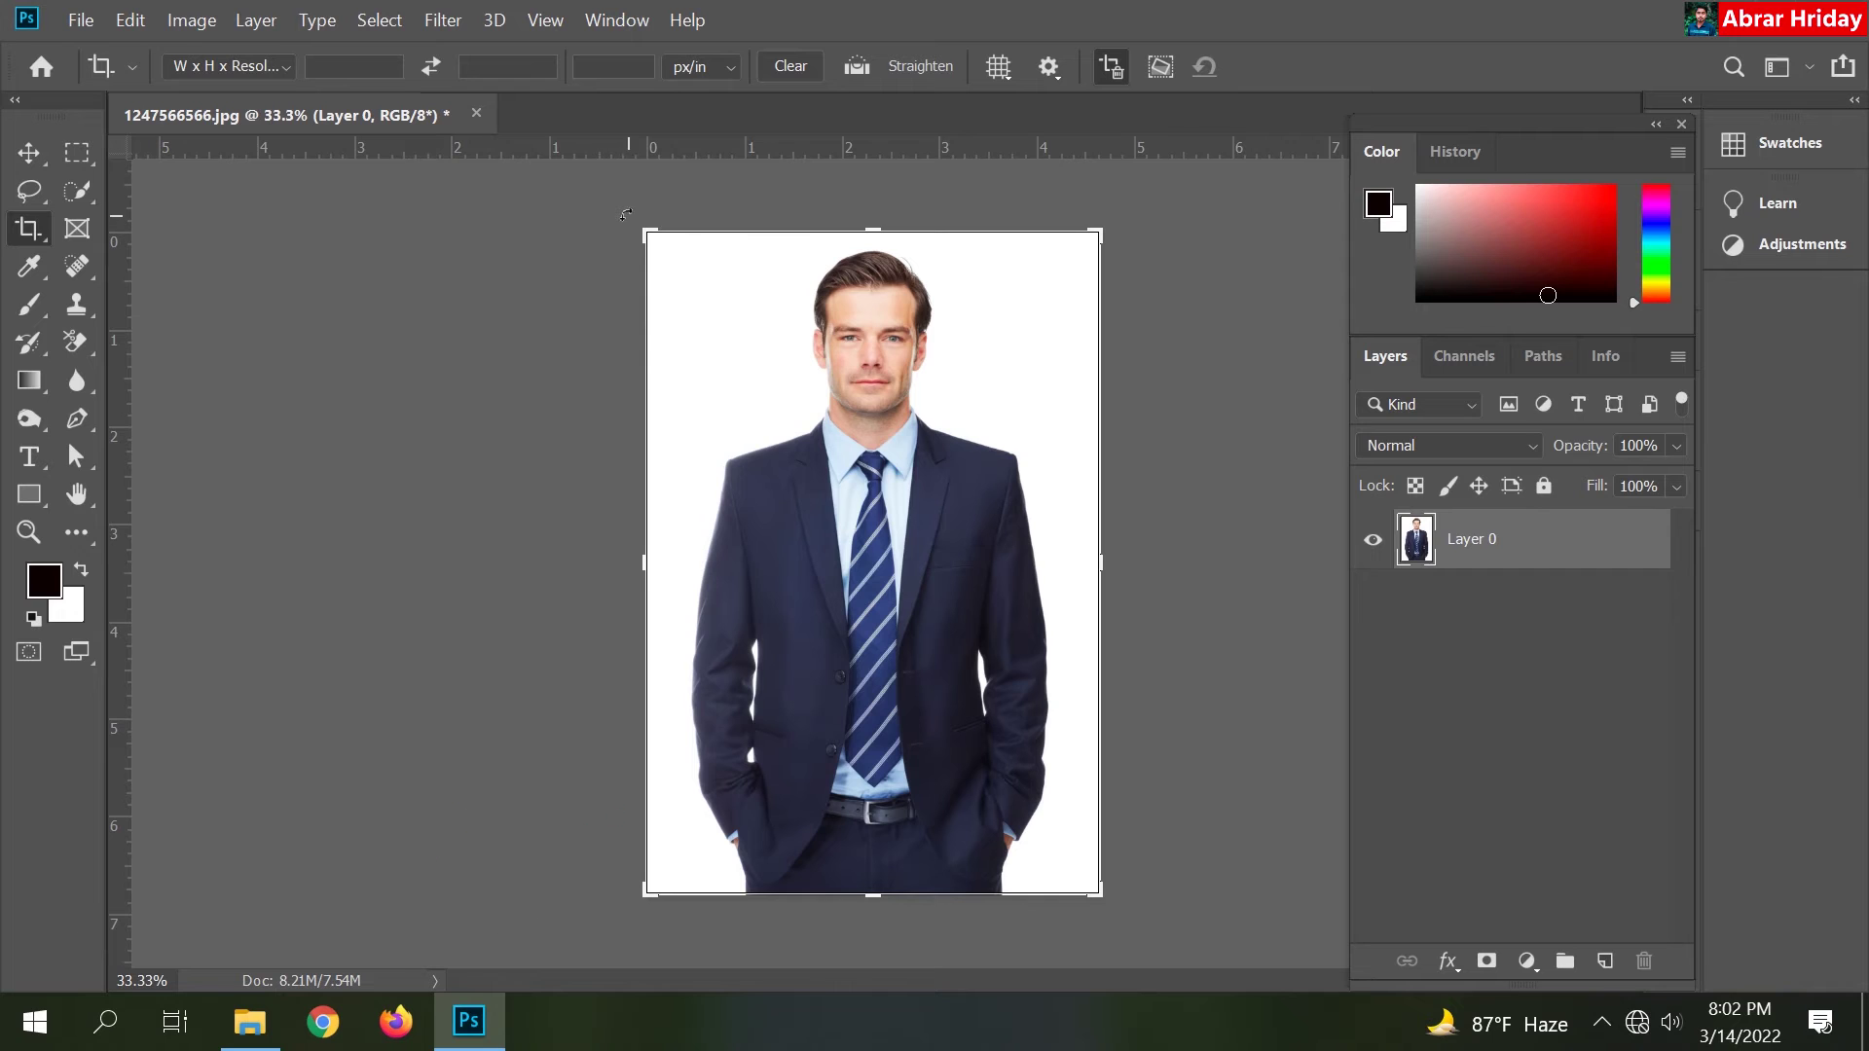
pyautogui.click(376, 64)
pyautogui.write('2')
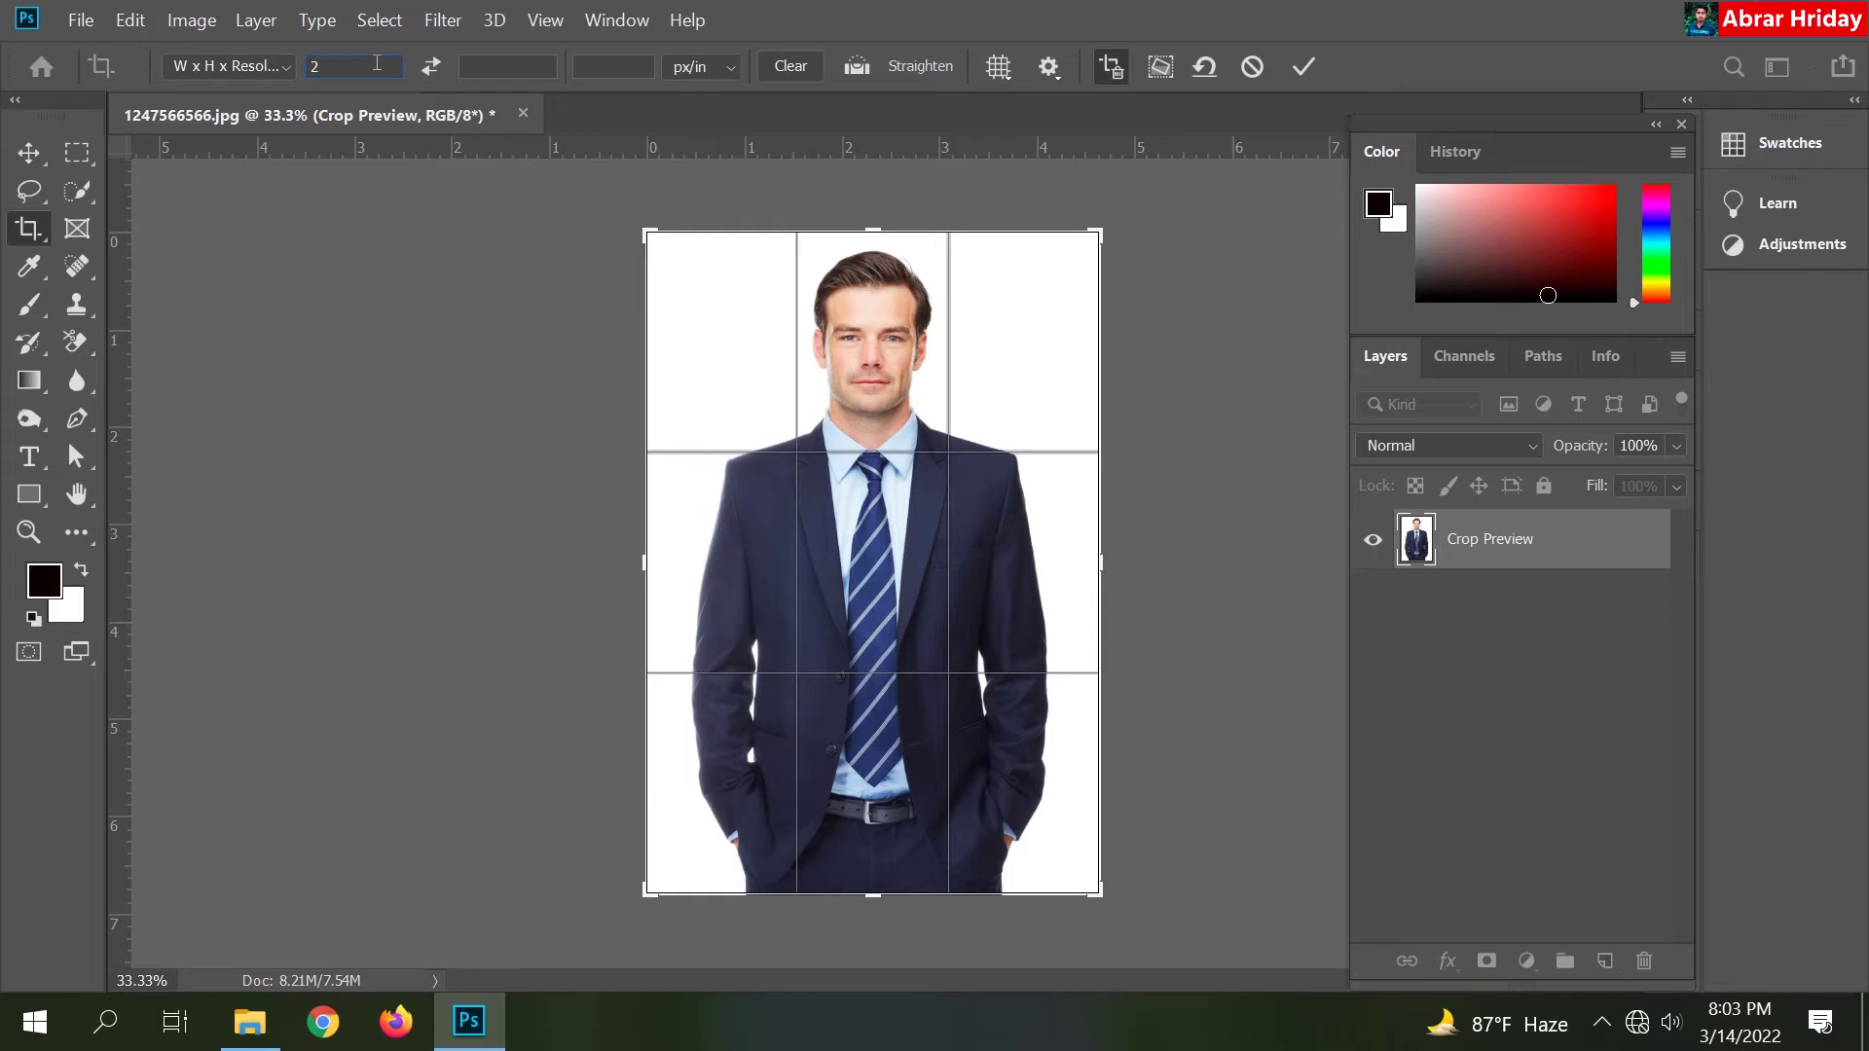
pyautogui.click(488, 68)
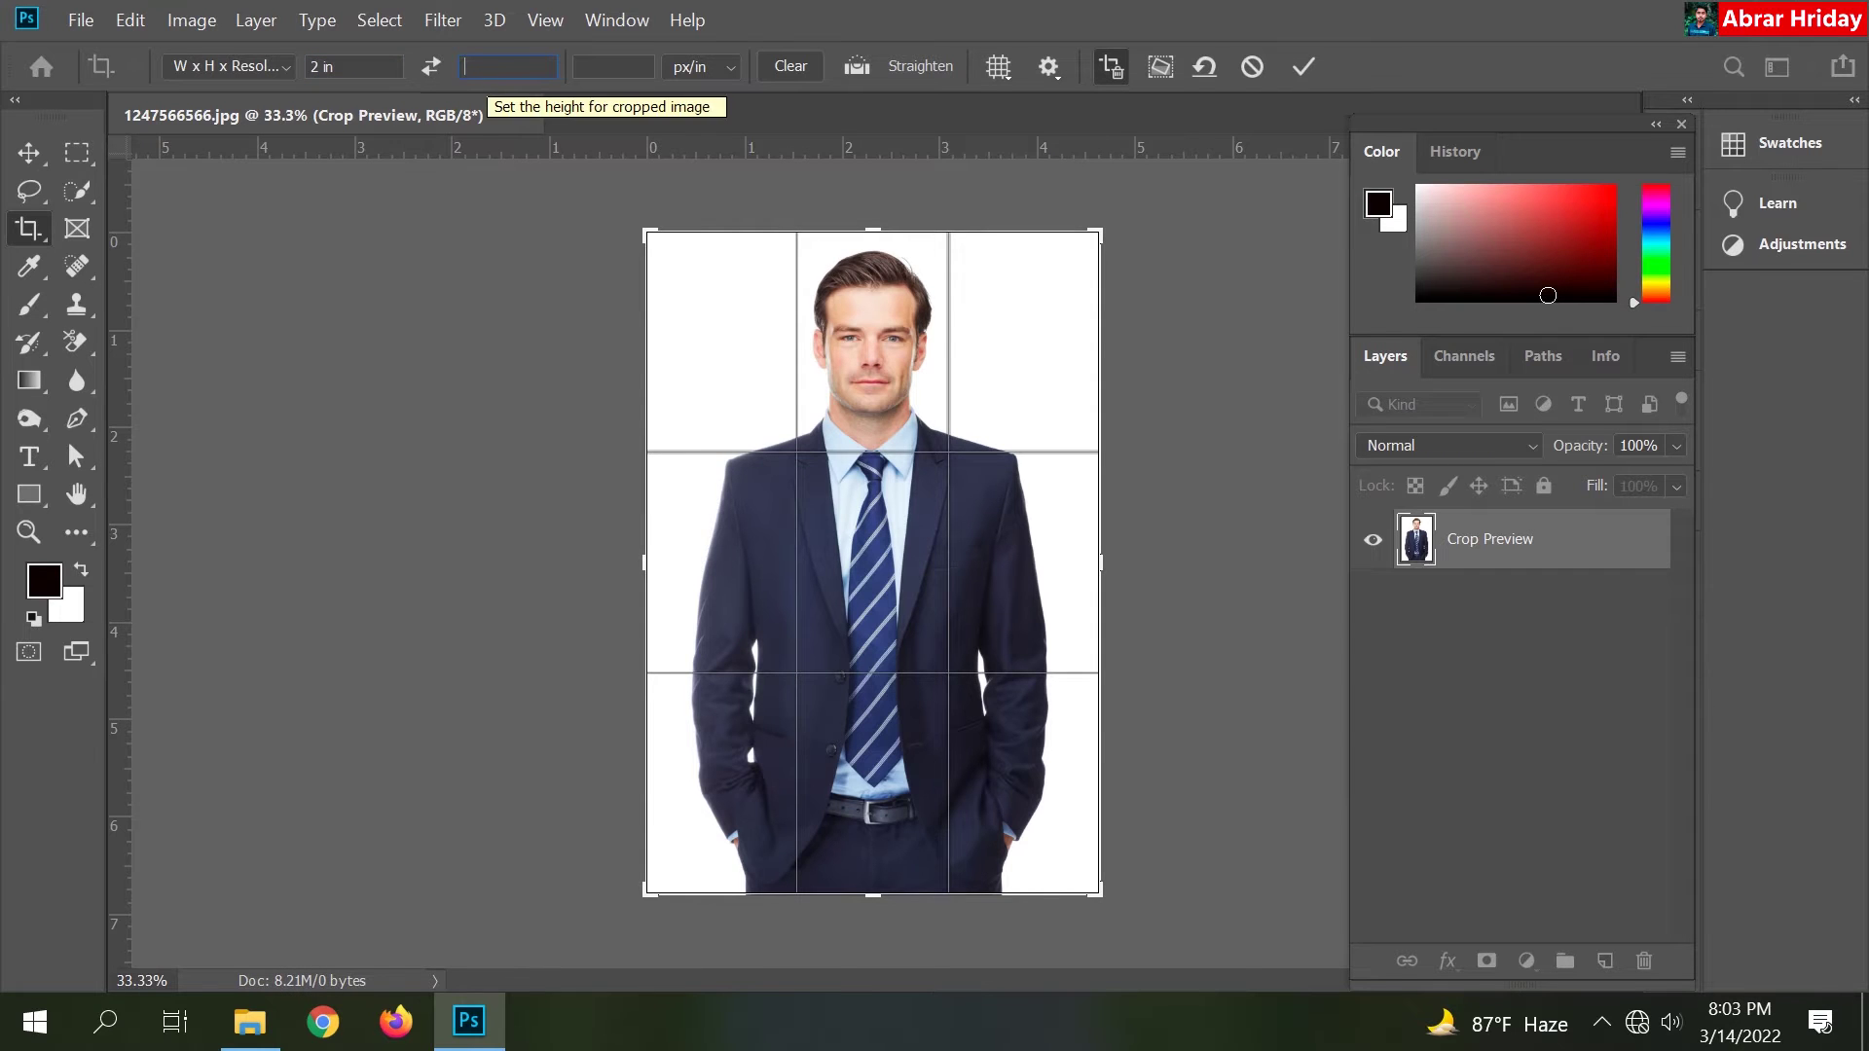
pyautogui.write('2')
pyautogui.click(630, 56)
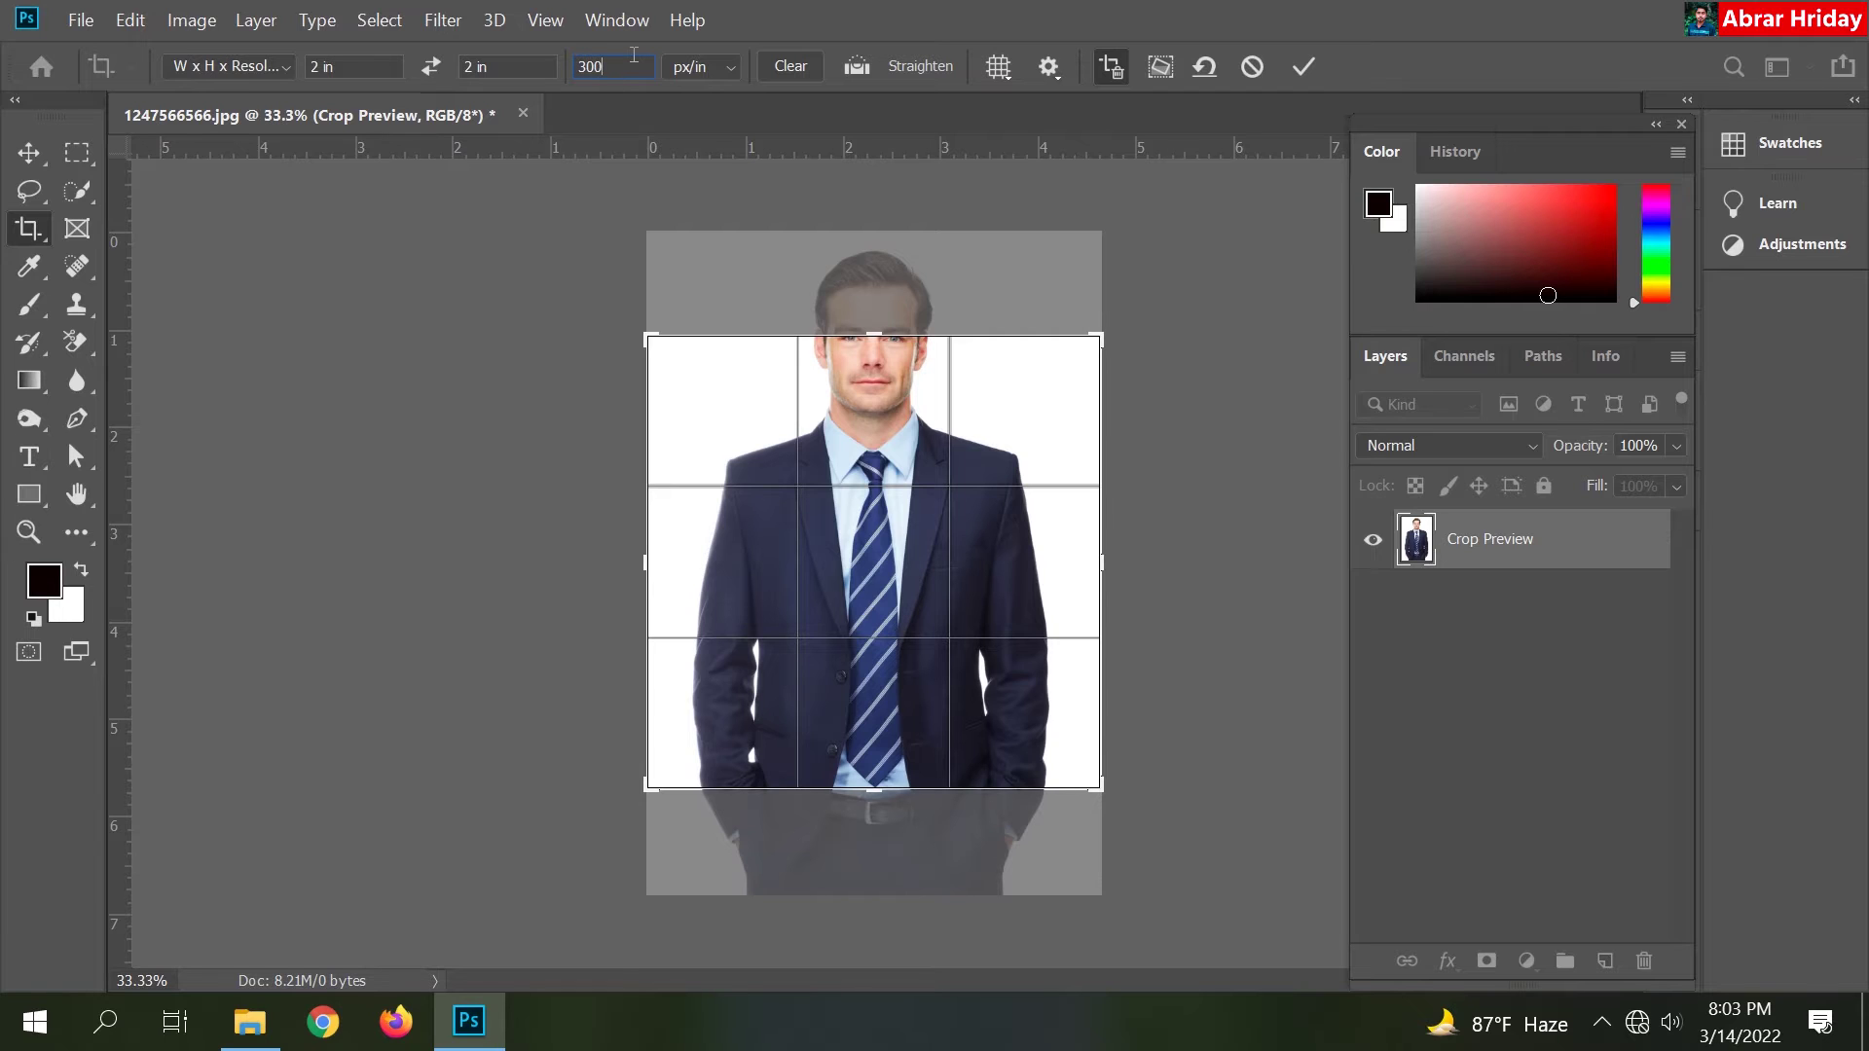
pyautogui.click(733, 68)
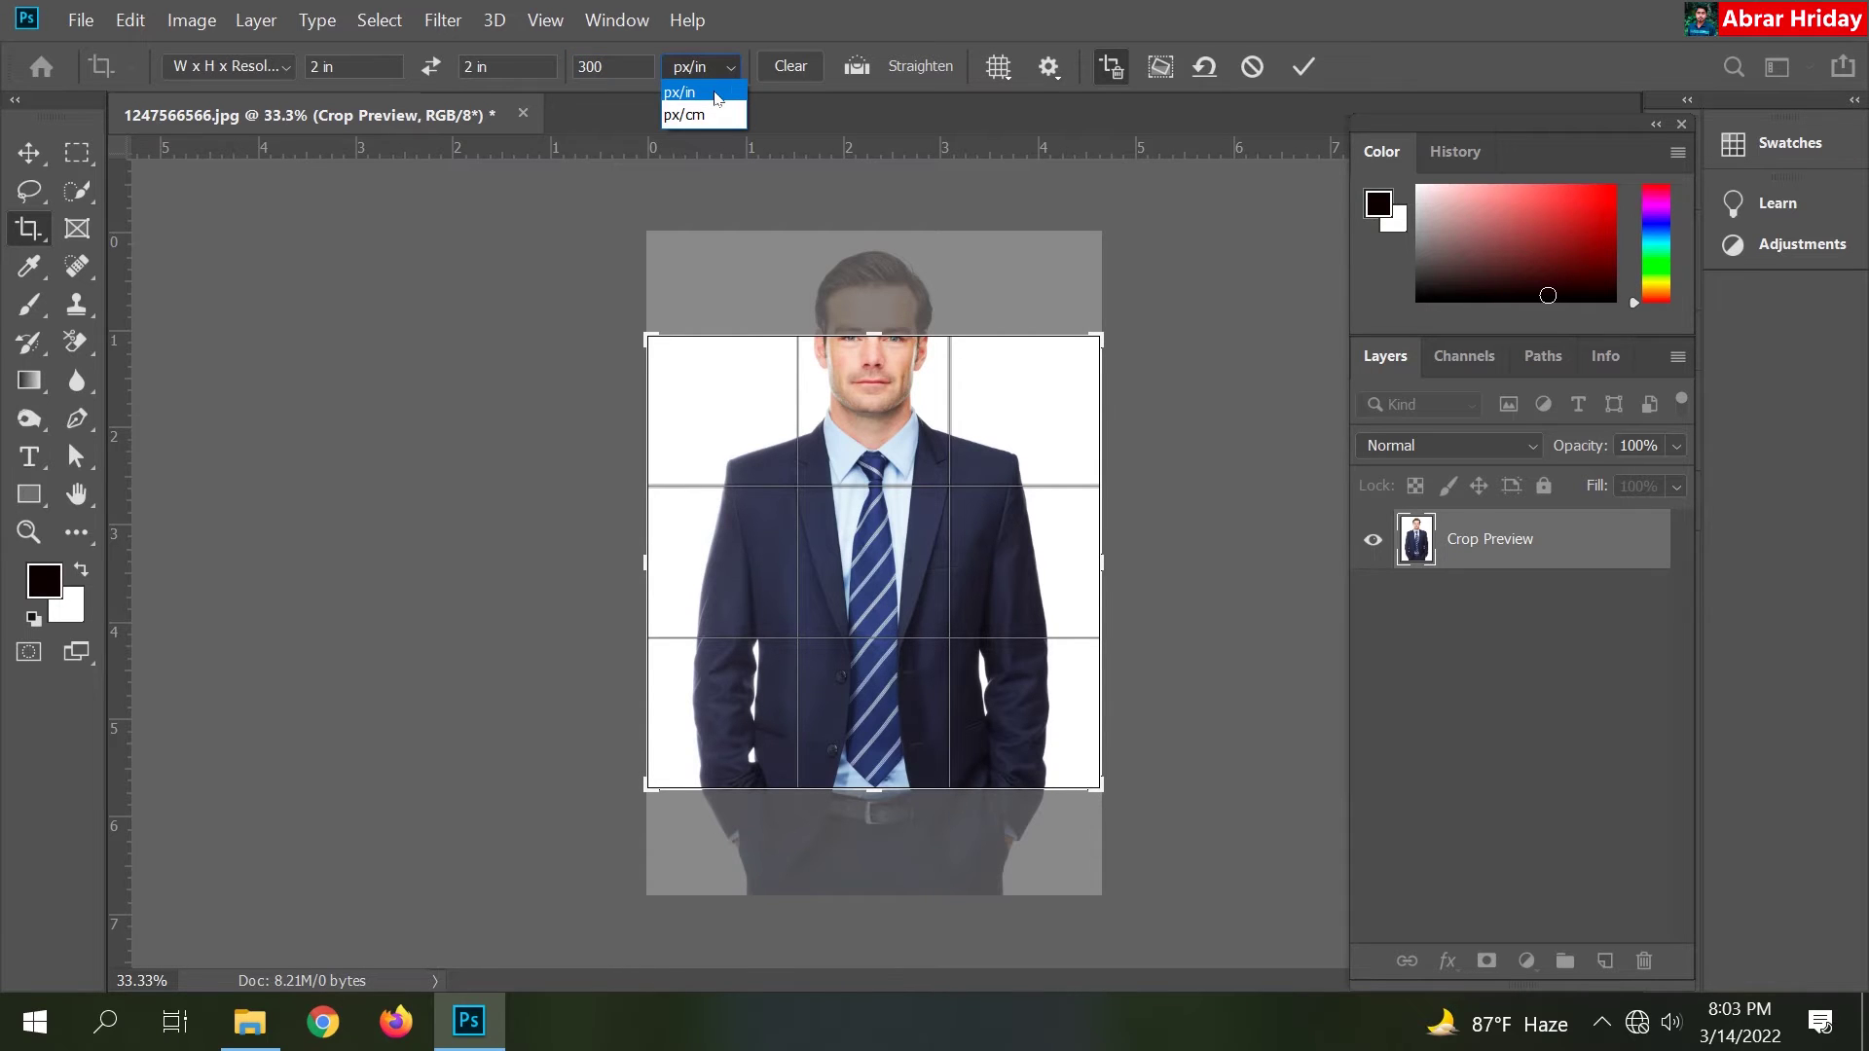
pyautogui.click(725, 72)
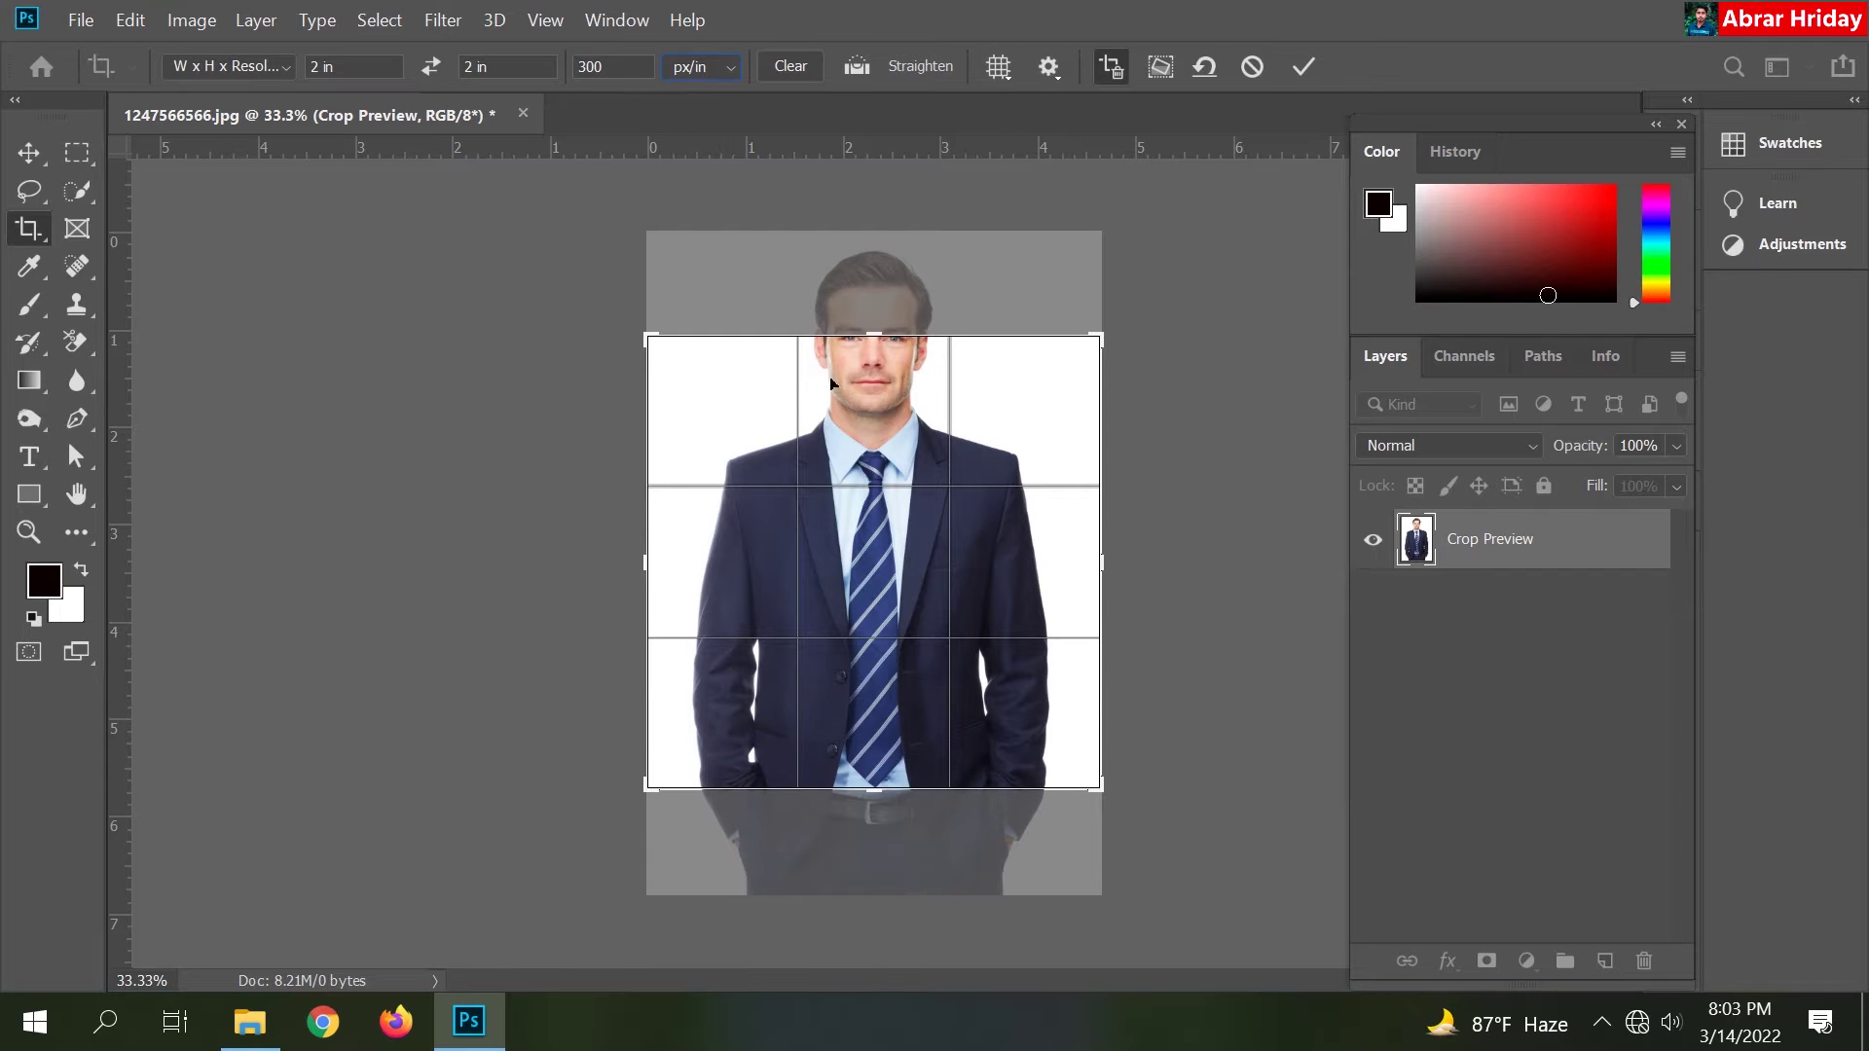
# Step: Fit the crop square around the man's head and shoulders and apply it
pyautogui.moveTo(880, 335)
pyautogui.mouseDown()
pyautogui.moveTo(886, 736)
pyautogui.moveTo(885, 711)
pyautogui.mouseUp()
pyautogui.moveTo(898, 634); pyautogui.dragTo(871, 698)
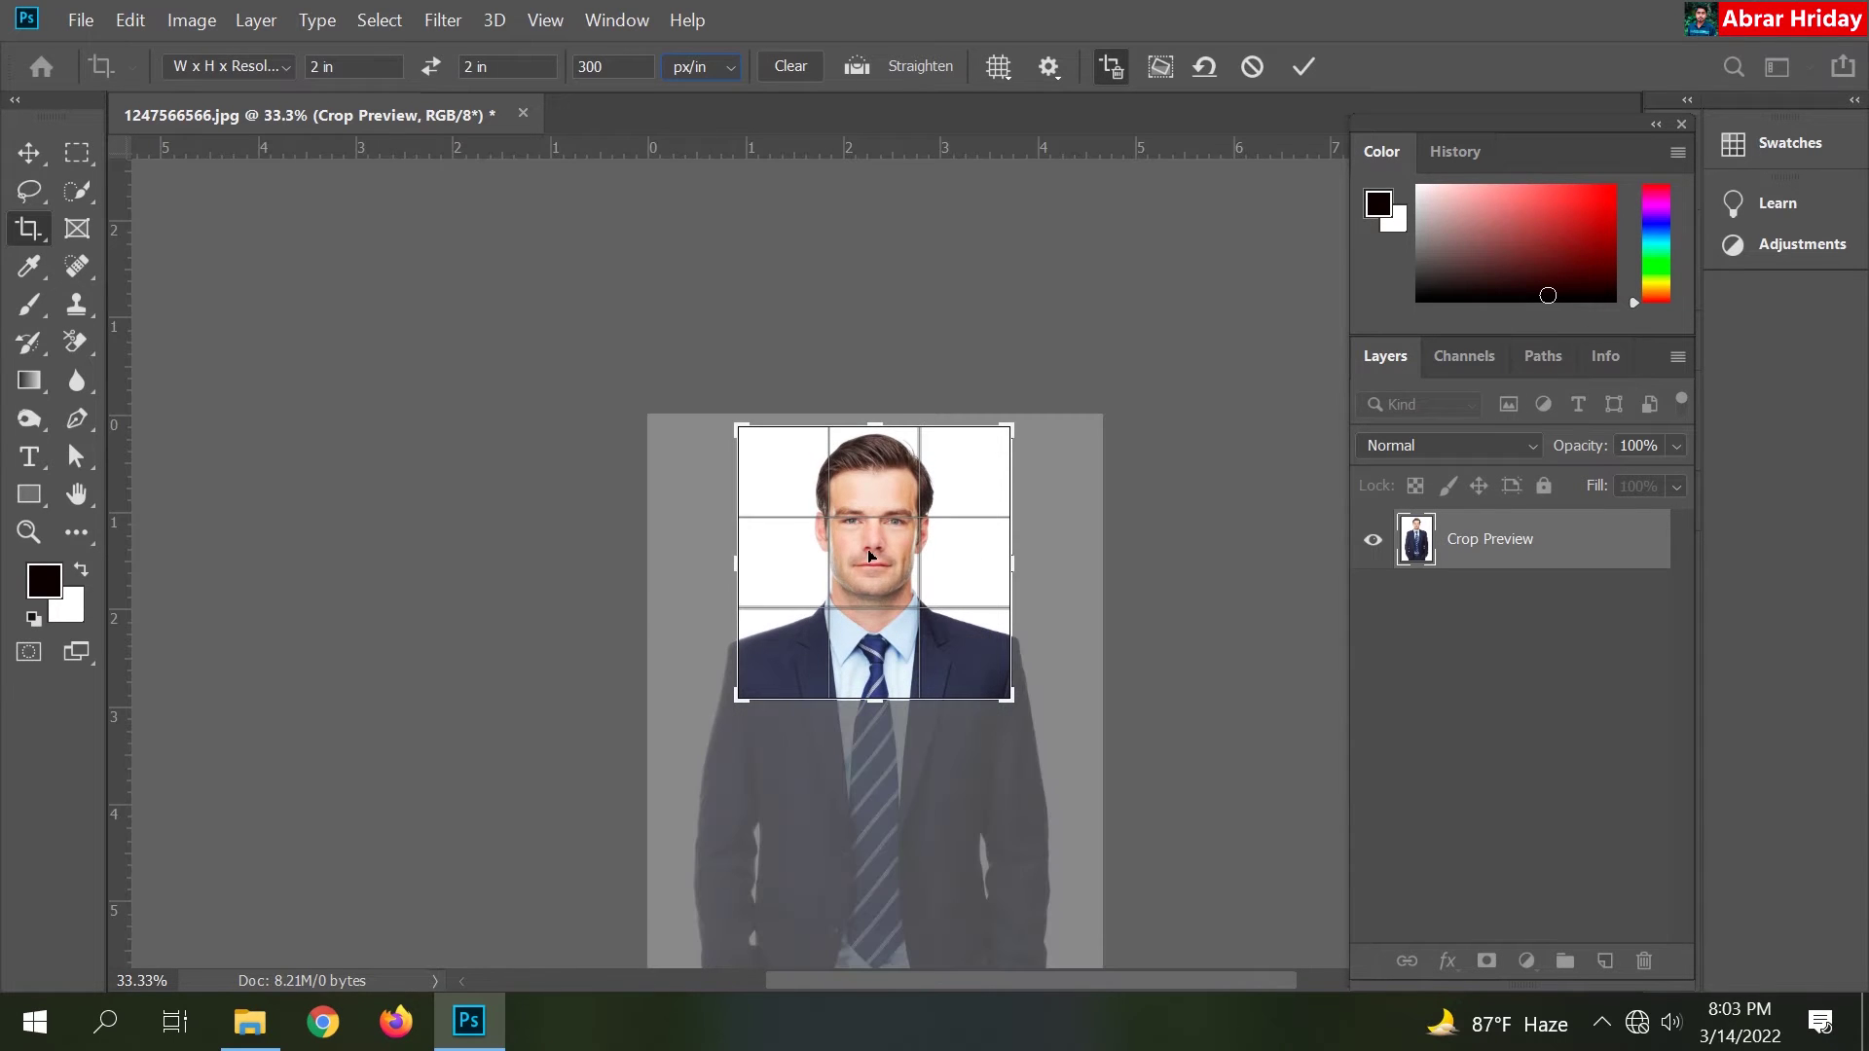
pyautogui.click(1303, 66)
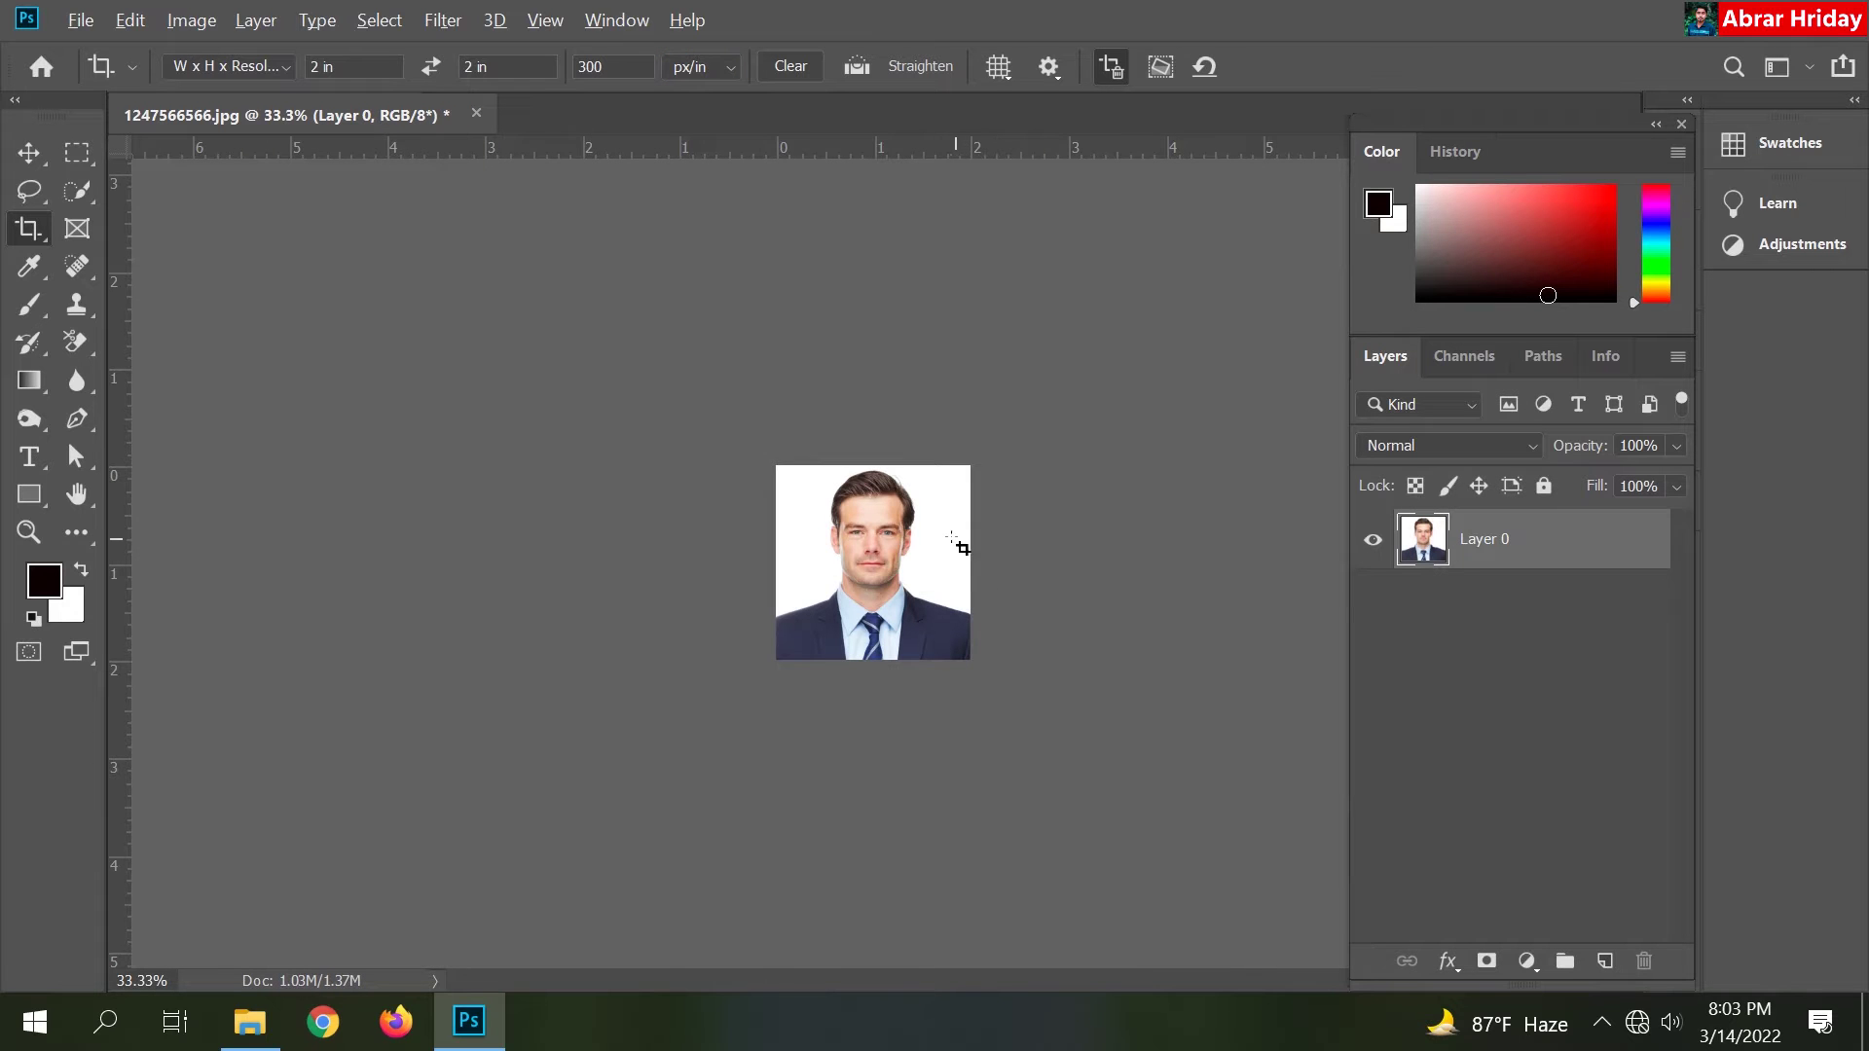
pyautogui.scroll(3, 971, 572)
# Step: Quick-select the man from his hair and ears down to his suit
pyautogui.scroll(3, 971, 573)
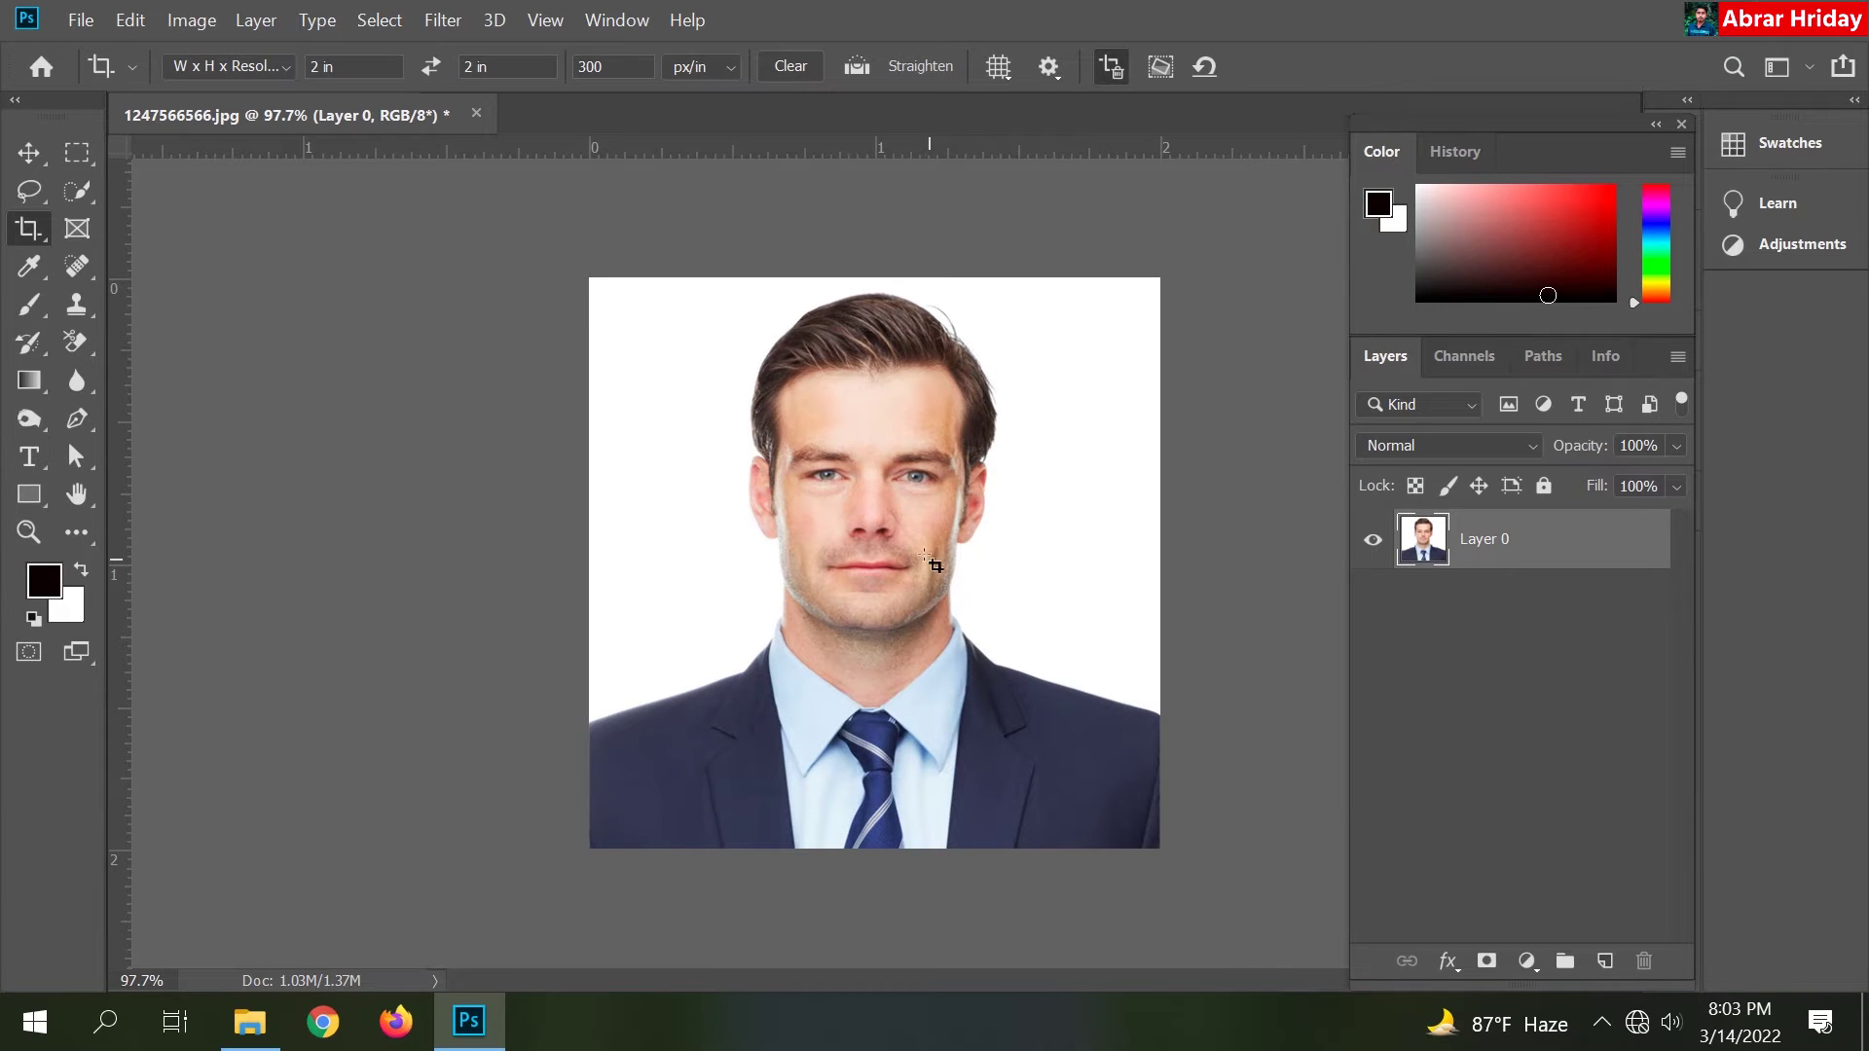
pyautogui.click(80, 191)
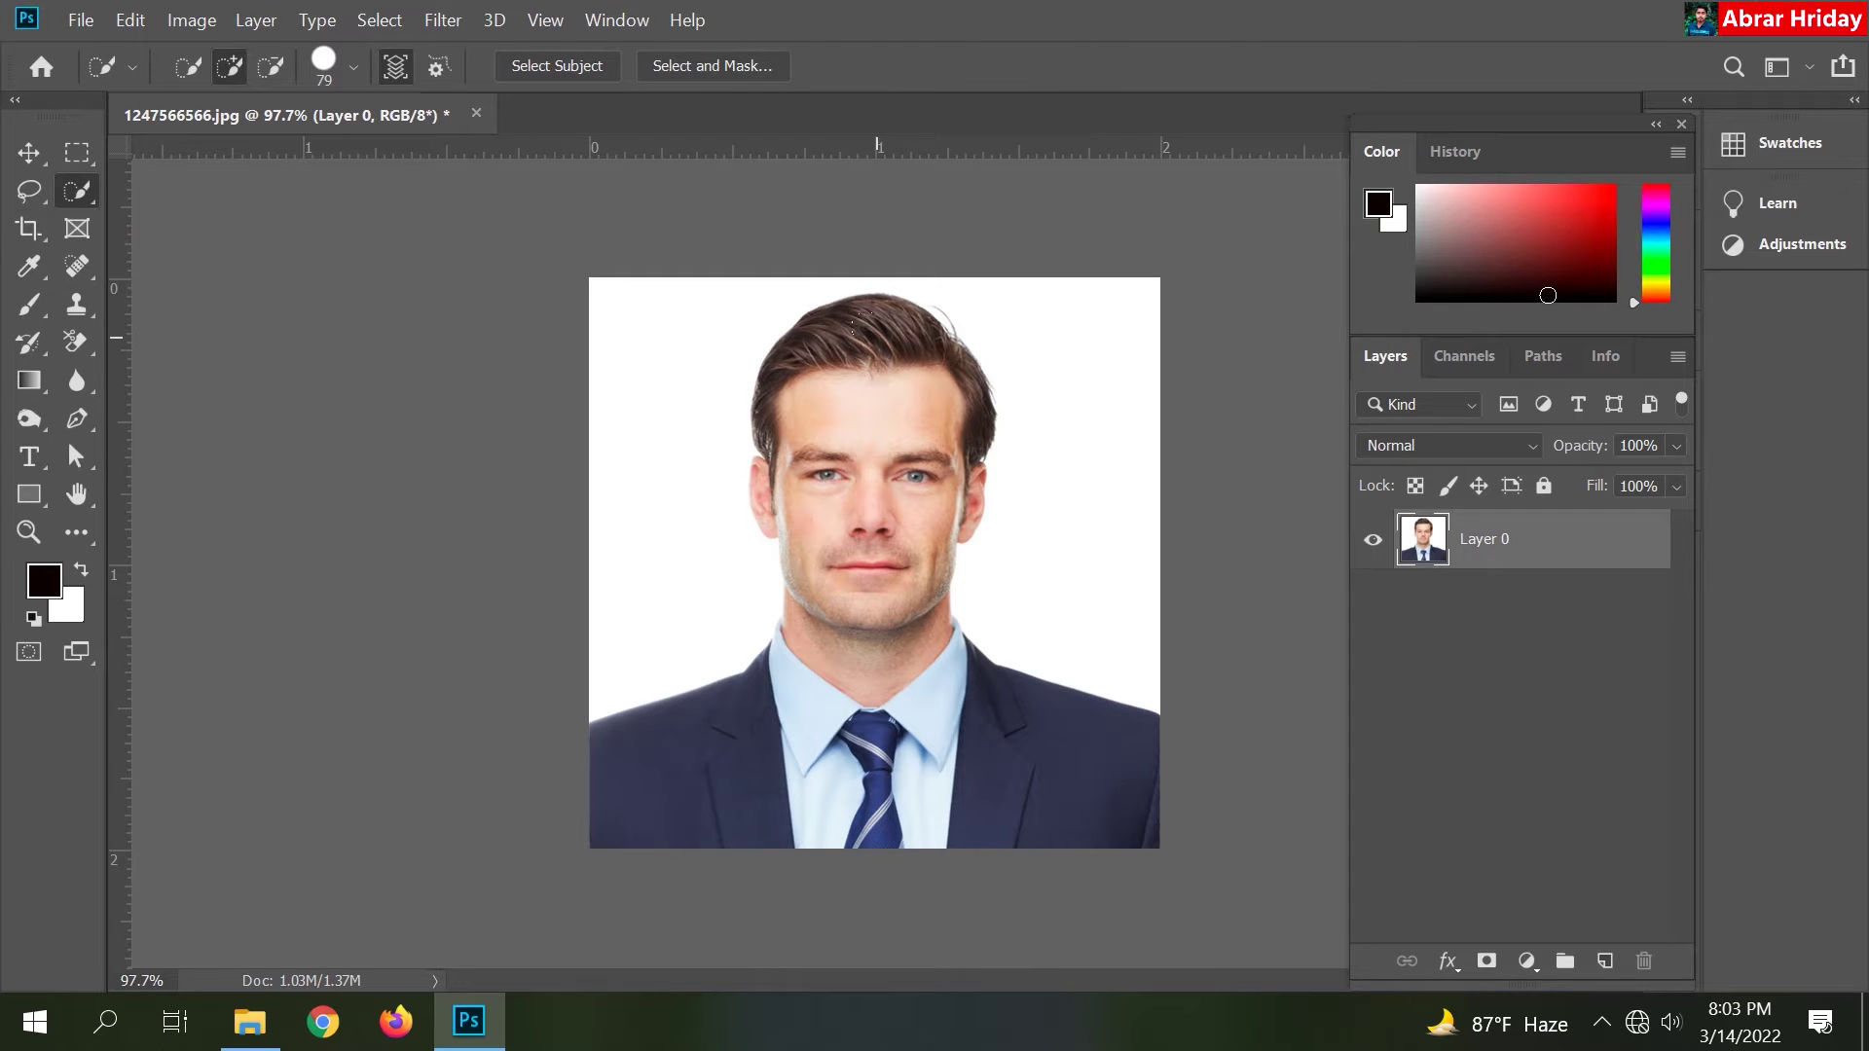
pyautogui.moveTo(856, 327)
pyautogui.mouseDown()
pyautogui.moveTo(1027, 774)
pyautogui.moveTo(671, 769)
pyautogui.mouseUp()
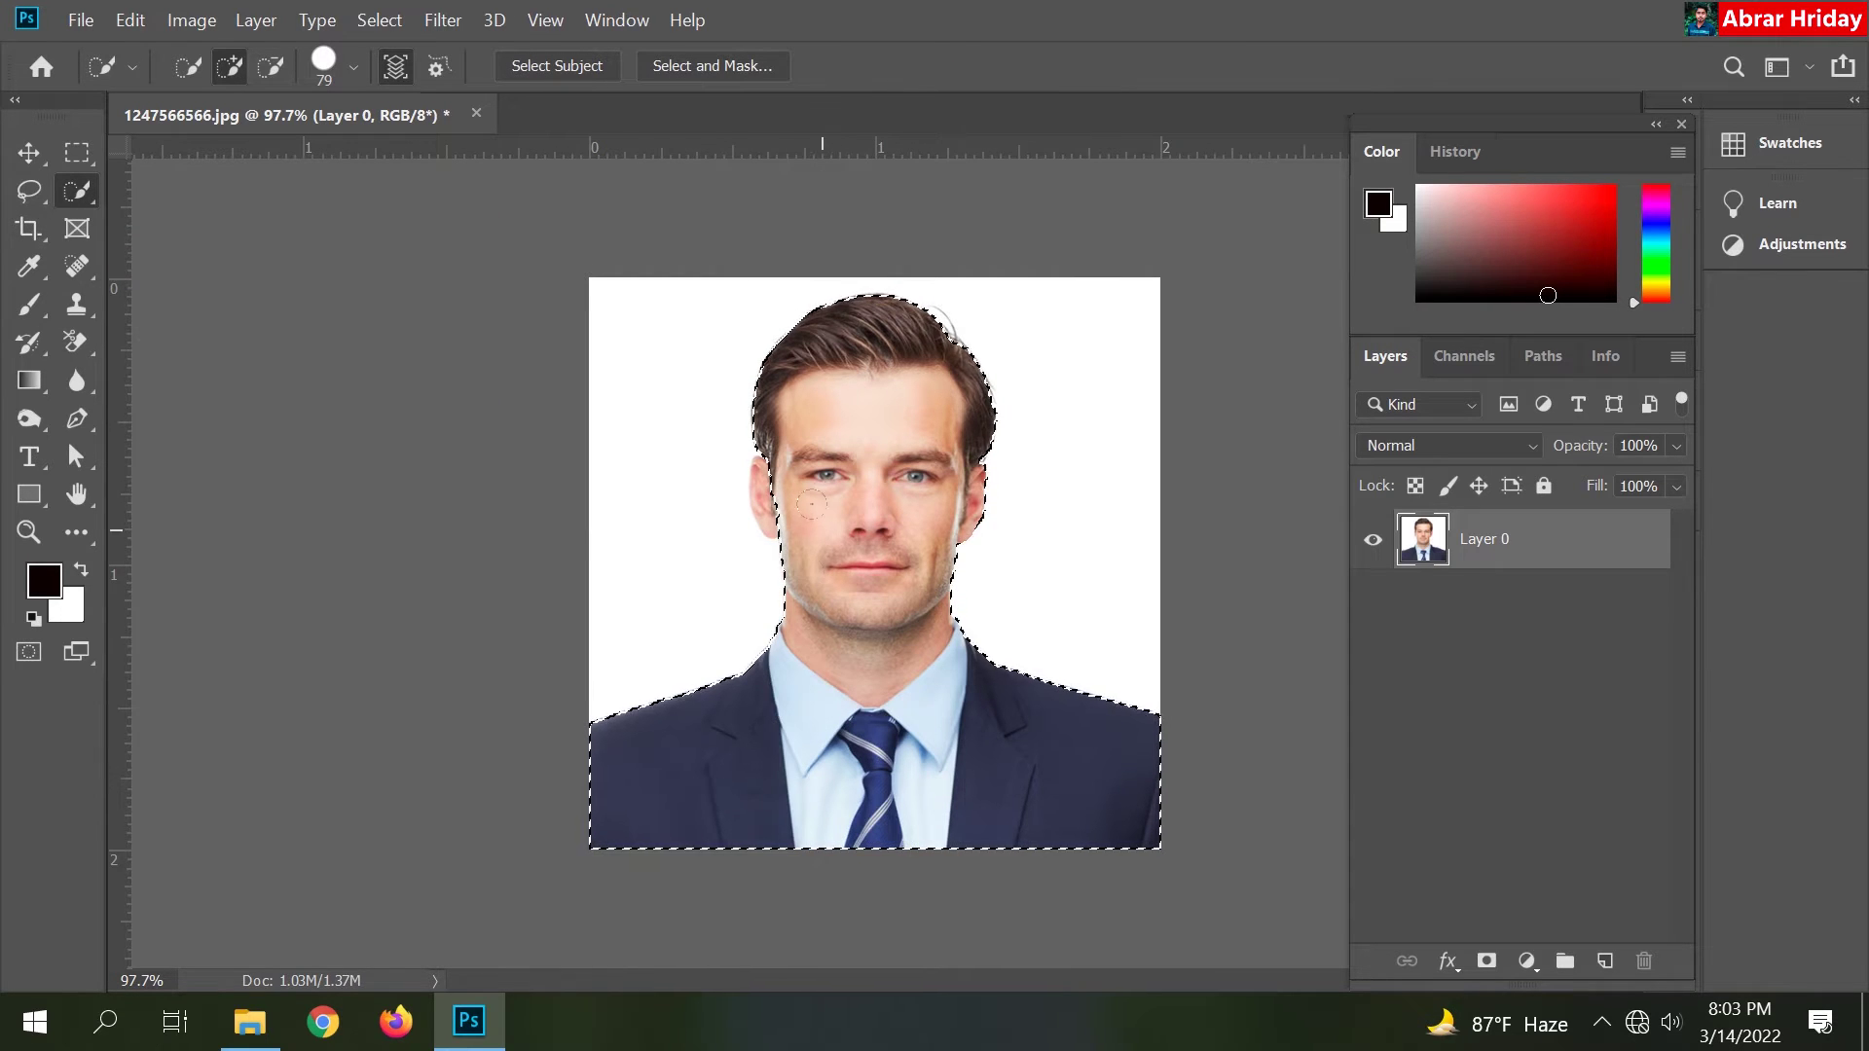
pyautogui.moveTo(794, 480); pyautogui.dragTo(920, 340)
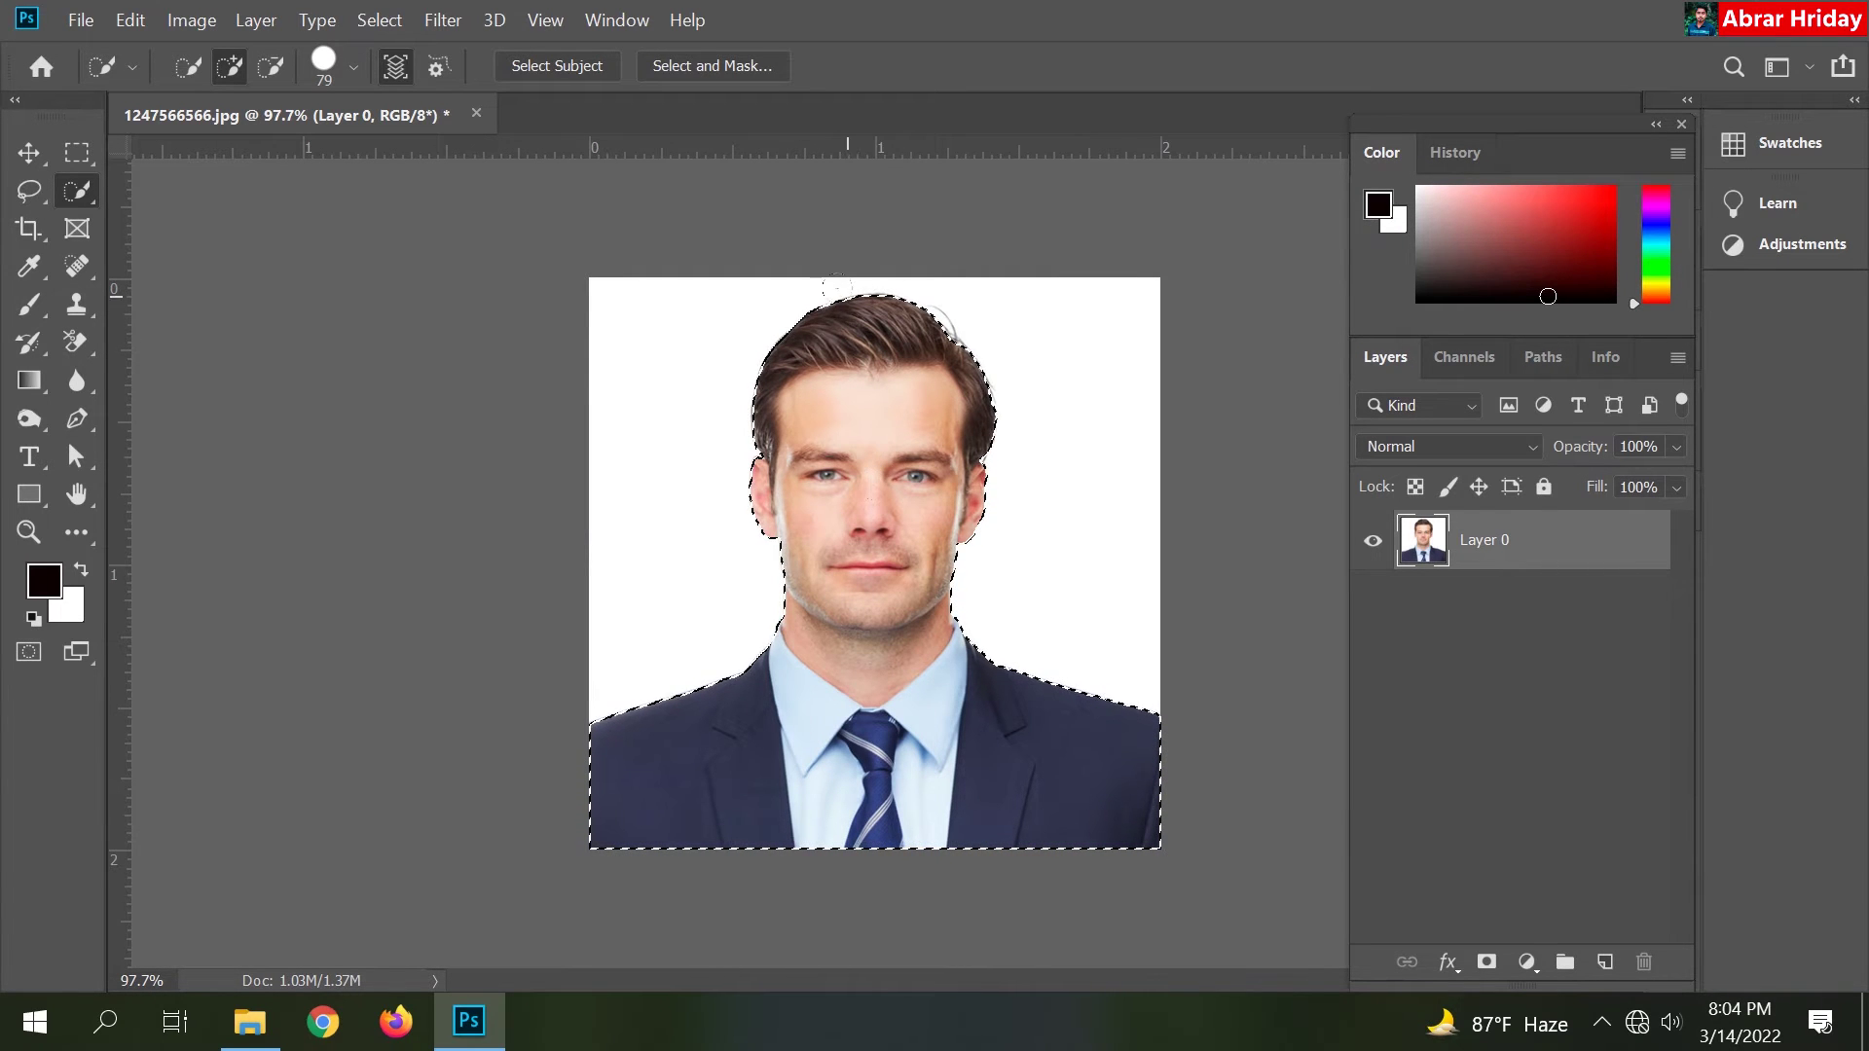
# Step: In Select and Mask, keep the red Overlay view and enlarge the Refine Edge brush to 30
pyautogui.click(732, 67)
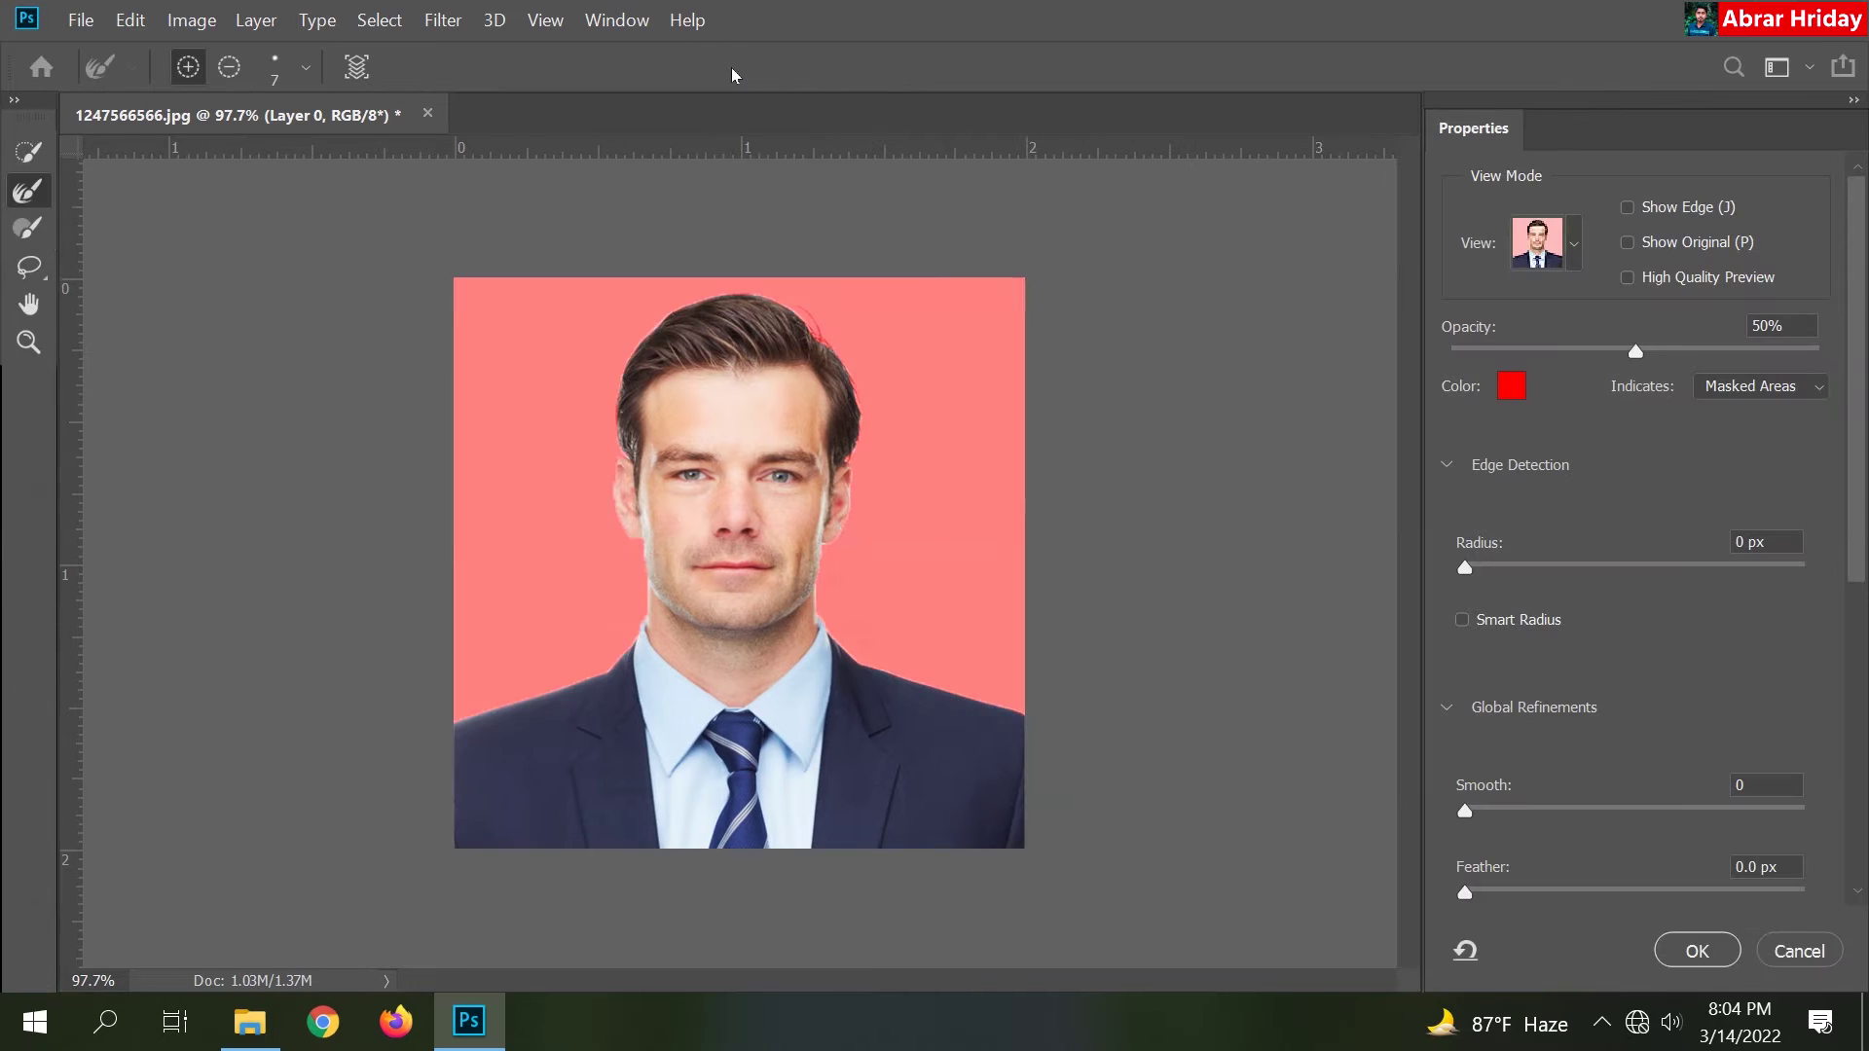
pyautogui.click(1574, 249)
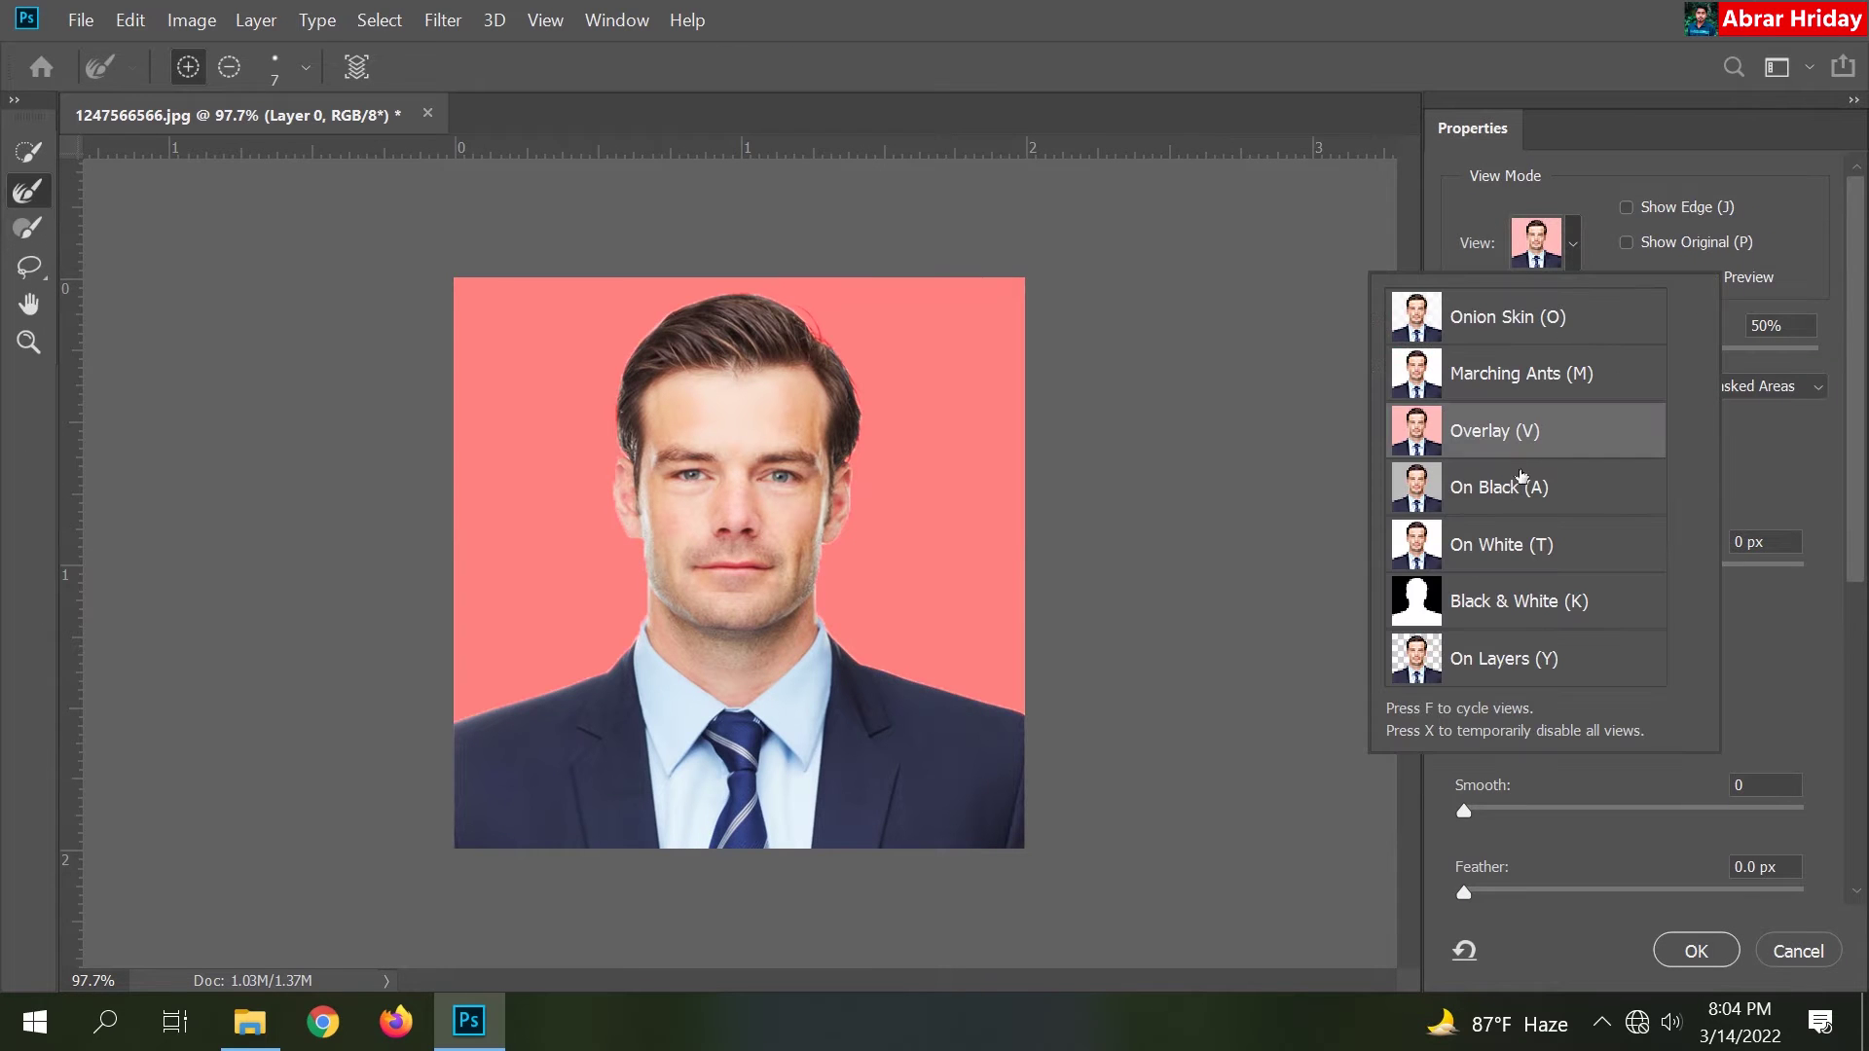
pyautogui.click(1570, 251)
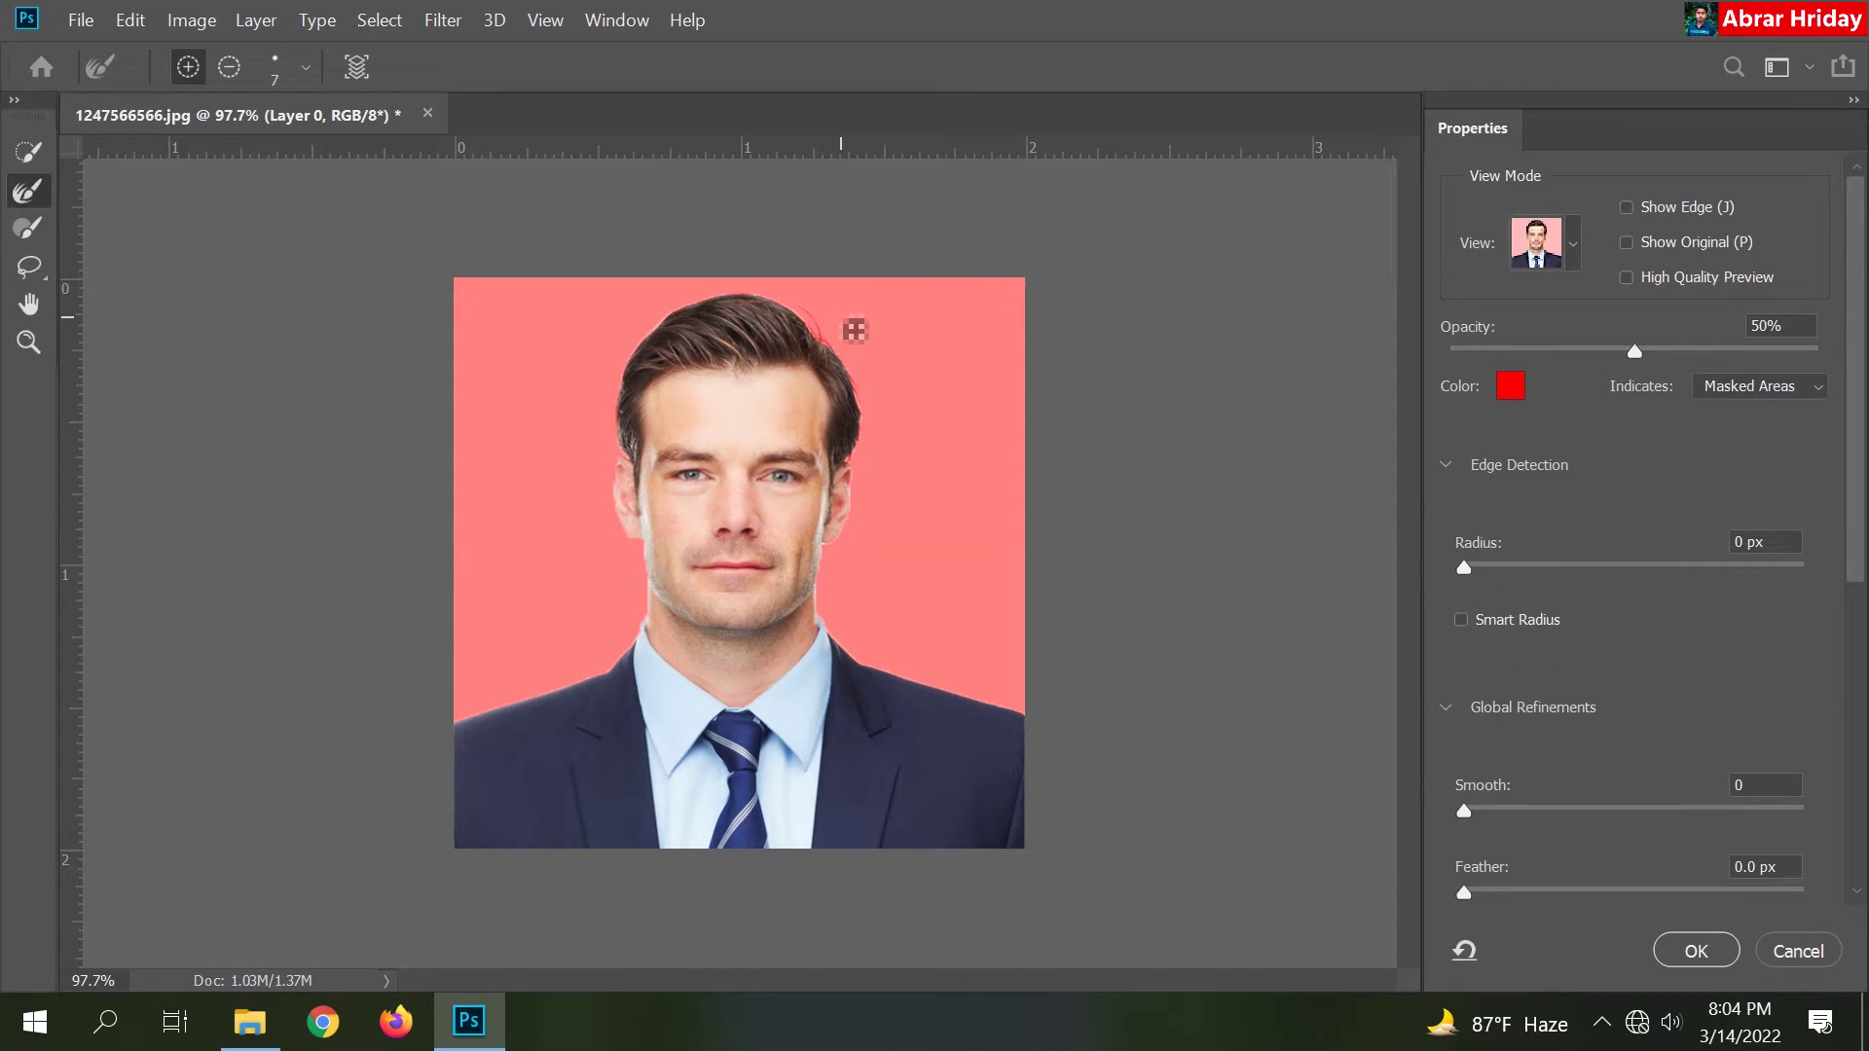
pyautogui.press(']')
pyautogui.press(']')
pyautogui.press(']')
pyautogui.scroll(-2, 1606, 828)
# Step: Accept the refined selection and invert it to select the white background
pyautogui.scroll(-2, 1607, 829)
pyautogui.click(1696, 951)
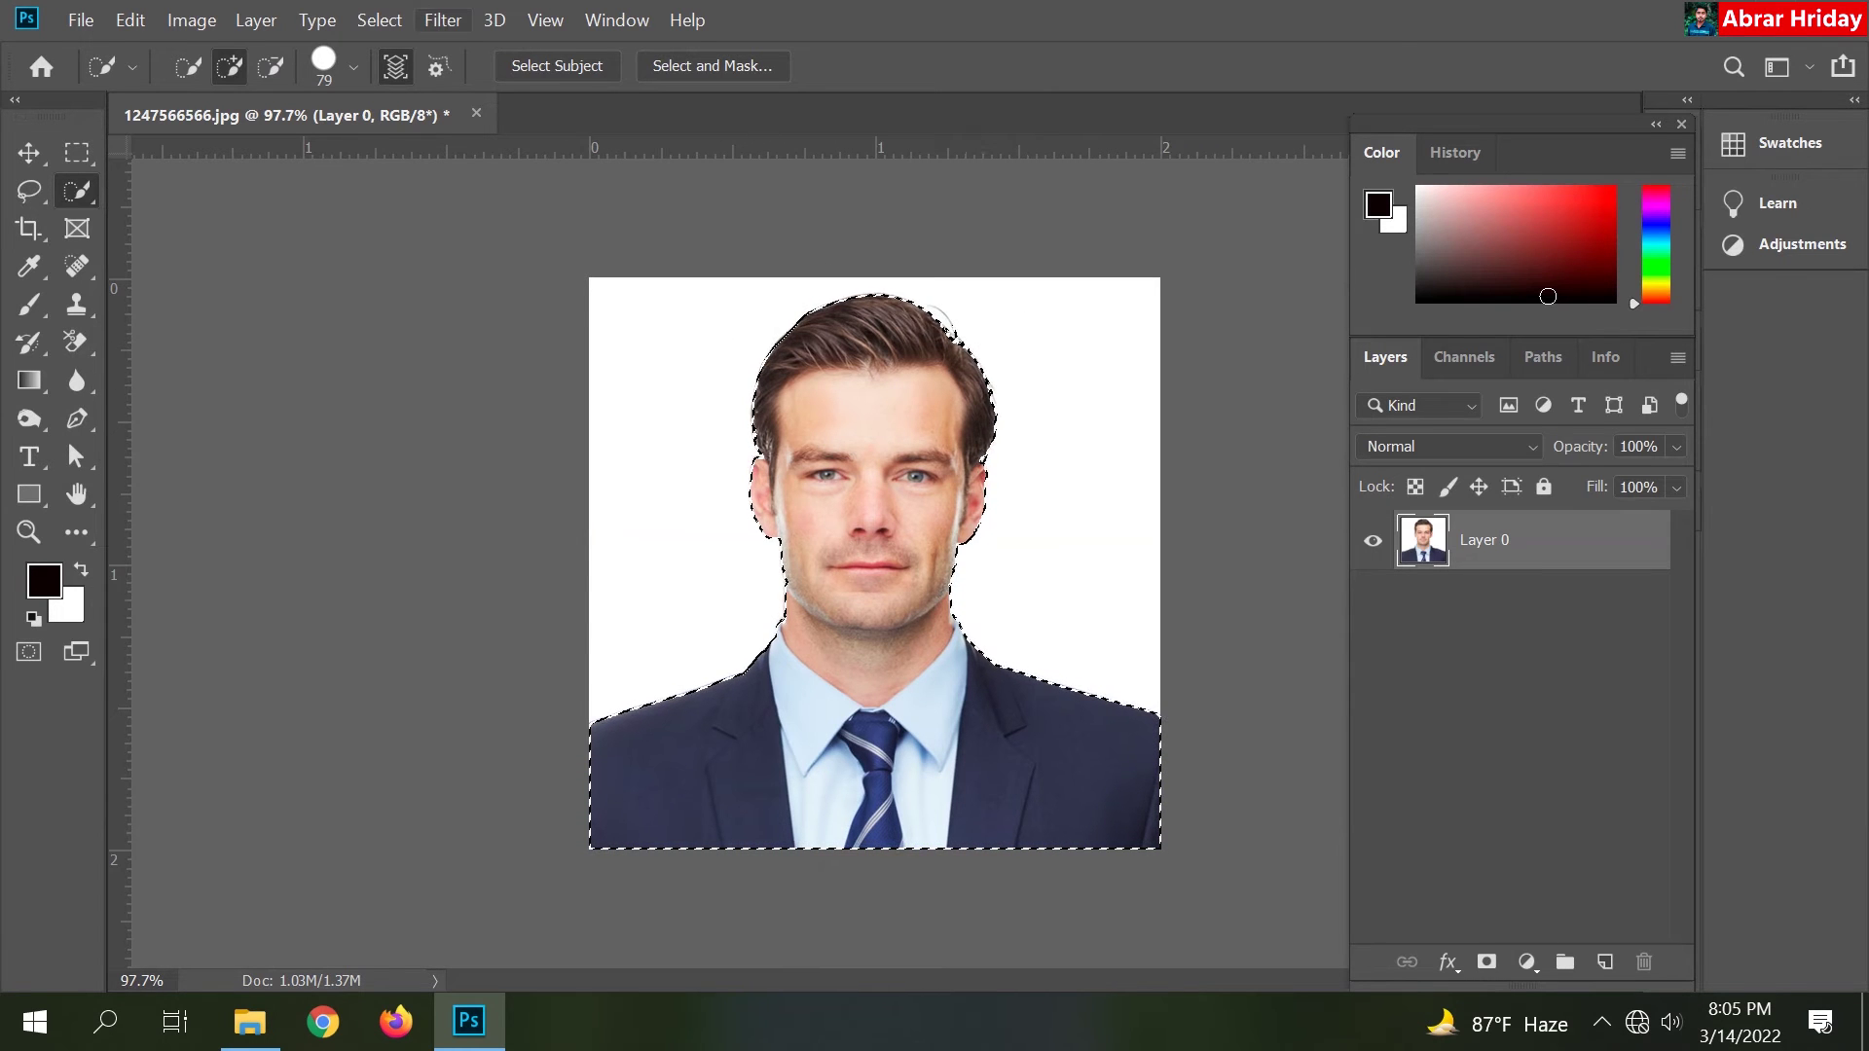
pyautogui.click(379, 21)
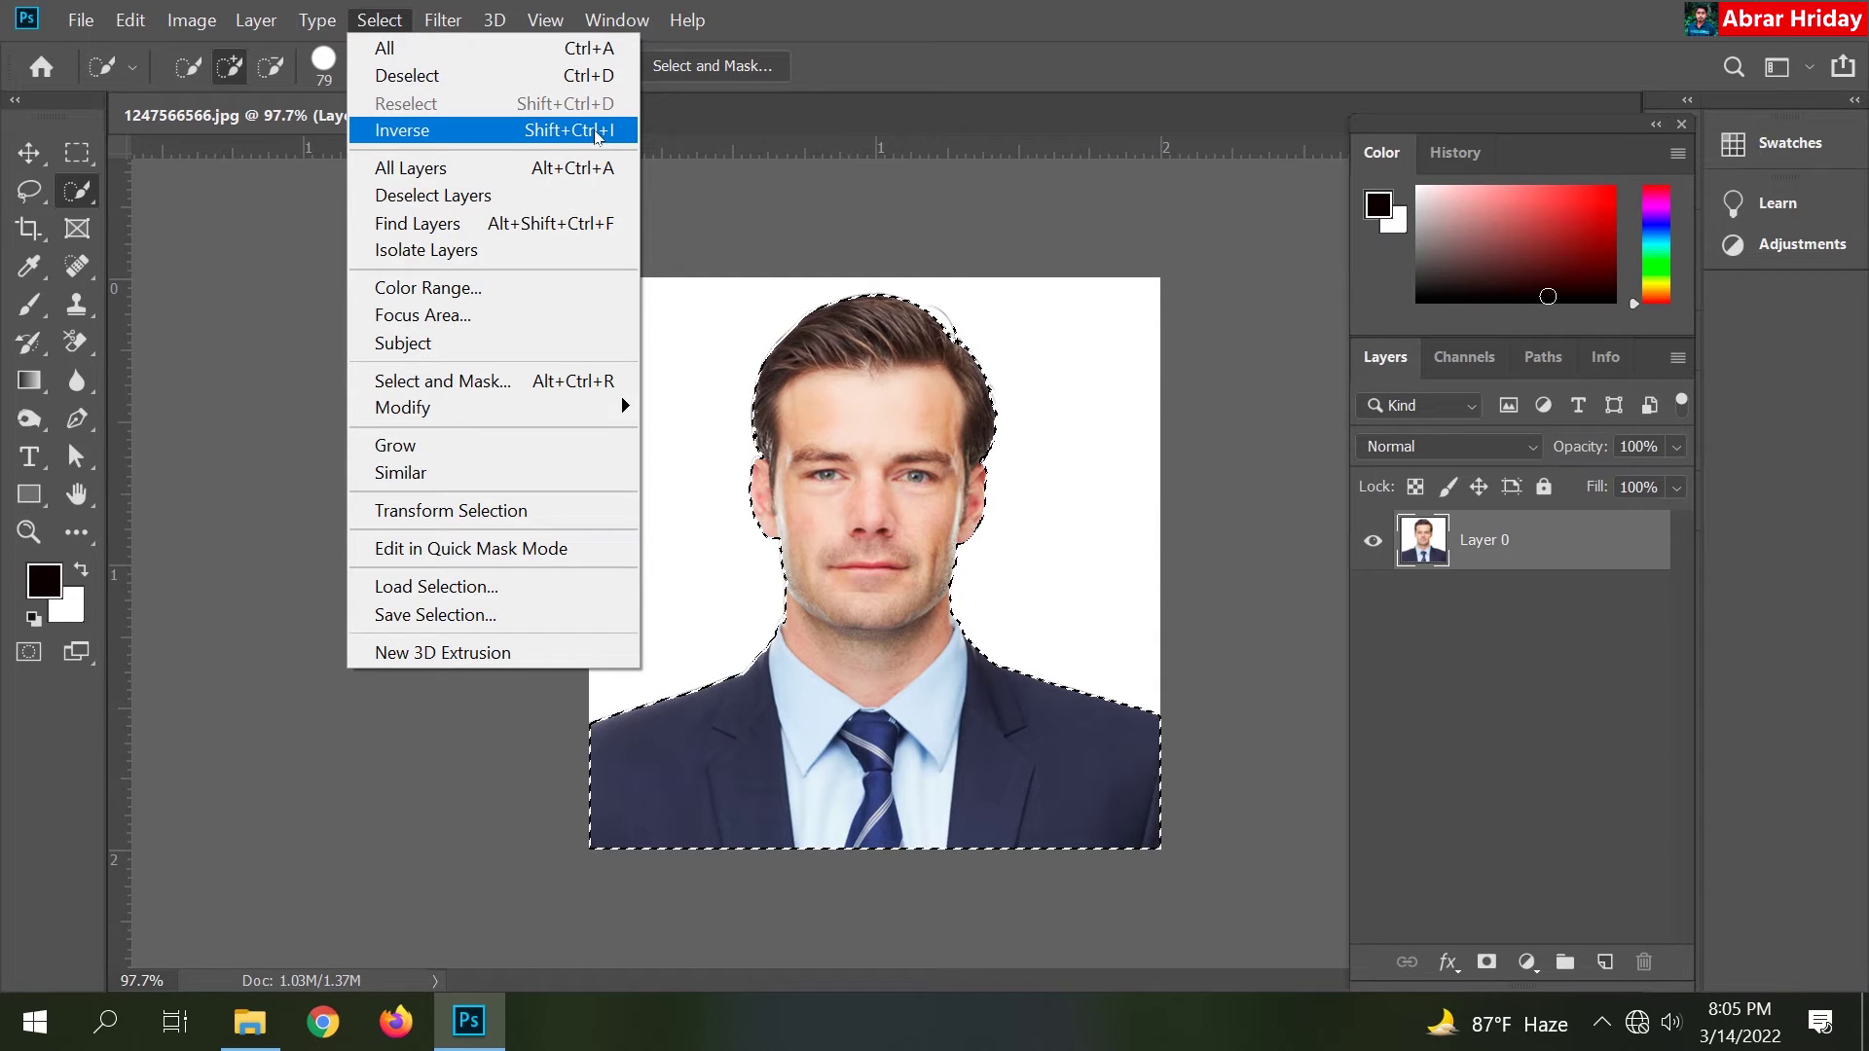
pyautogui.click(564, 132)
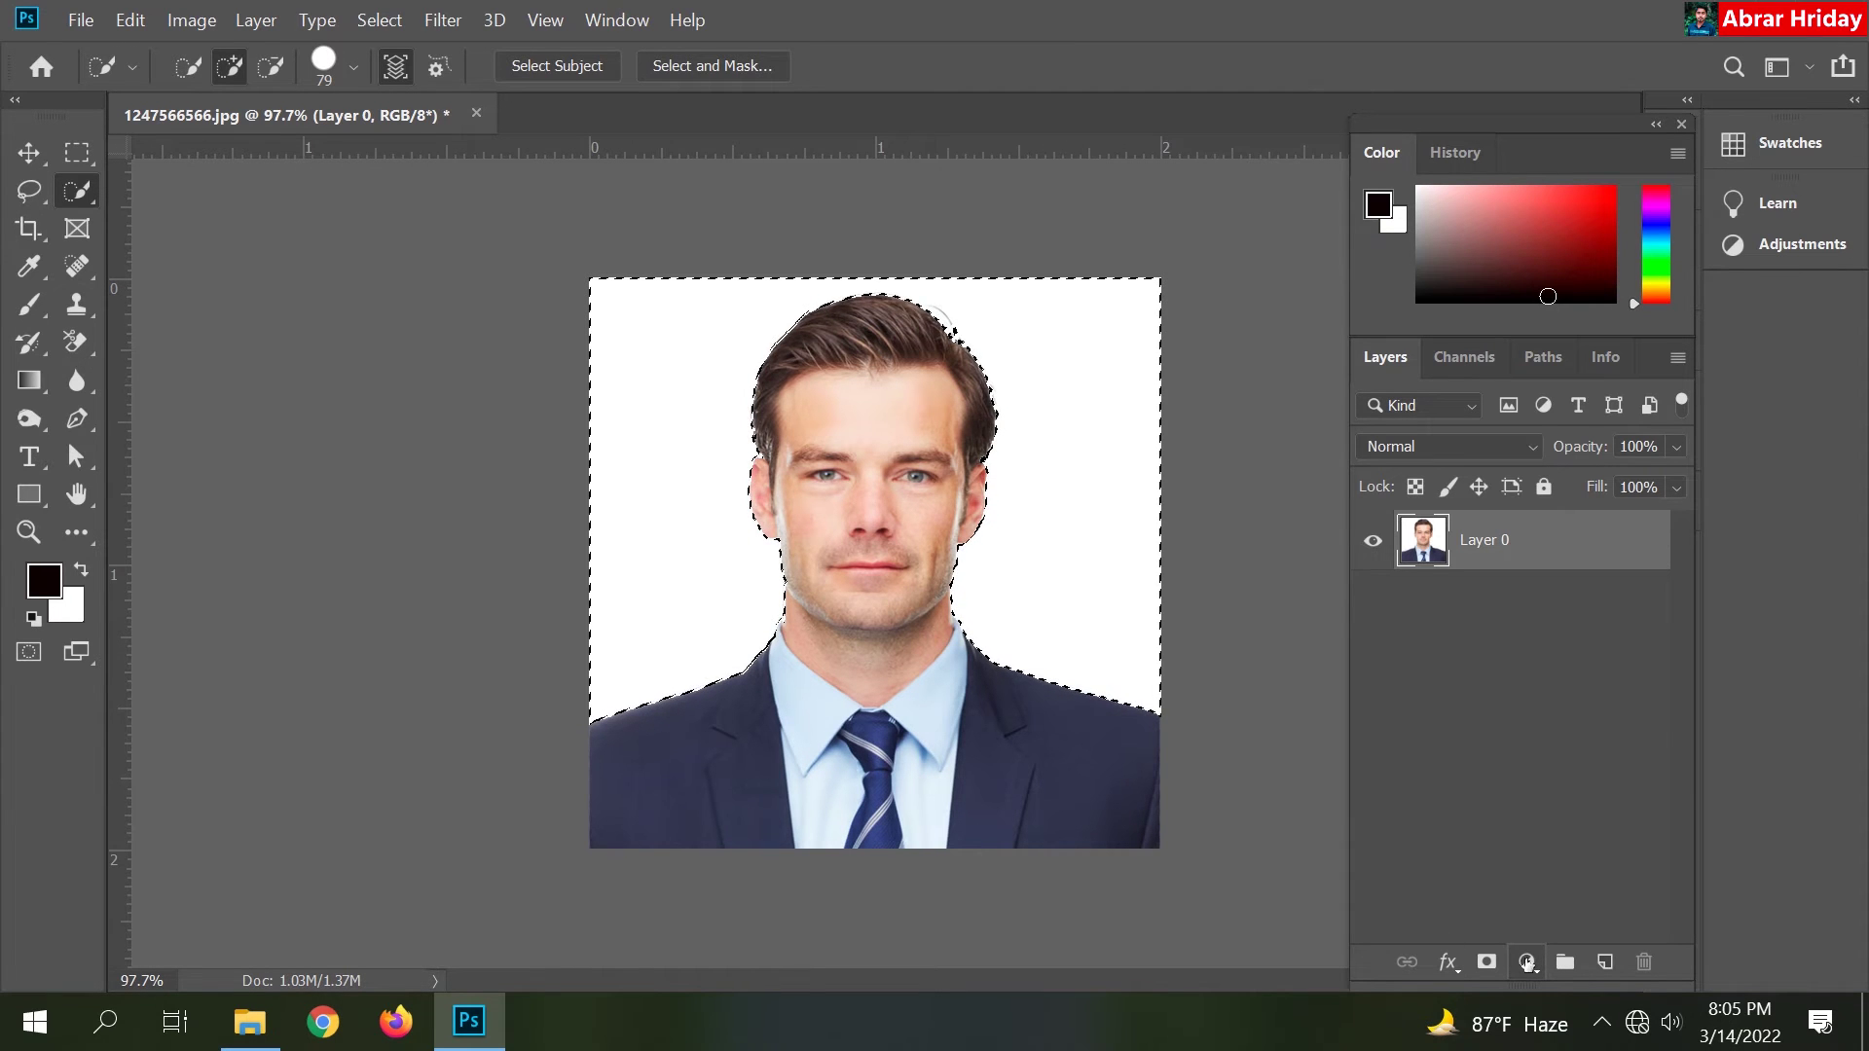
# Step: Add a Solid Color fill layer over the background in bright blue (4997f7)
pyautogui.click(1526, 961)
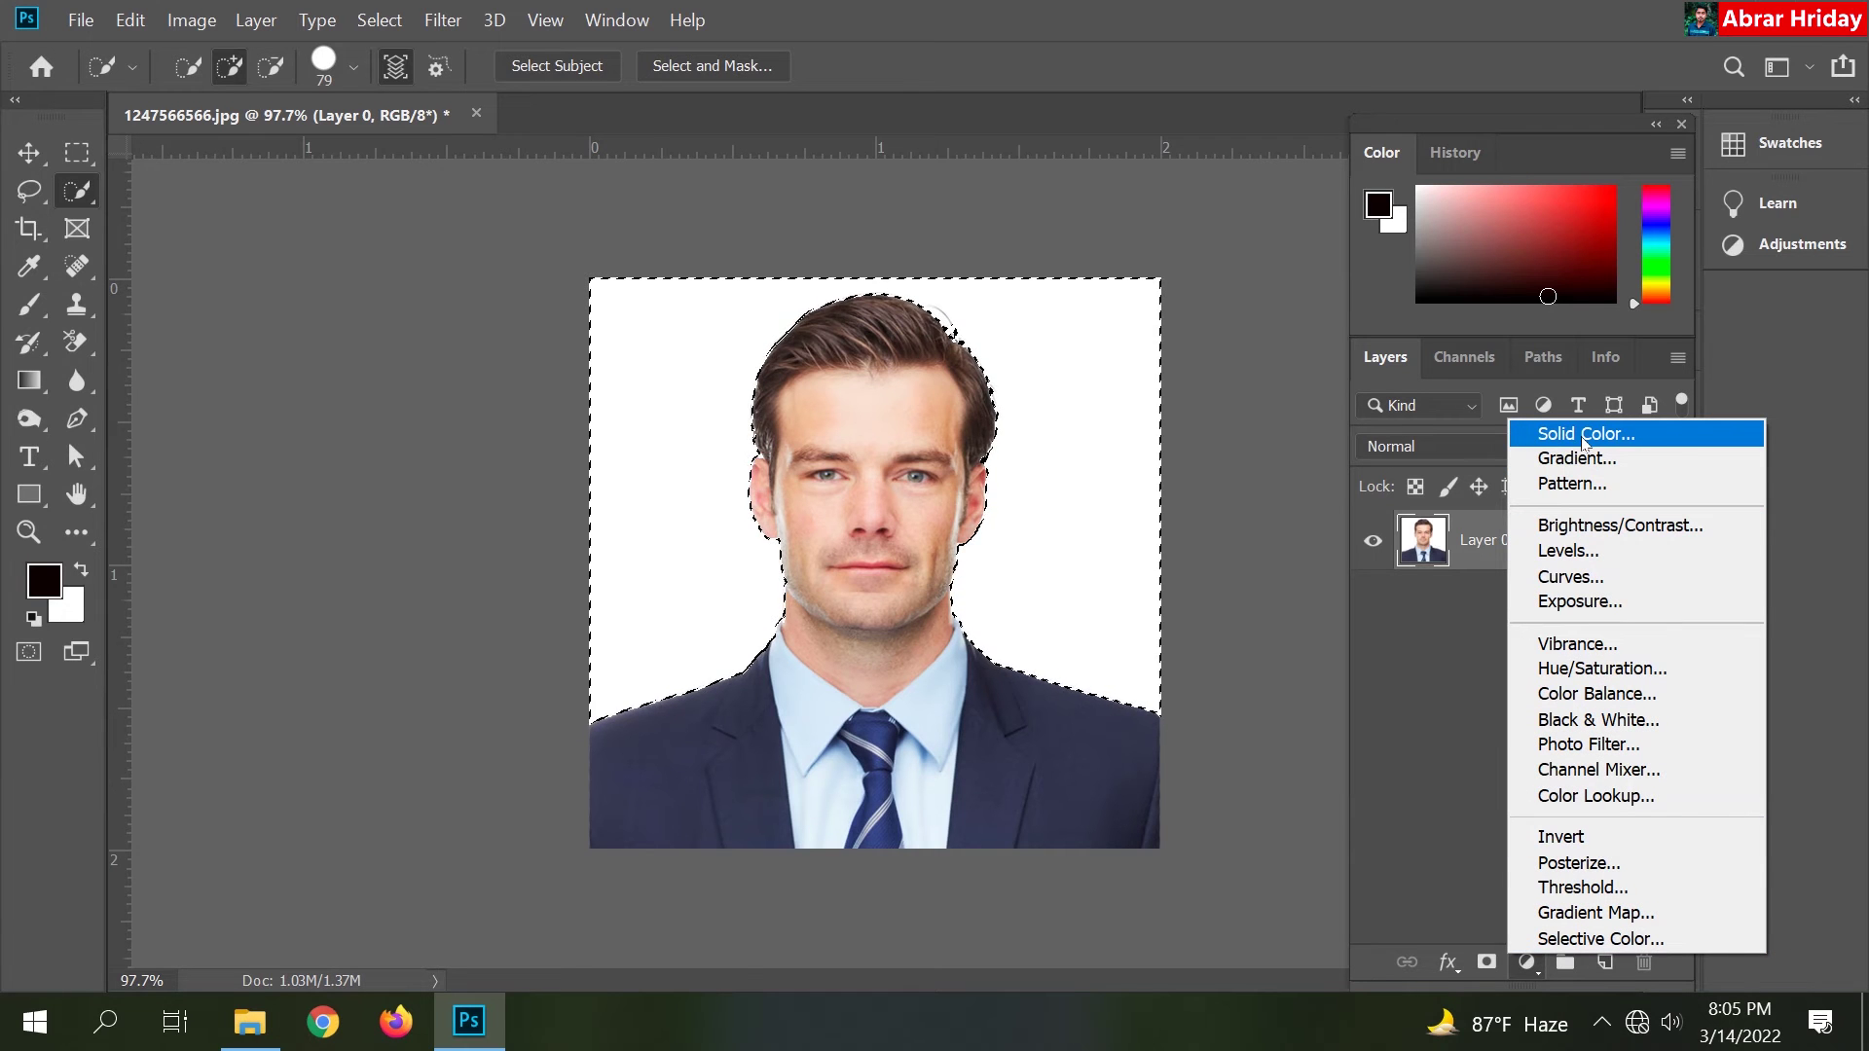
pyautogui.click(1637, 429)
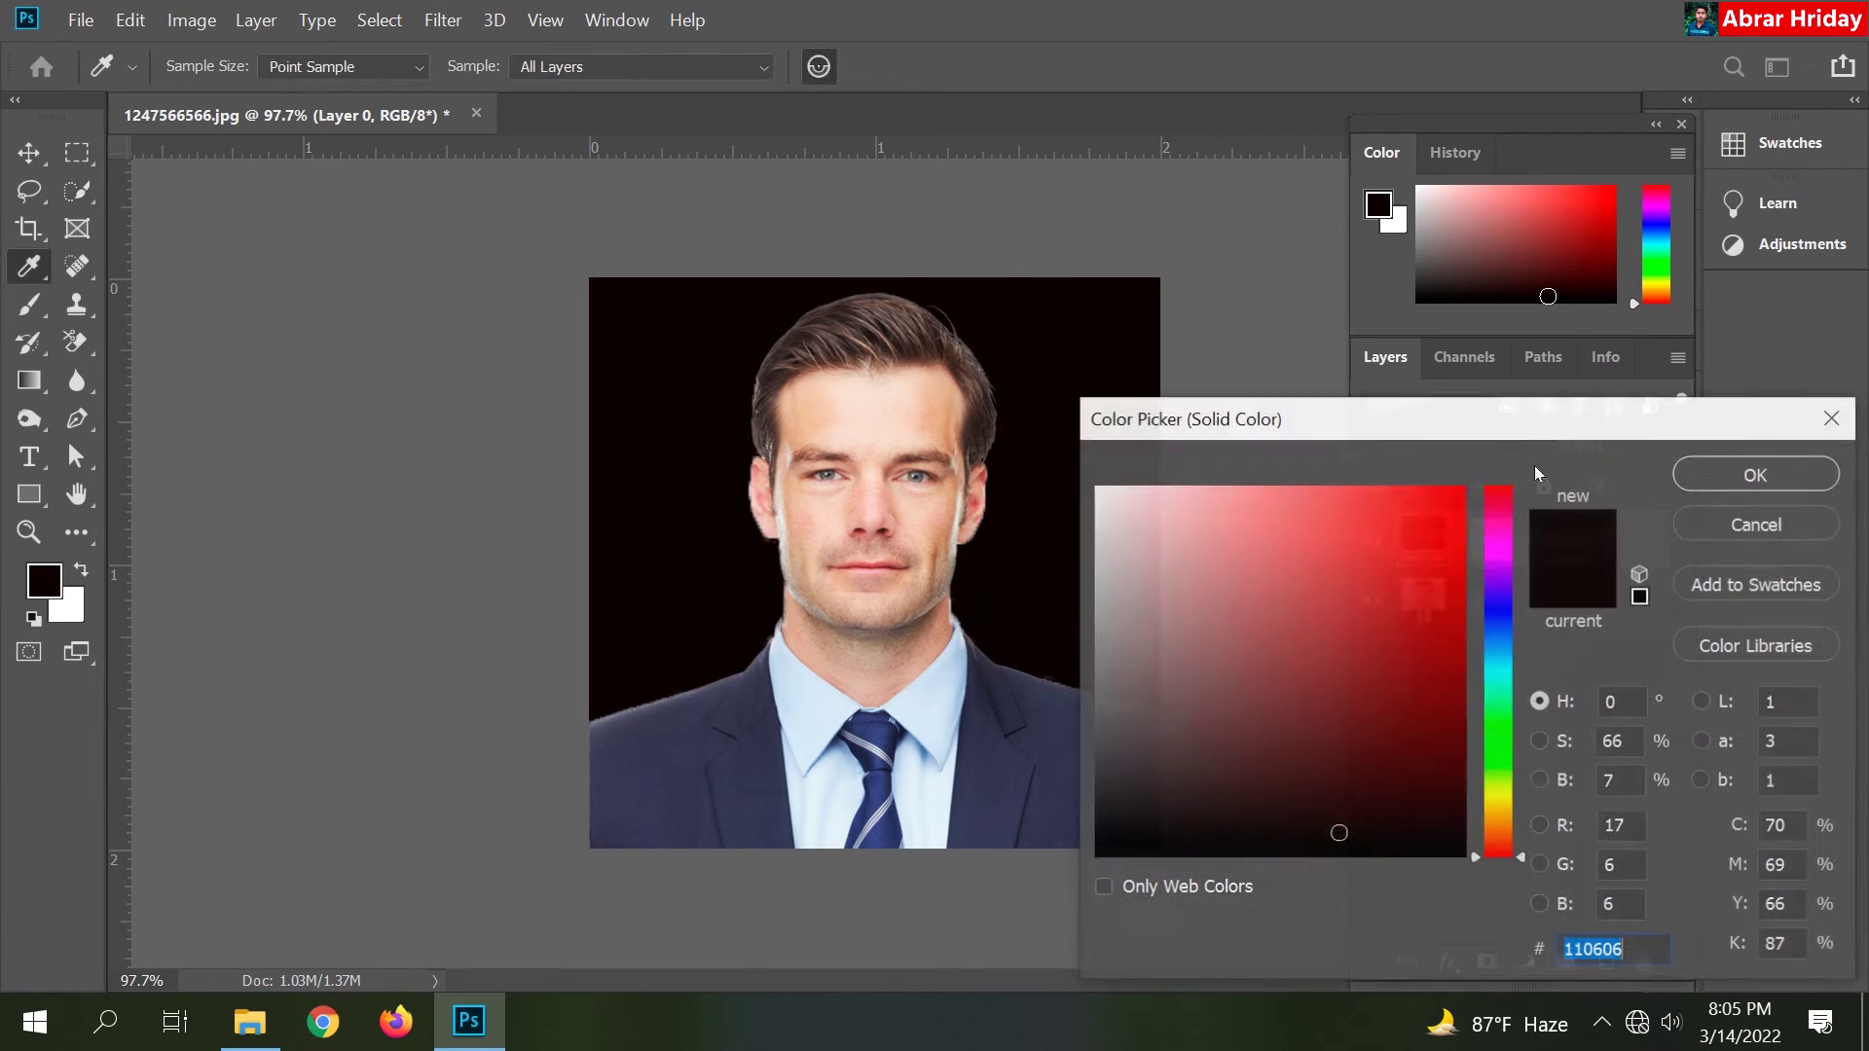
pyautogui.moveTo(1442, 627); pyautogui.dragTo(1338, 662)
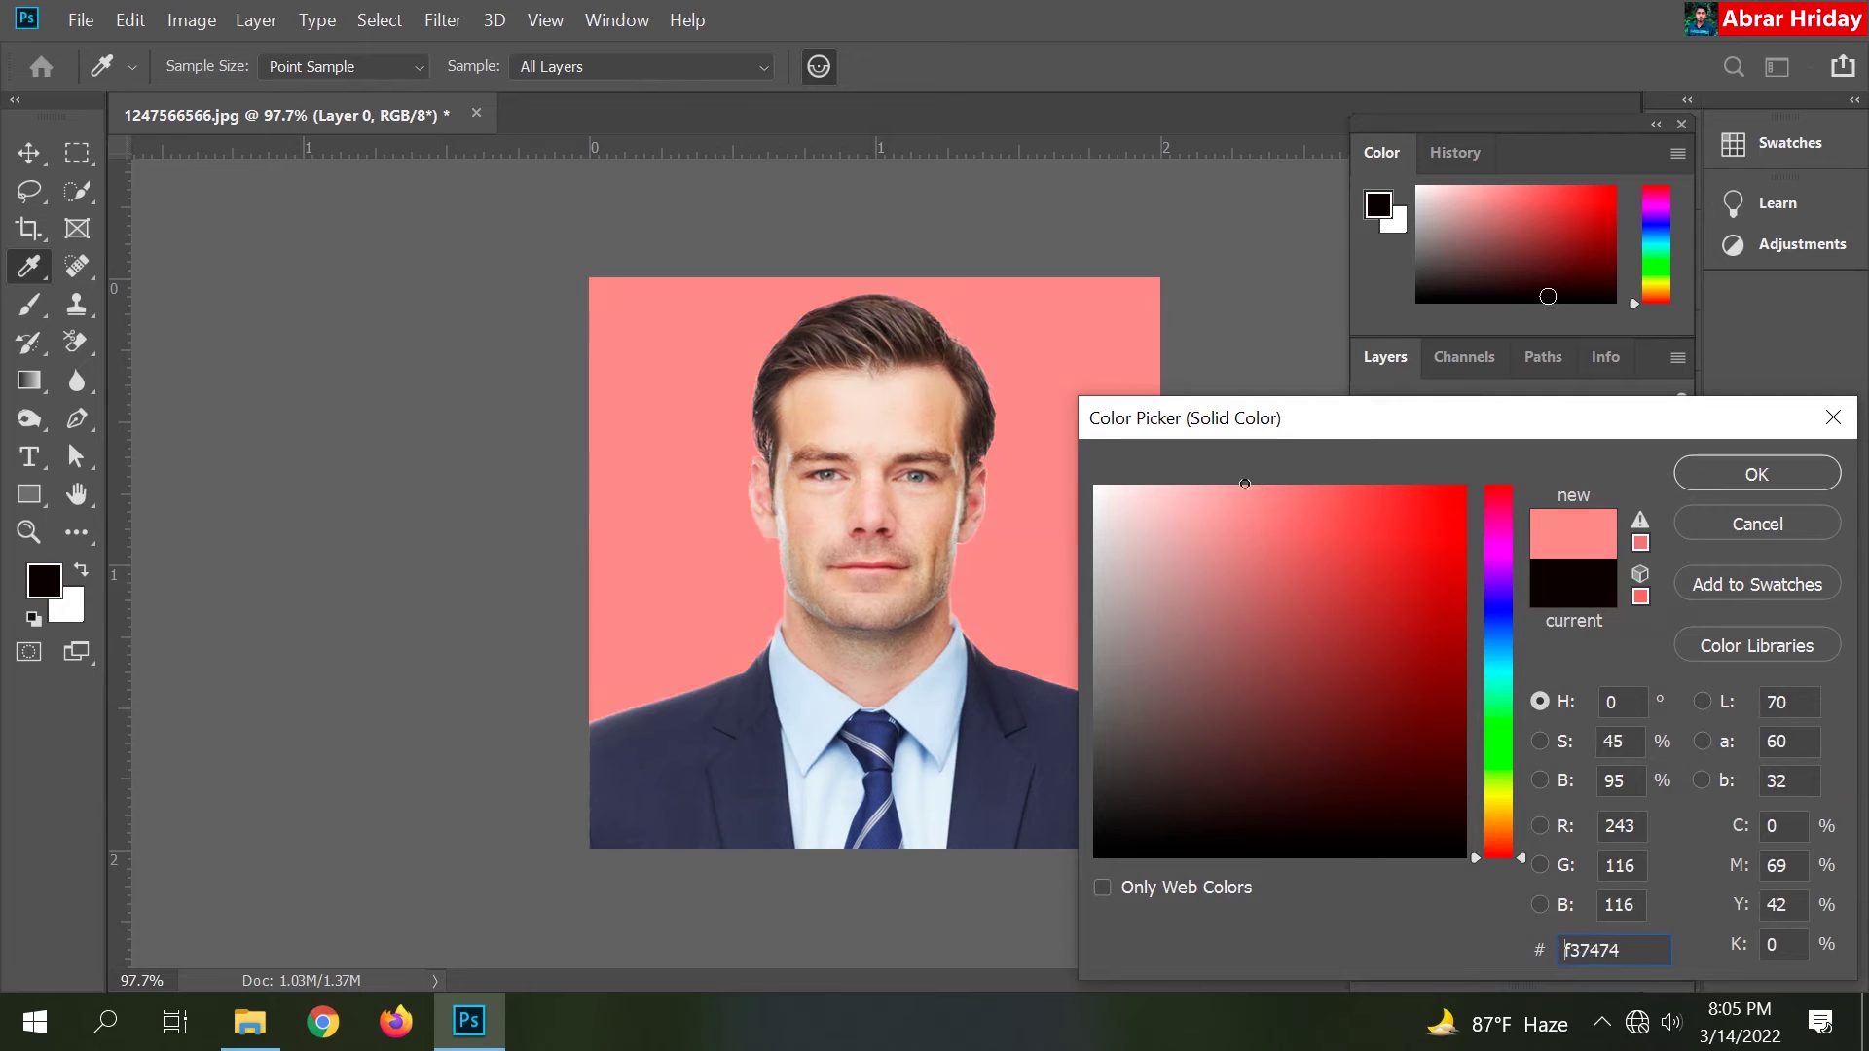
pyautogui.moveTo(1439, 507); pyautogui.dragTo(1389, 562)
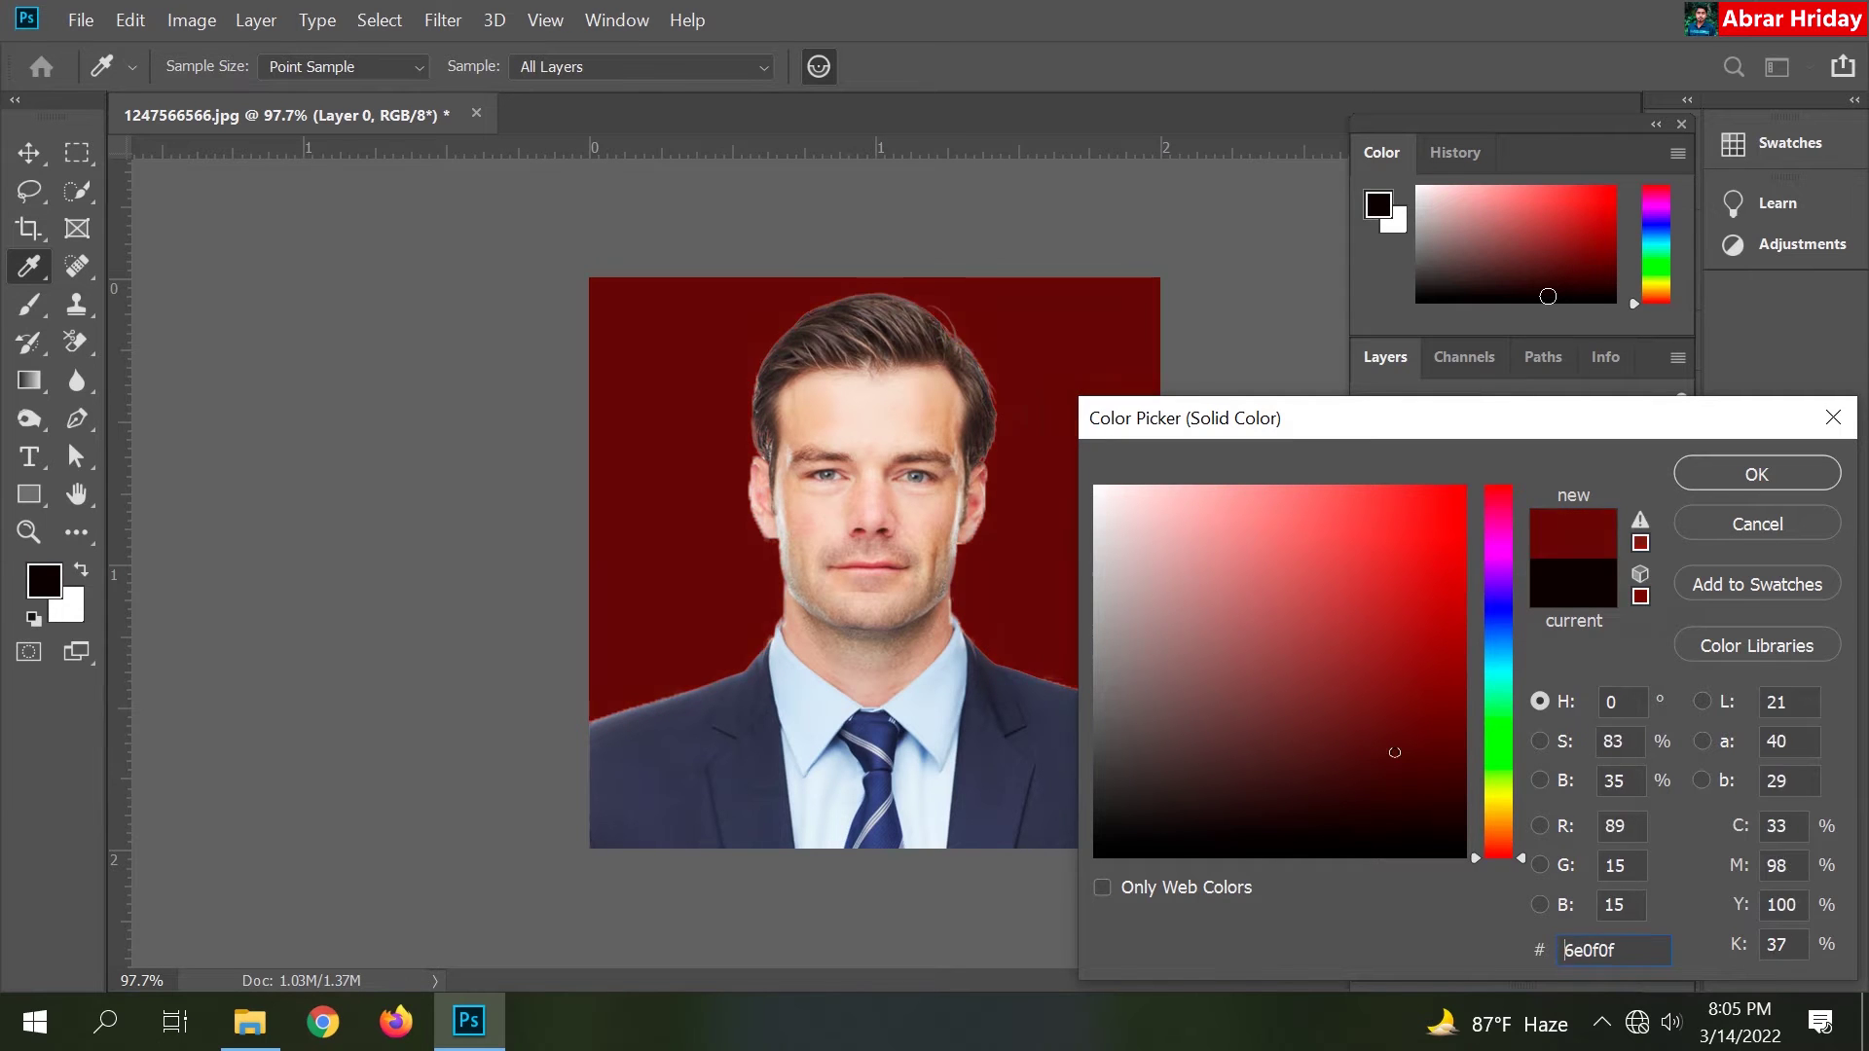
pyautogui.moveTo(1504, 744)
pyautogui.mouseDown()
pyautogui.moveTo(1504, 621)
pyautogui.moveTo(1503, 636)
pyautogui.mouseUp()
pyautogui.click(1379, 485)
pyautogui.moveTo(1379, 486); pyautogui.dragTo(1342, 482)
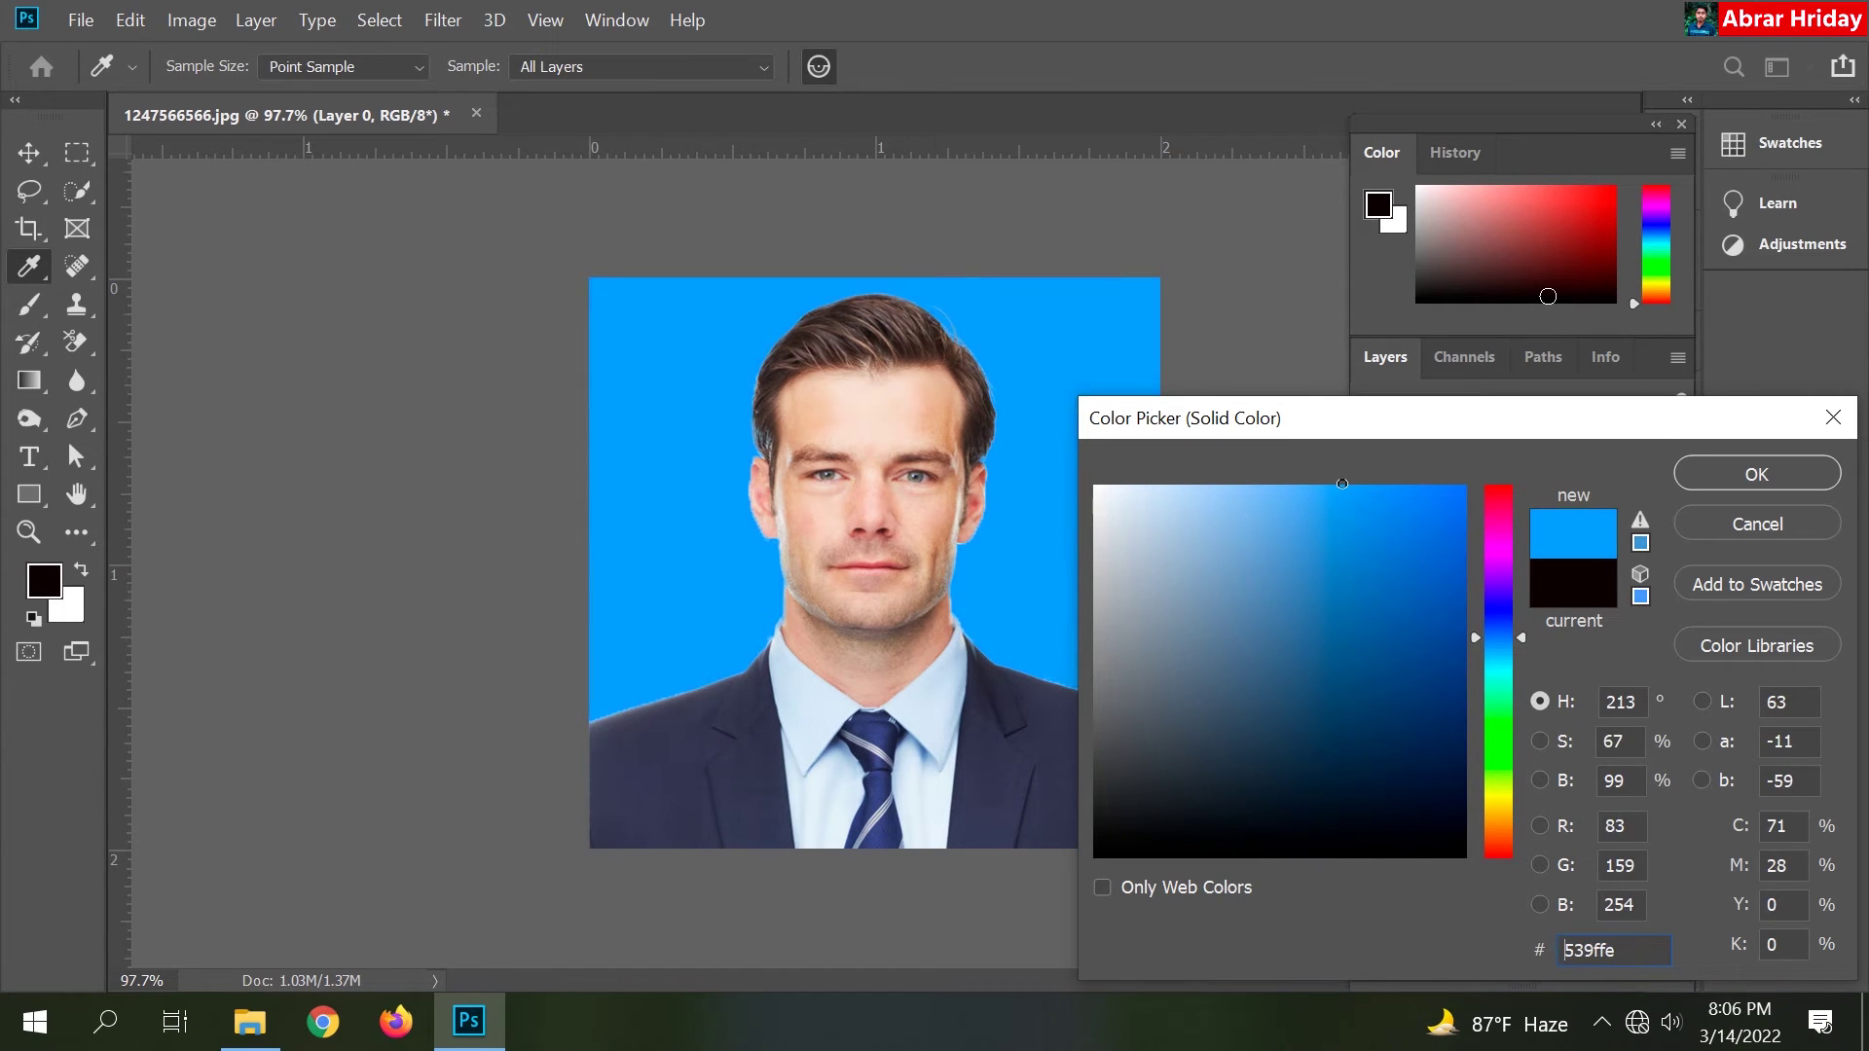
pyautogui.moveTo(1342, 482); pyautogui.dragTo(1303, 779)
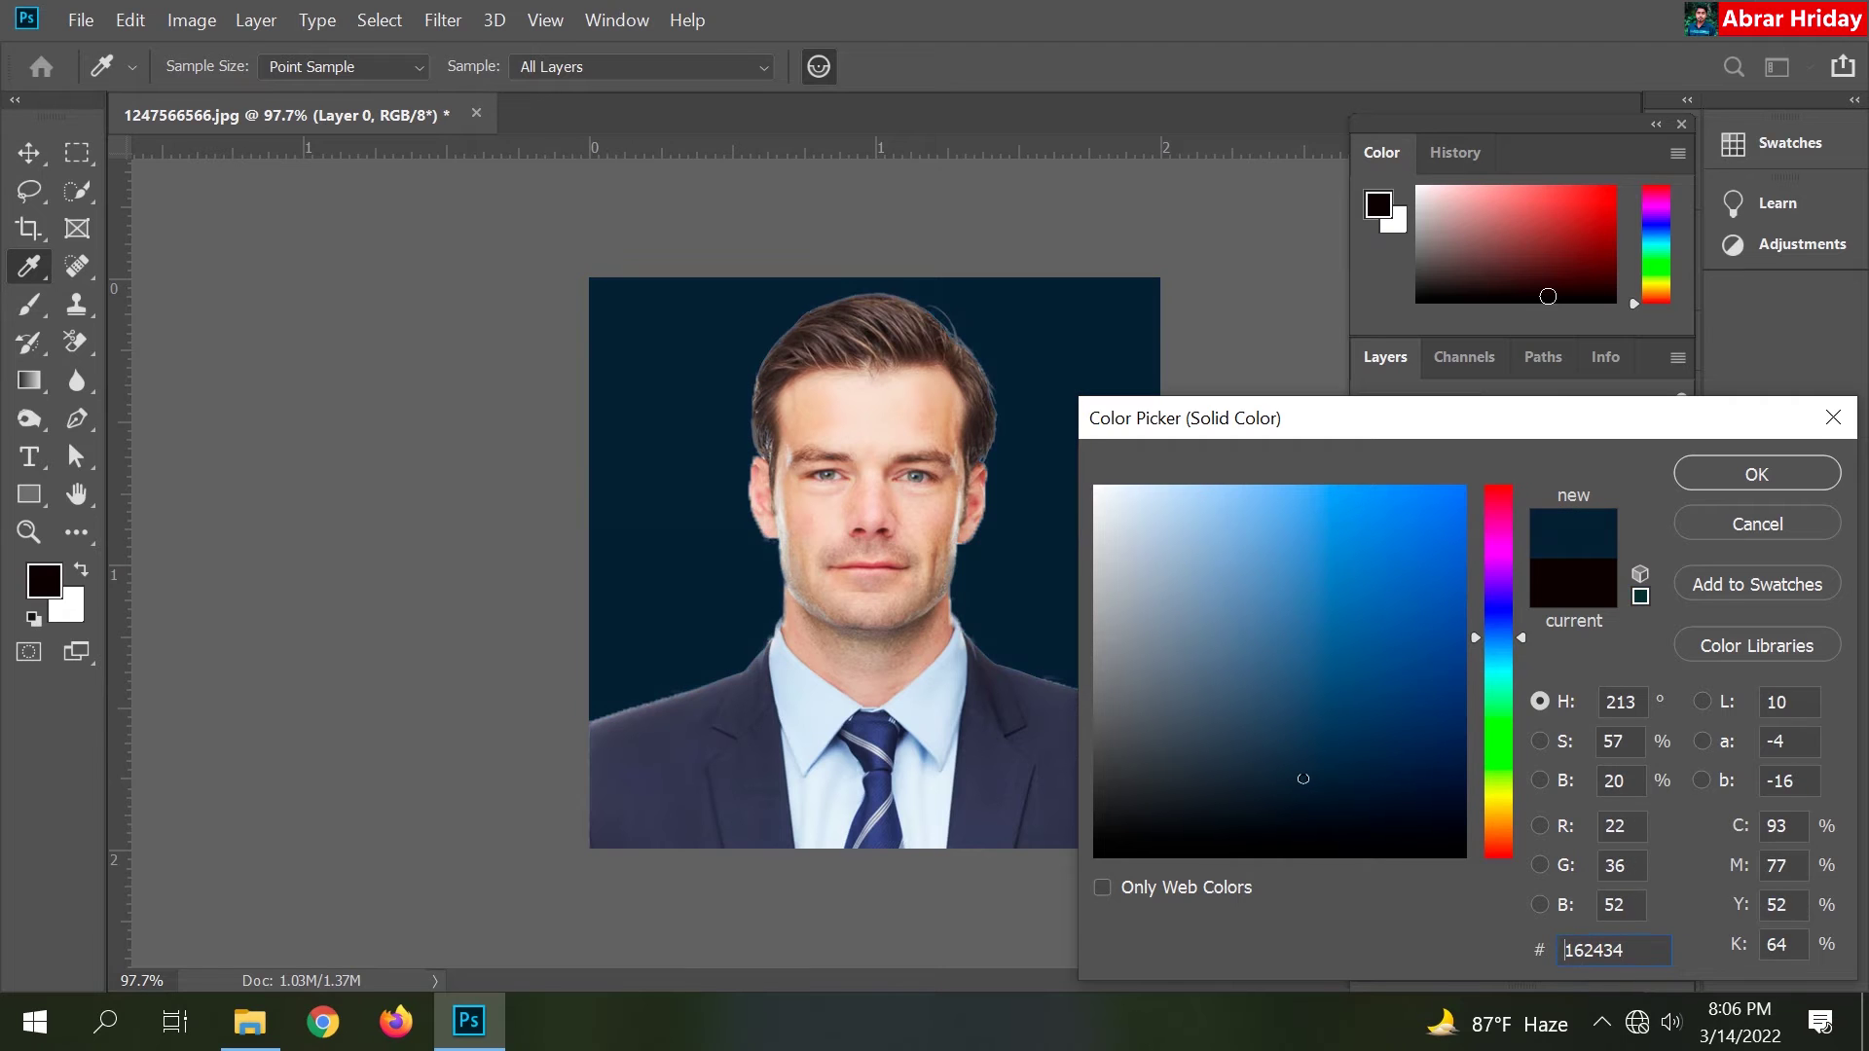
pyautogui.moveTo(1303, 779); pyautogui.dragTo(1355, 494)
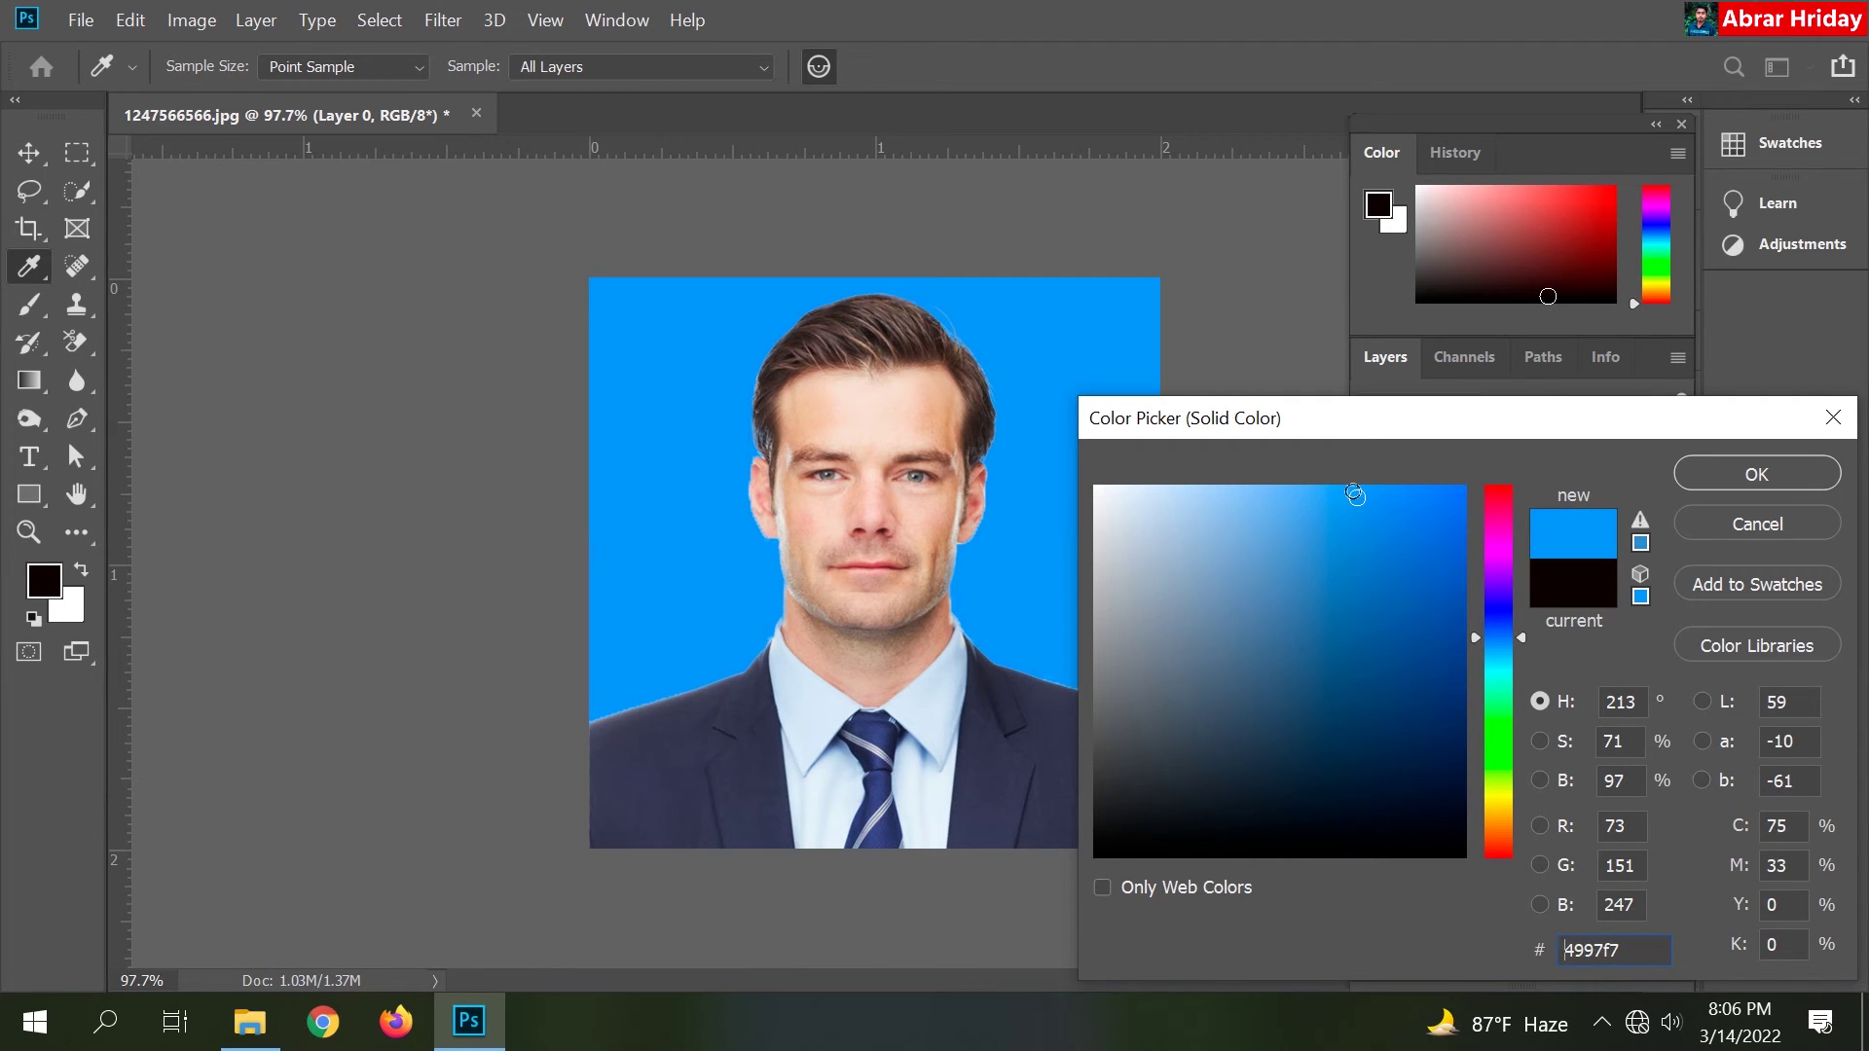
pyautogui.click(1757, 474)
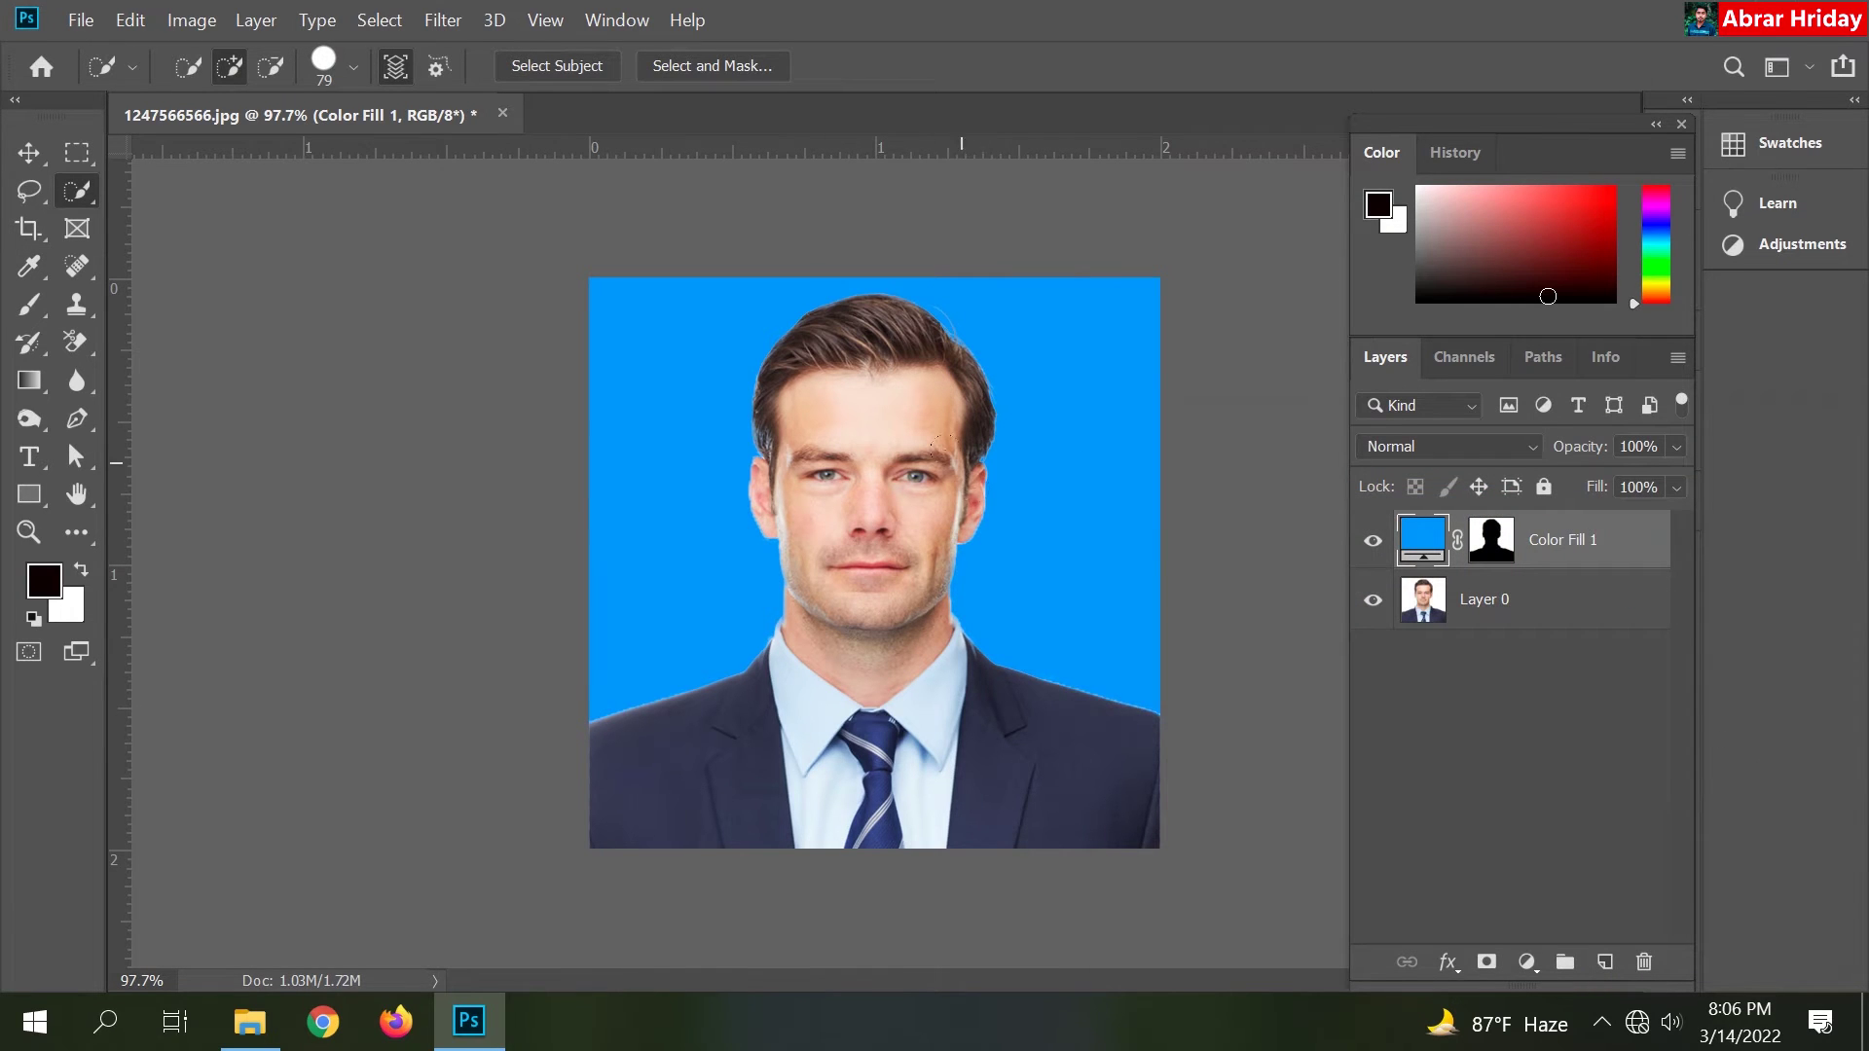
# Step: Add a Curves layer above Layer 0 with midtone and shadow points pulled down slightly
pyautogui.click(1439, 619)
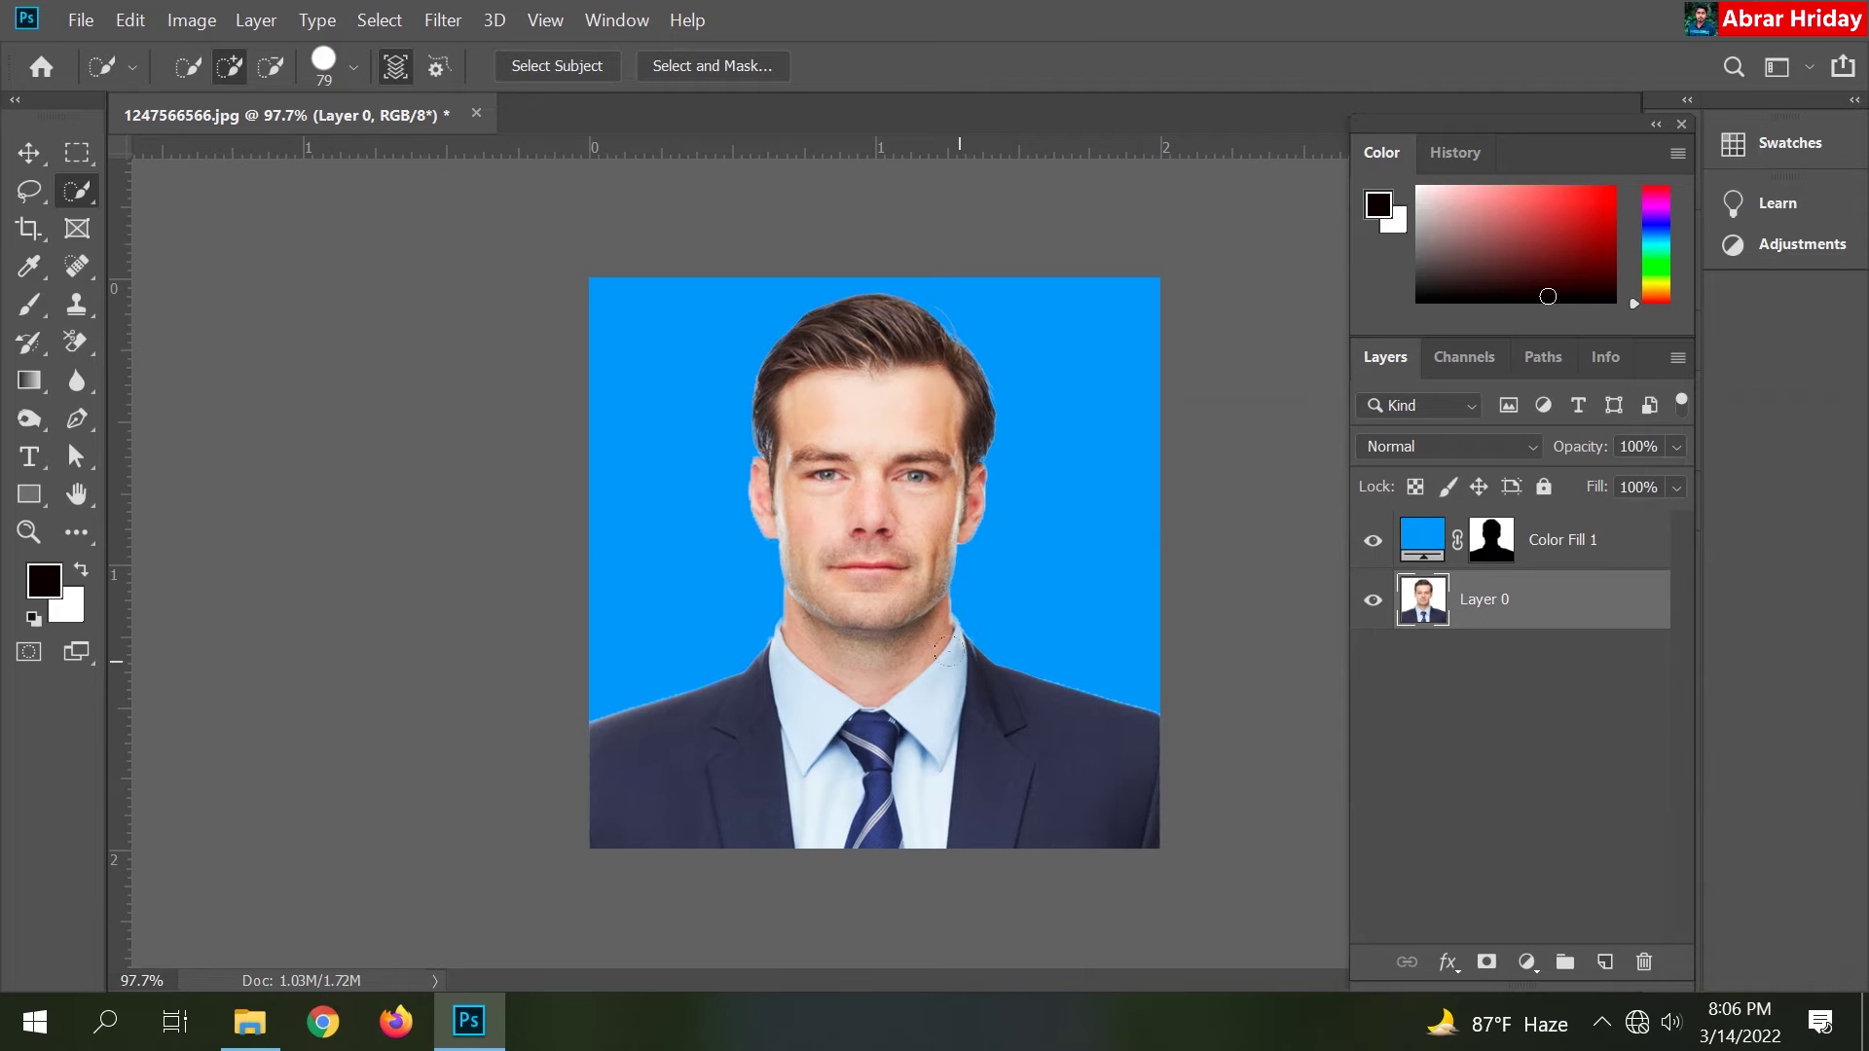
pyautogui.click(1526, 961)
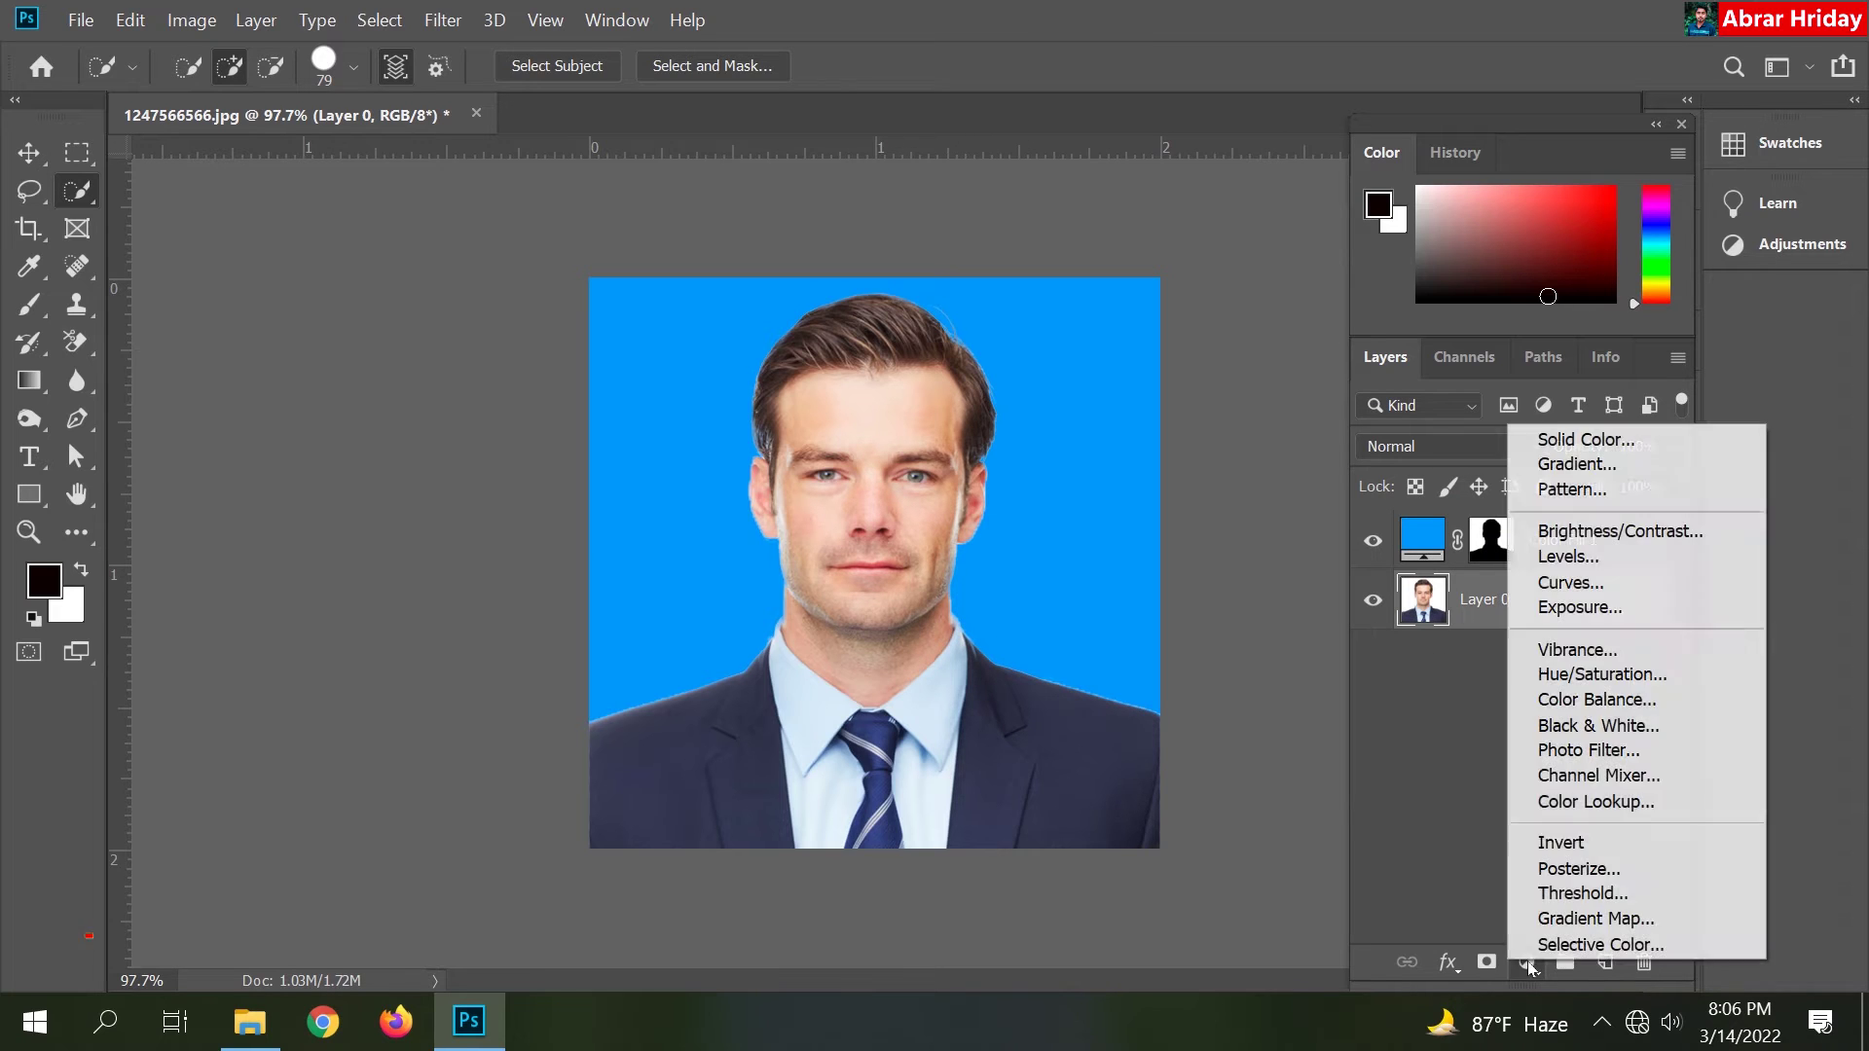
pyautogui.click(1601, 581)
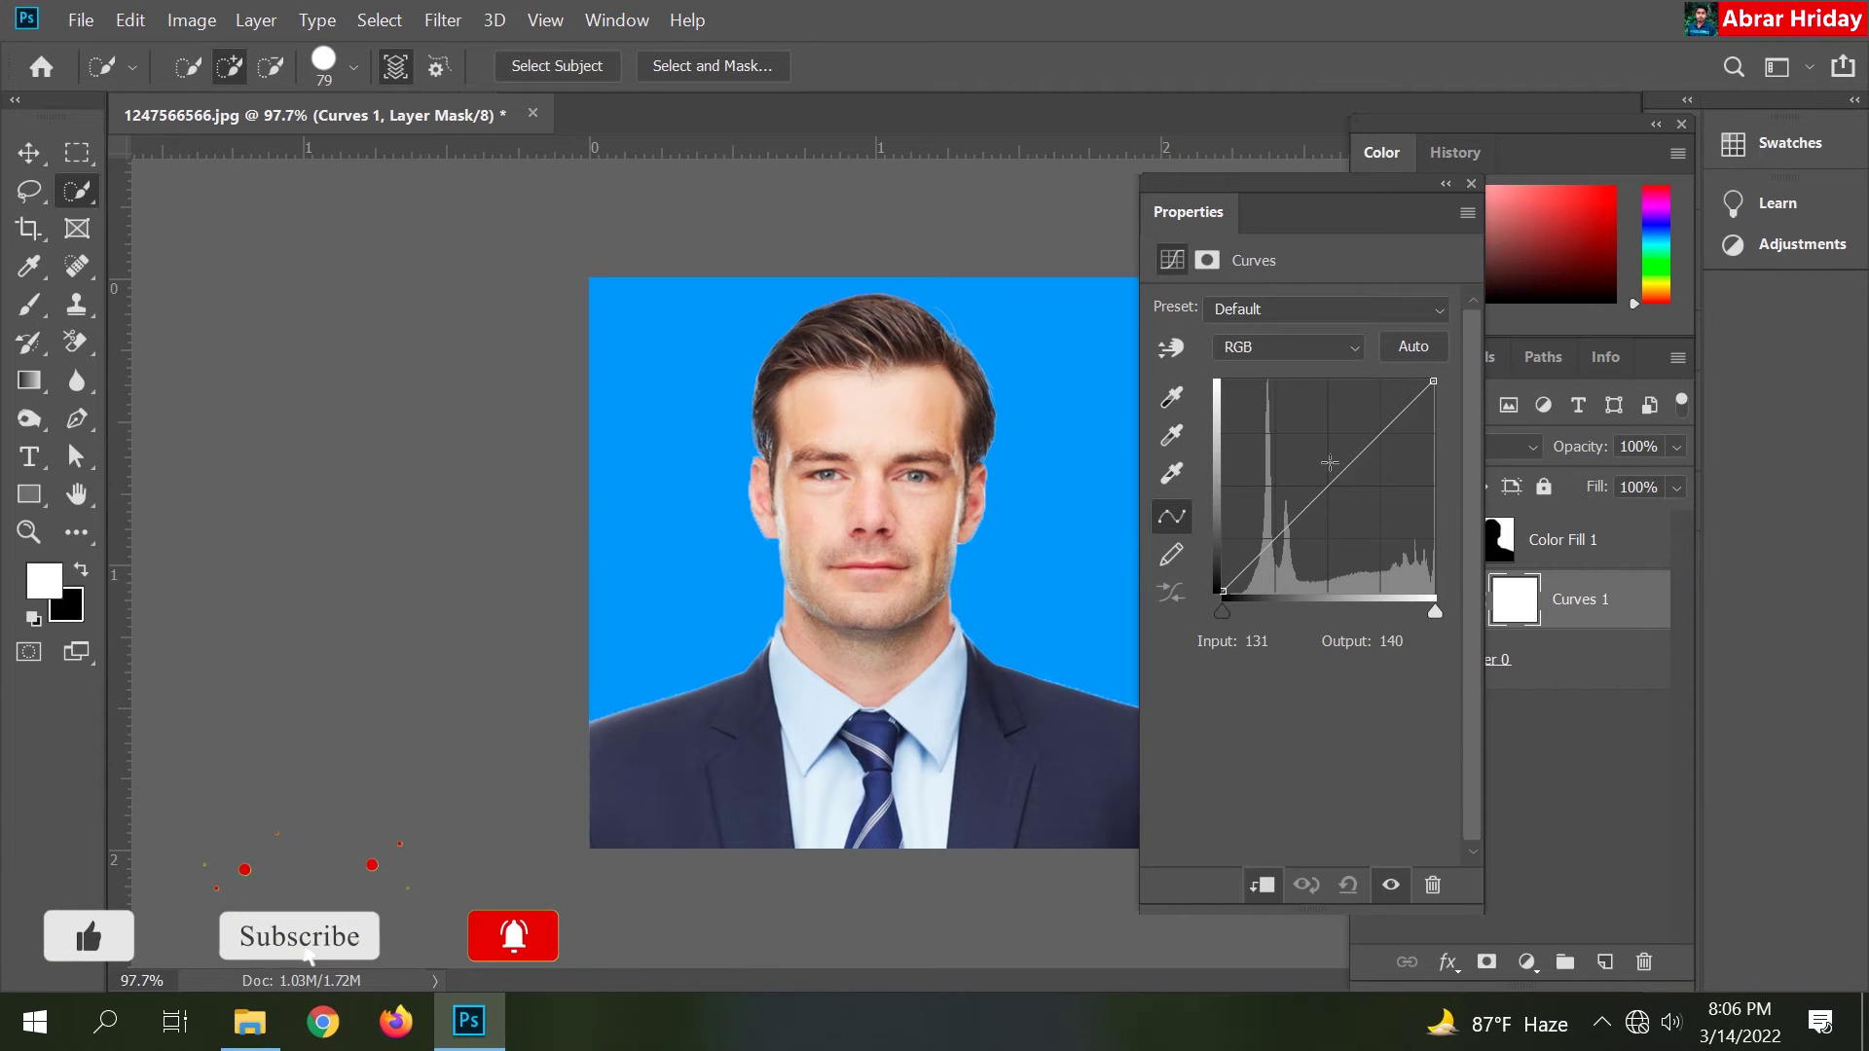
pyautogui.click(1335, 475)
pyautogui.moveTo(1335, 475); pyautogui.dragTo(1342, 480)
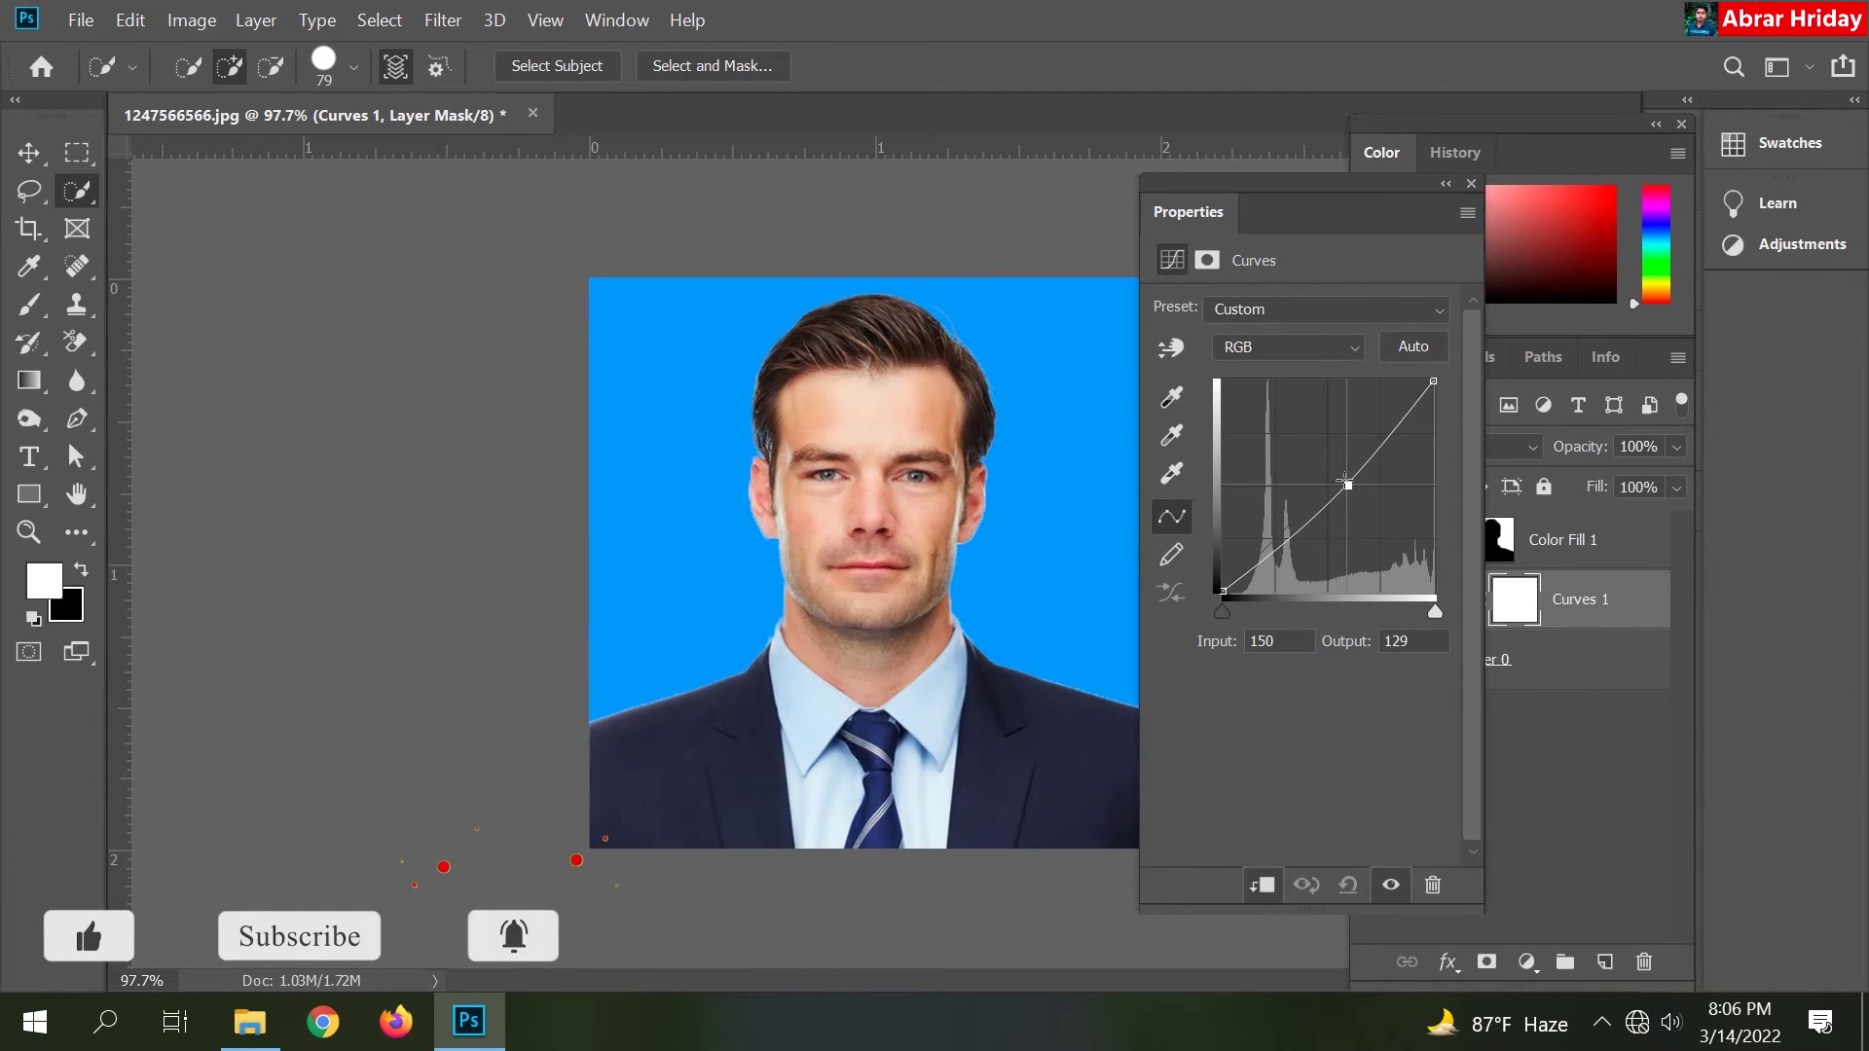
pyautogui.click(1278, 538)
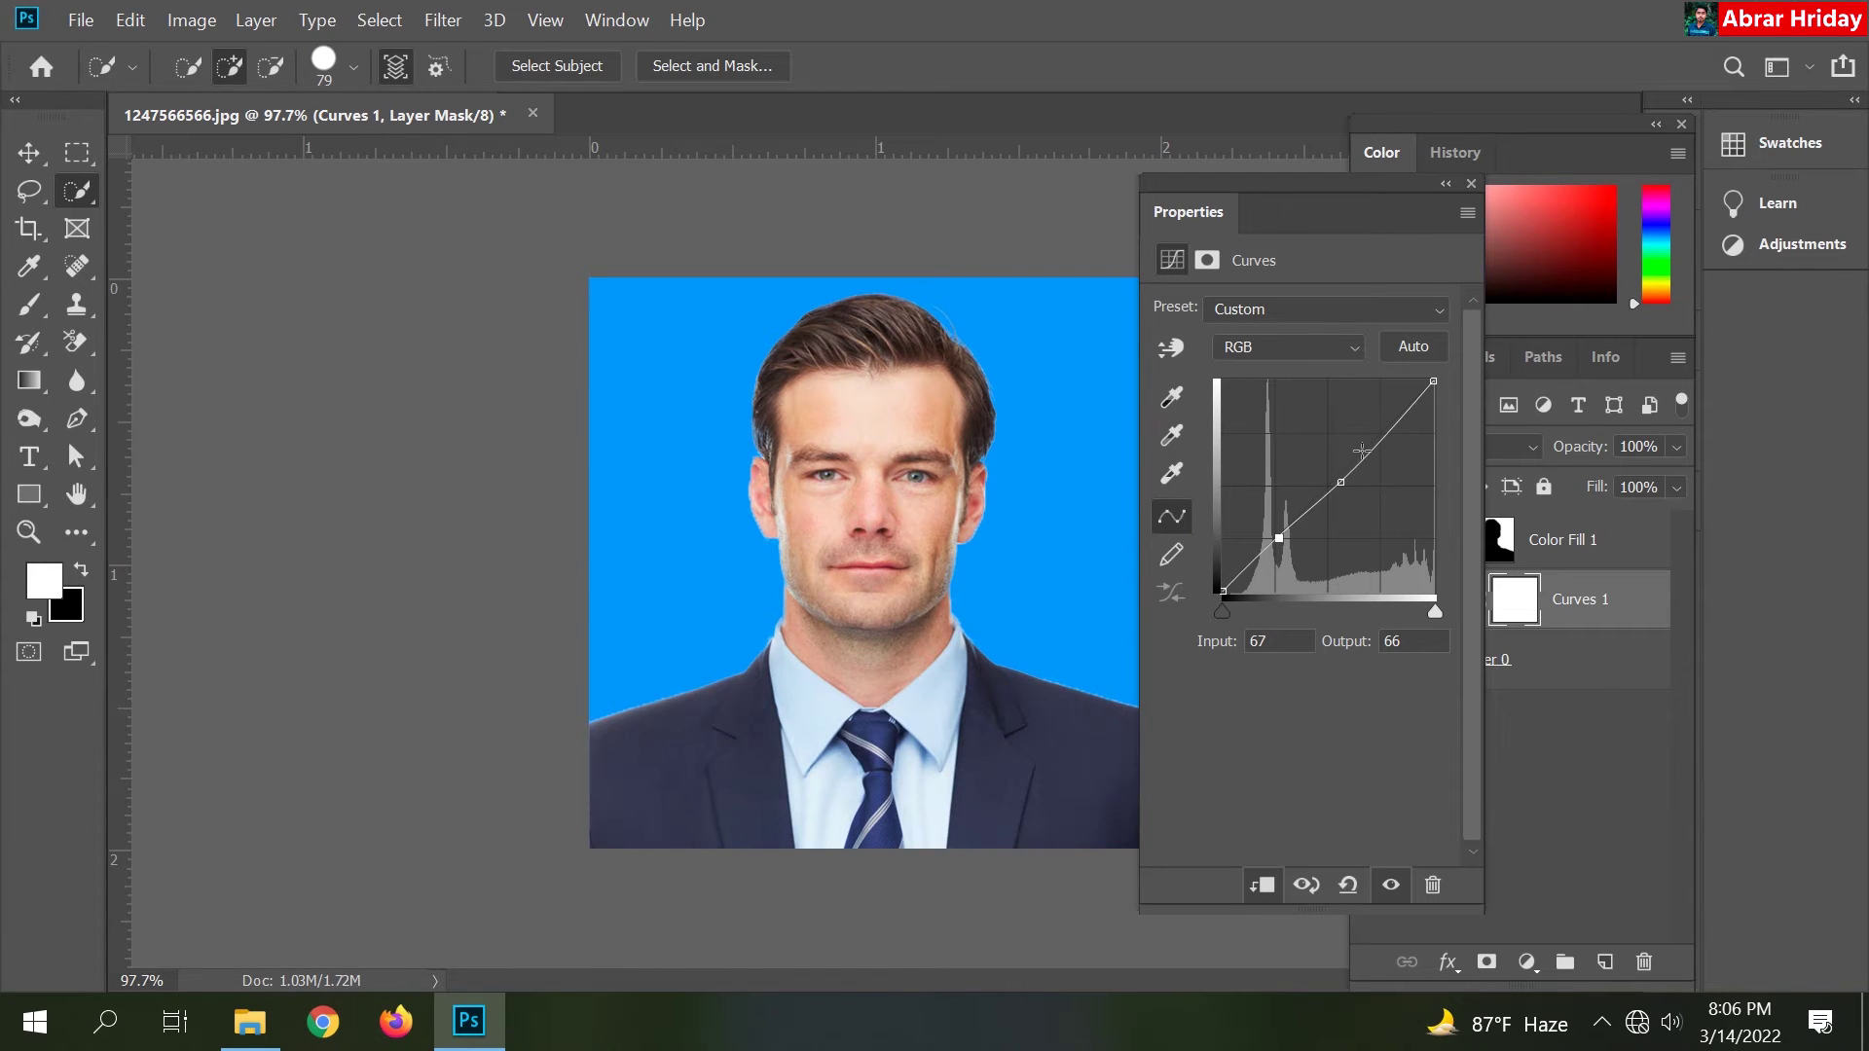
pyautogui.moveTo(1333, 483); pyautogui.dragTo(1343, 480)
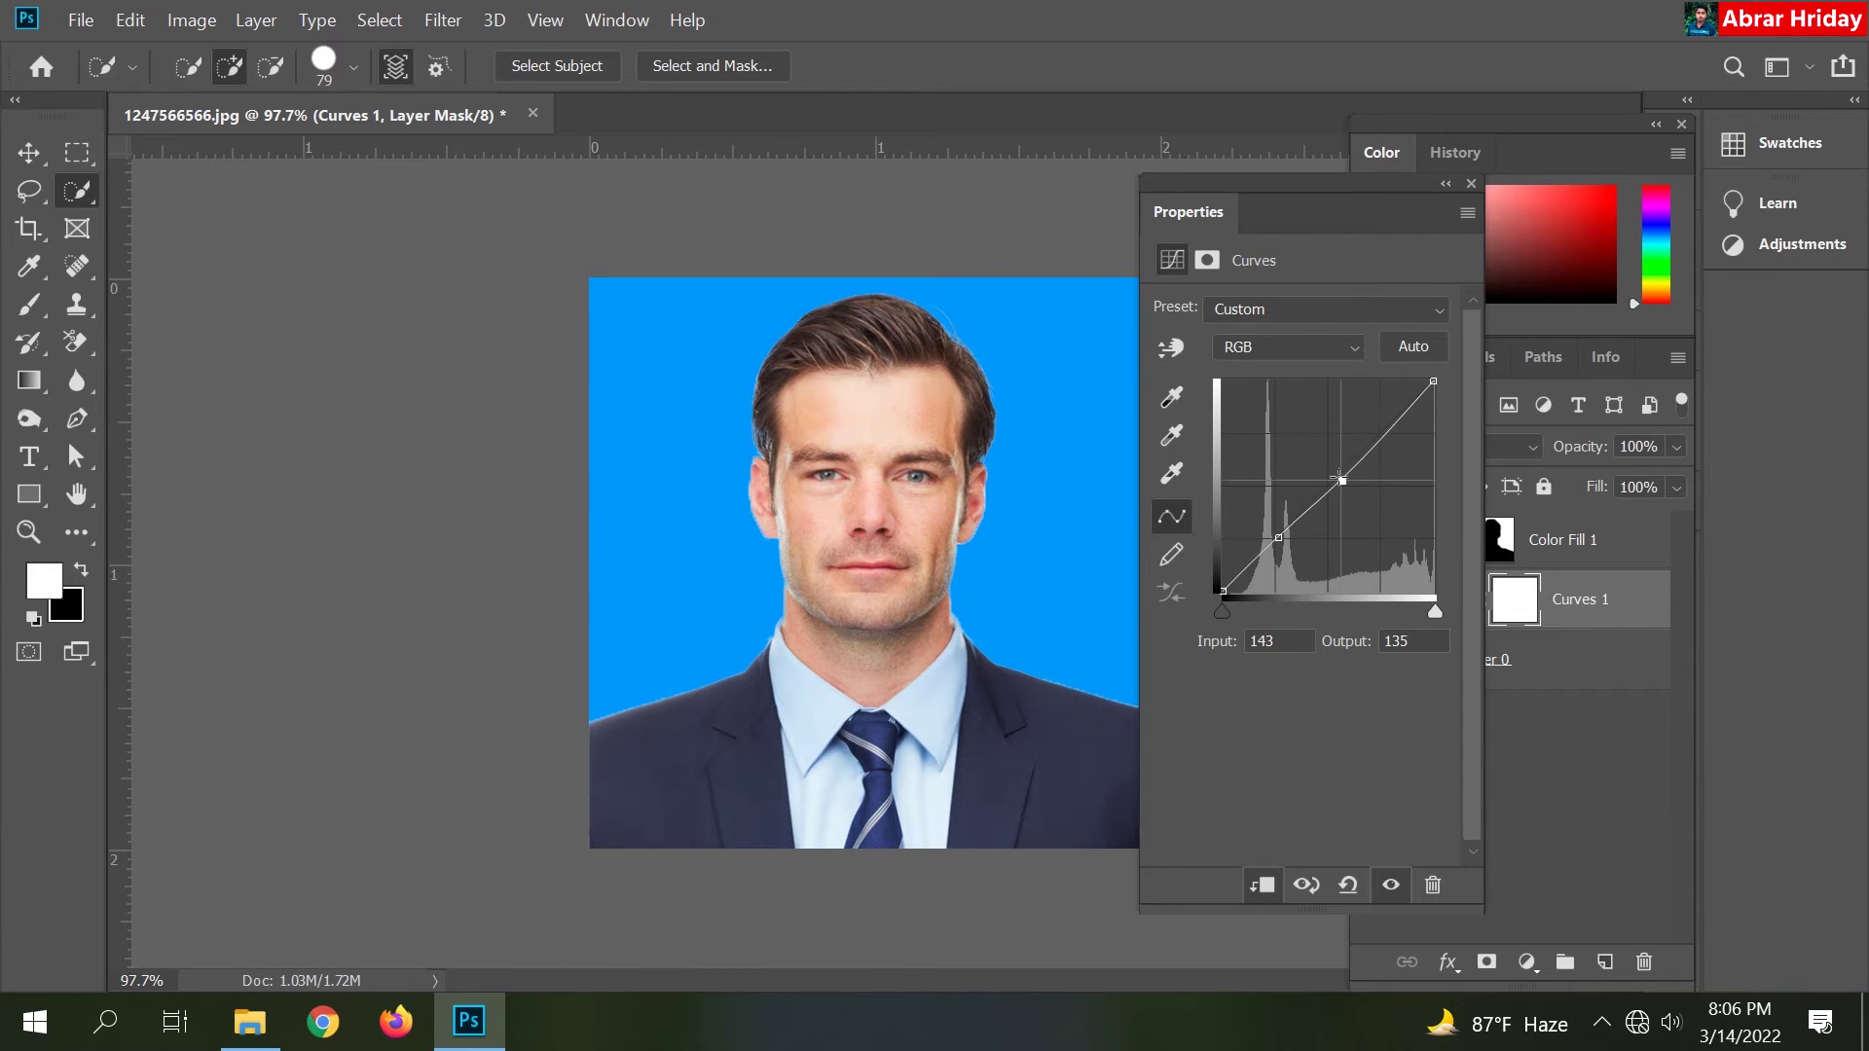
pyautogui.click(1472, 183)
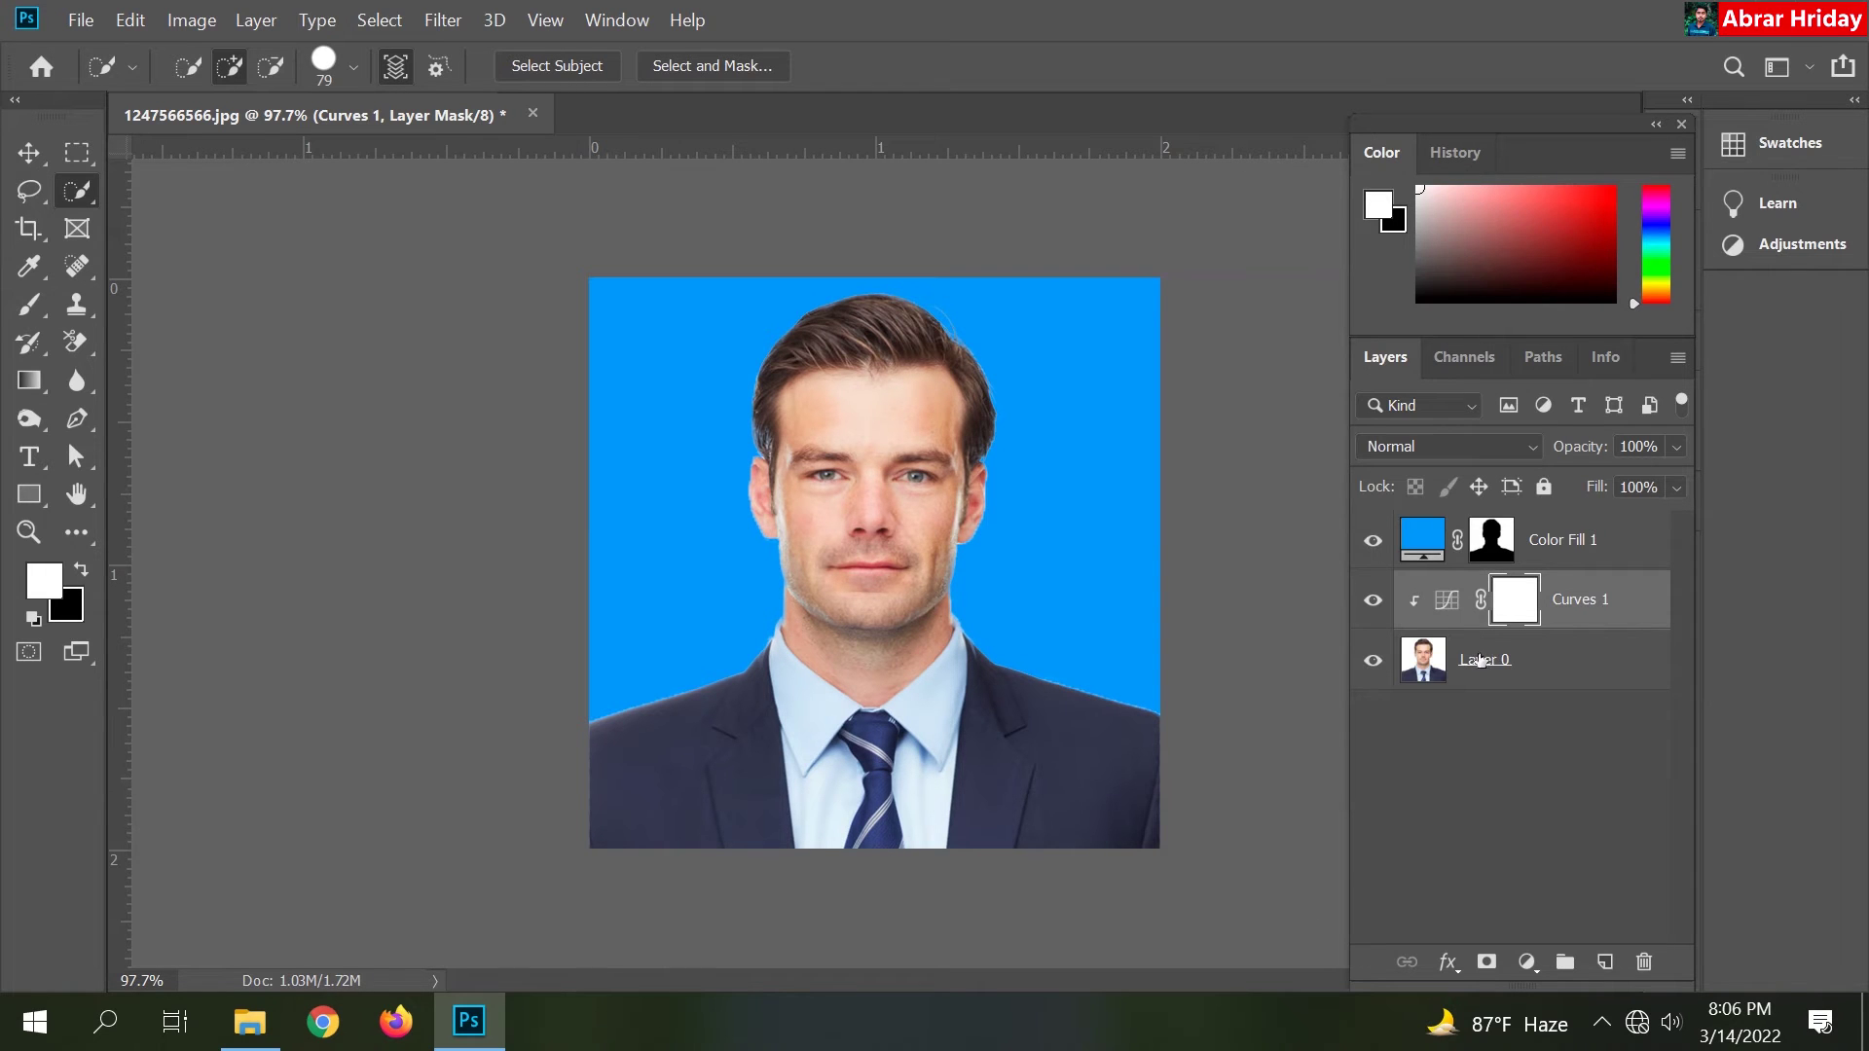
# Step: Add a Levels layer clipped to the portrait with black input 12 and slightly darker midtones
pyautogui.click(1526, 962)
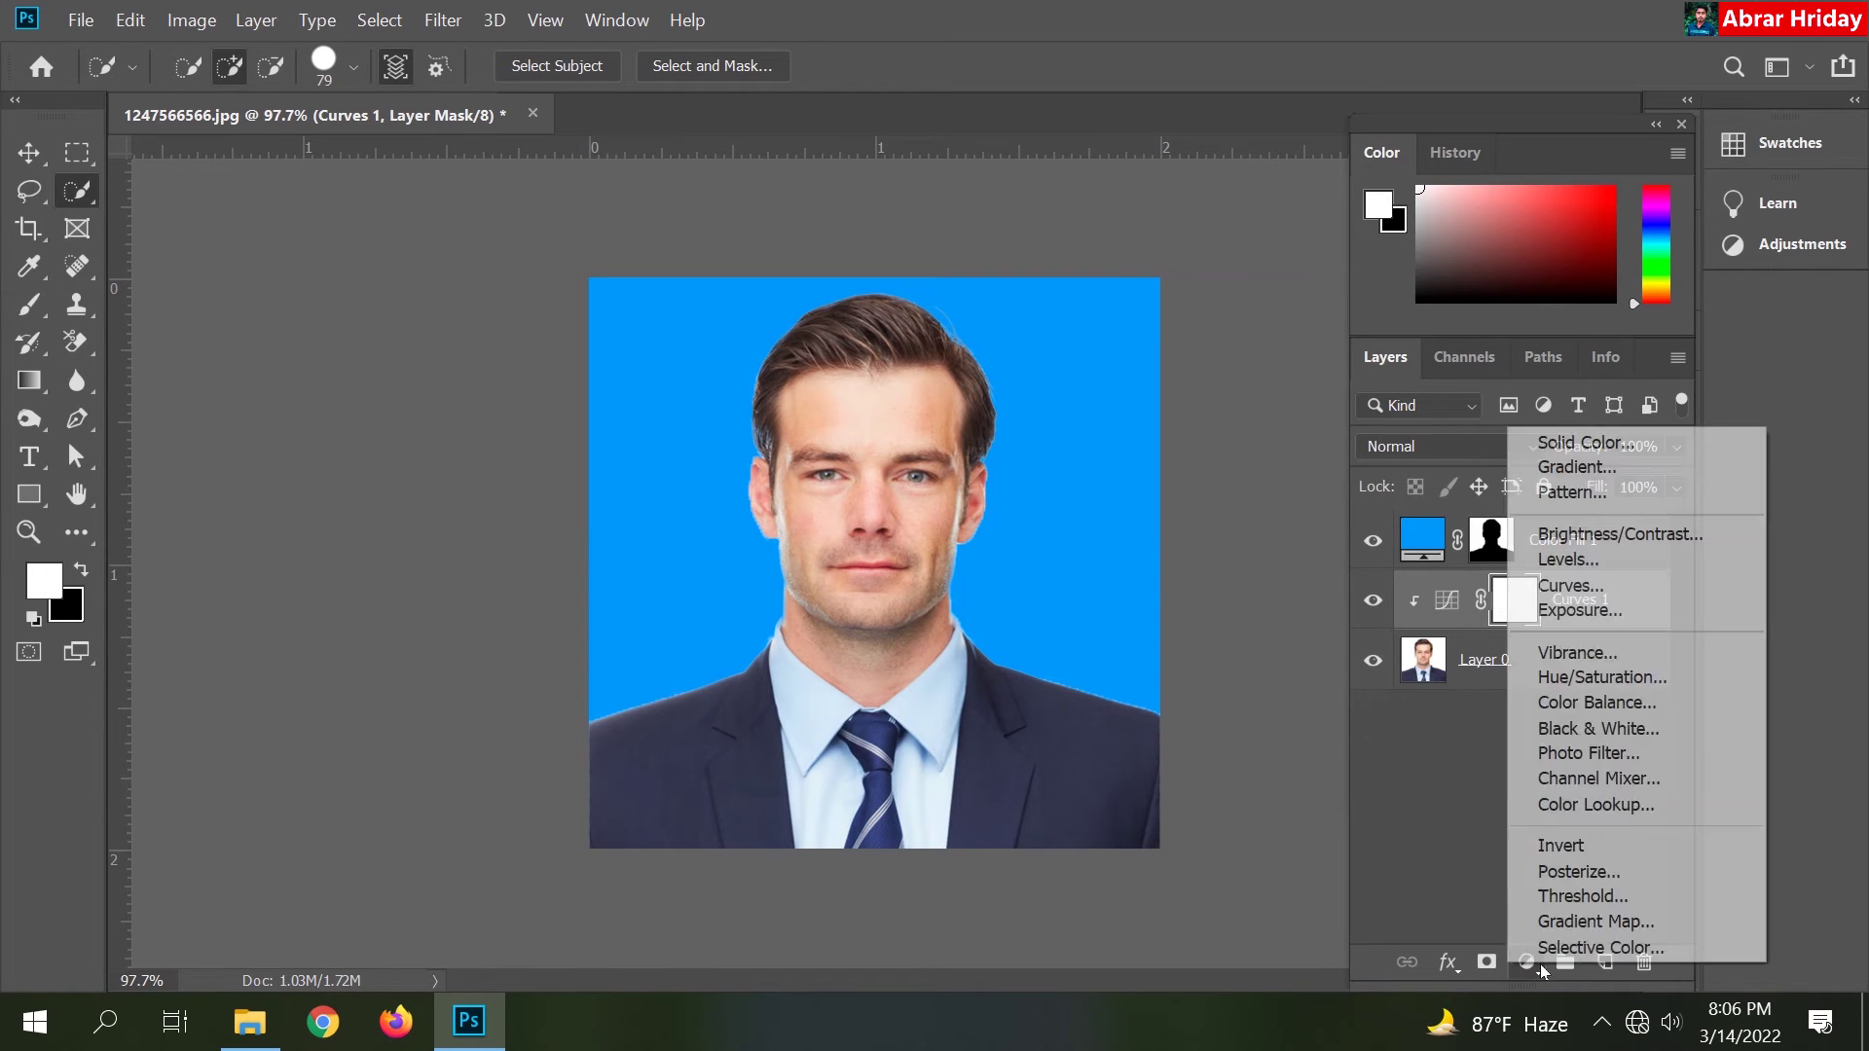
pyautogui.click(1571, 562)
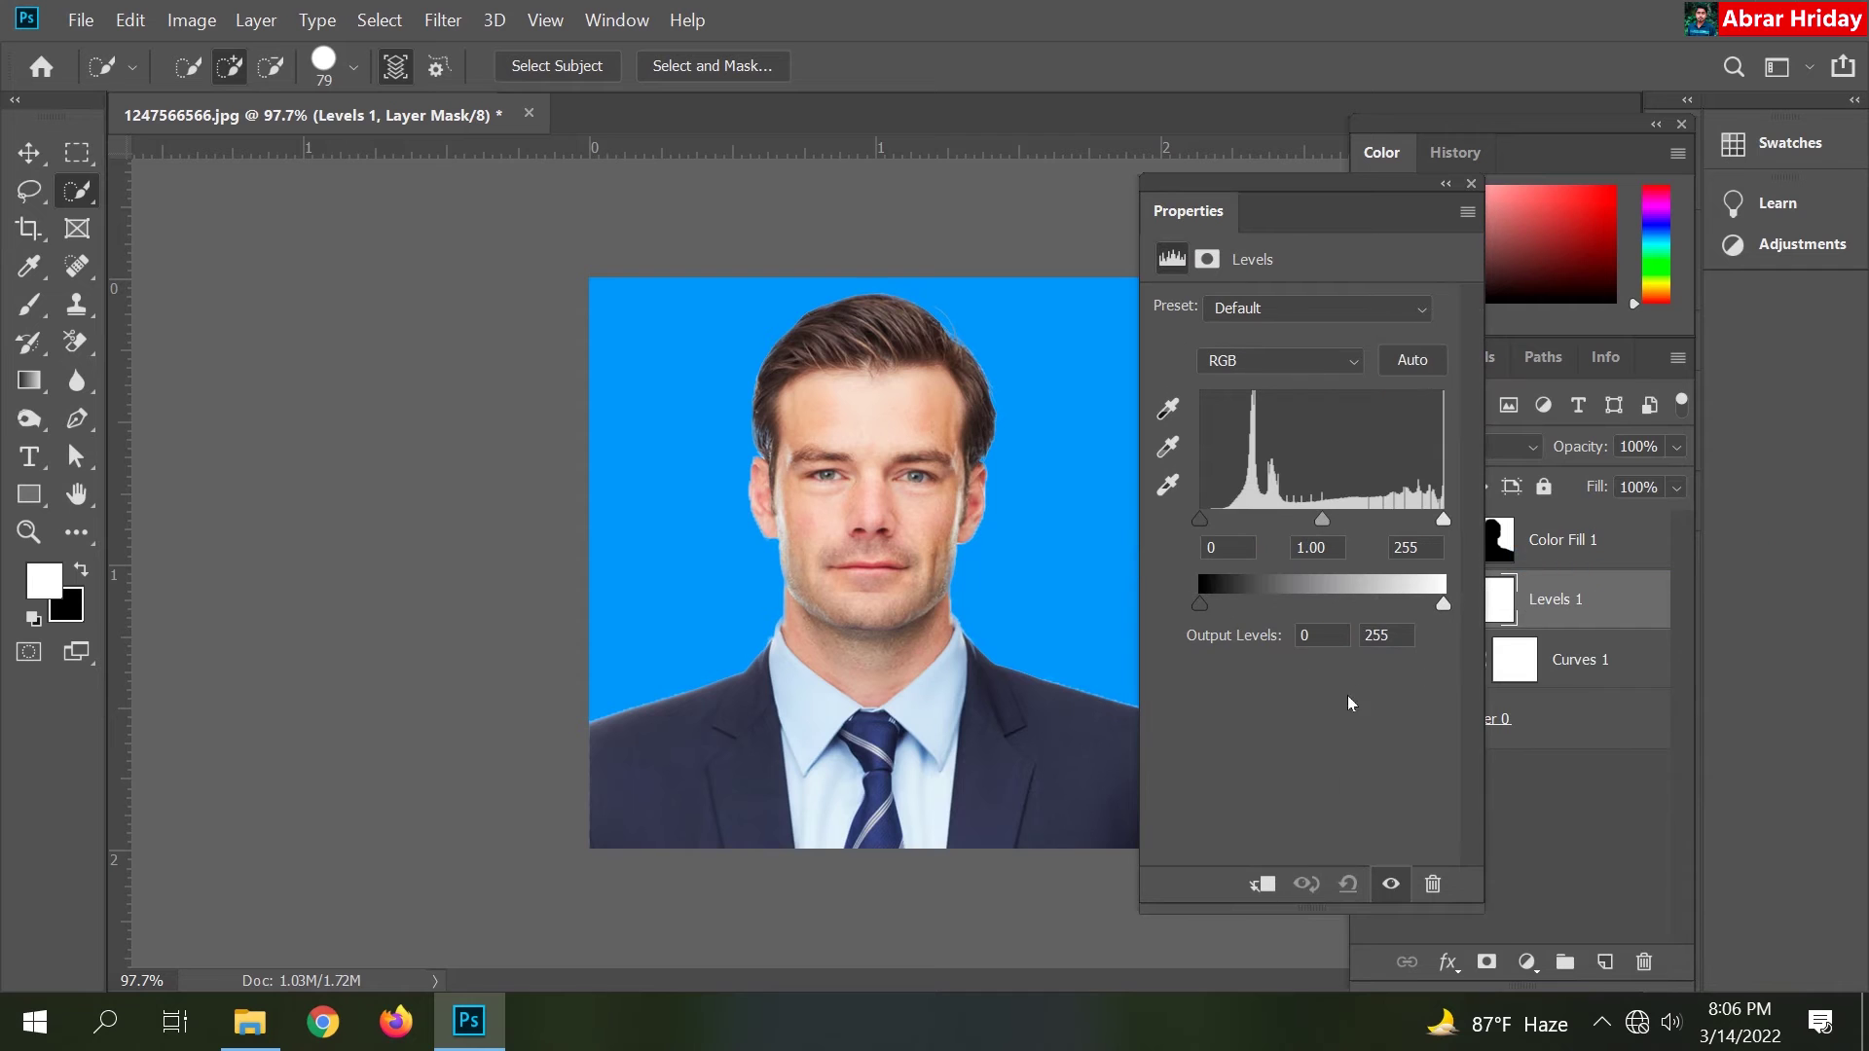
pyautogui.click(1263, 883)
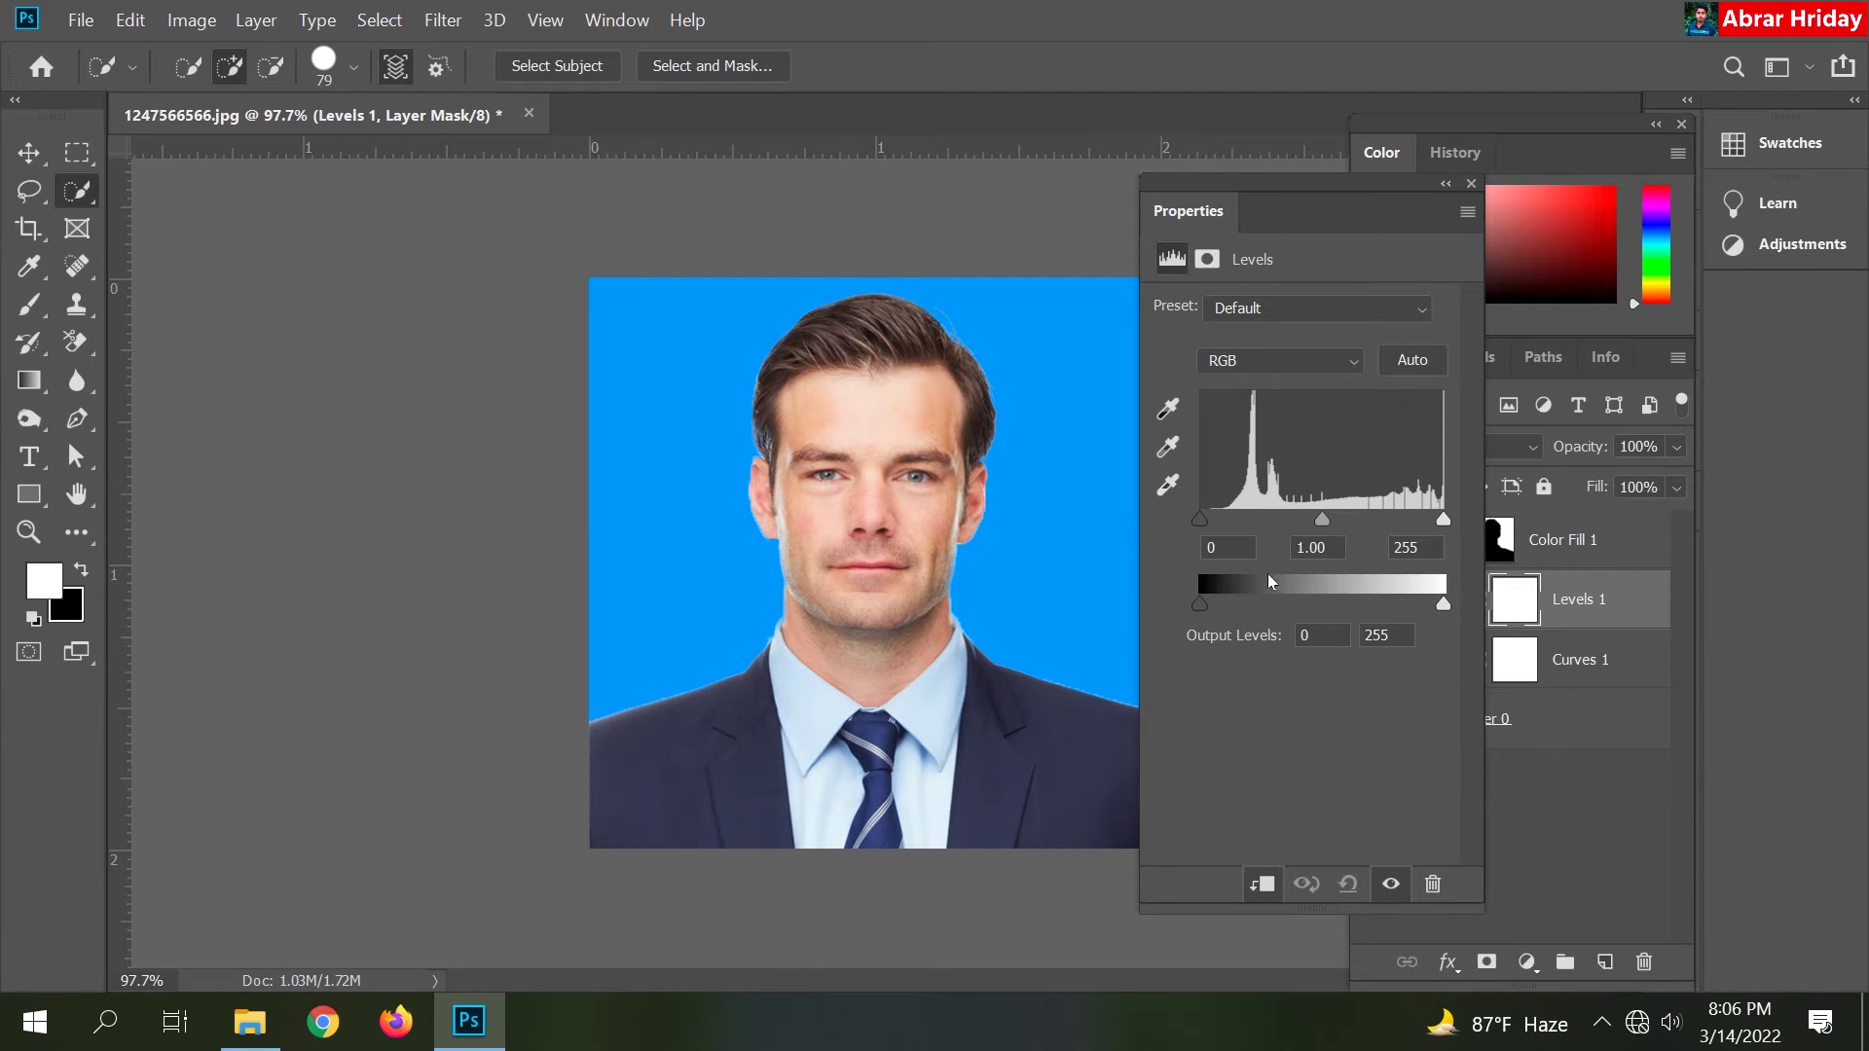
pyautogui.moveTo(1200, 523); pyautogui.dragTo(1212, 522)
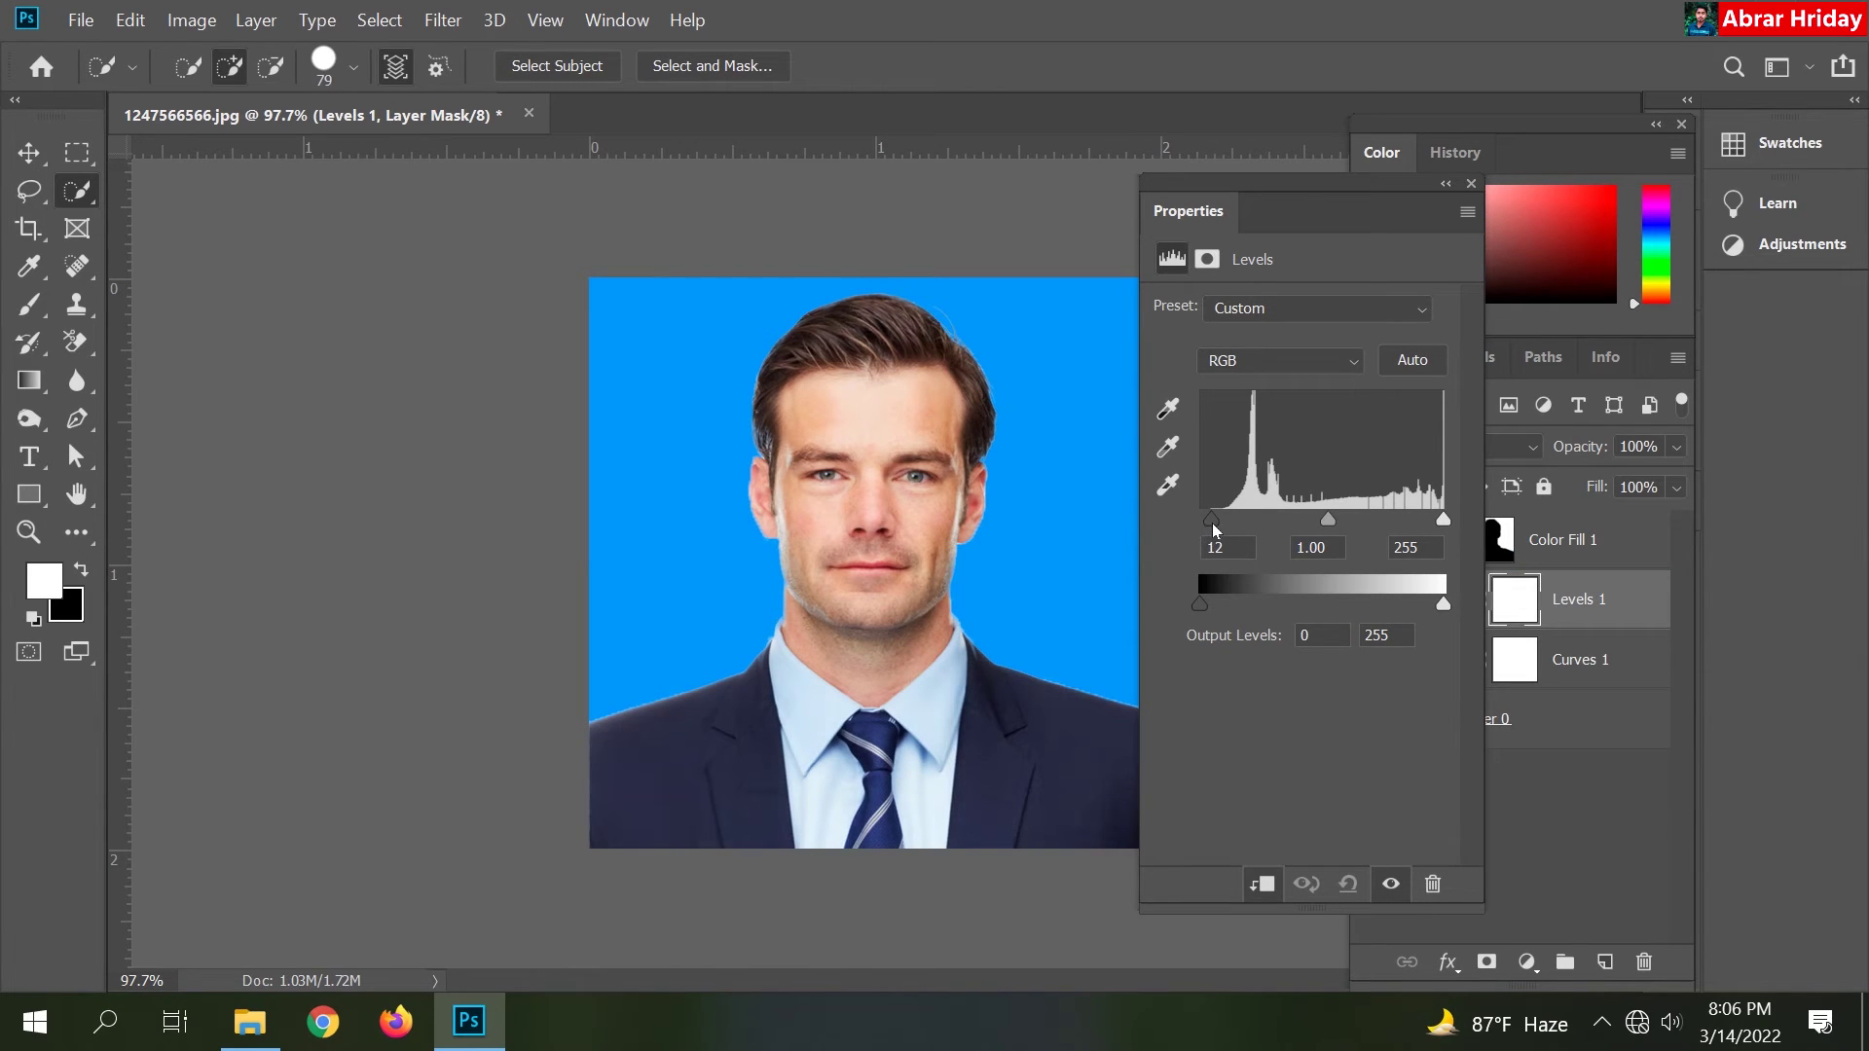
pyautogui.moveTo(1328, 520); pyautogui.dragTo(1332, 523)
pyautogui.click(1471, 184)
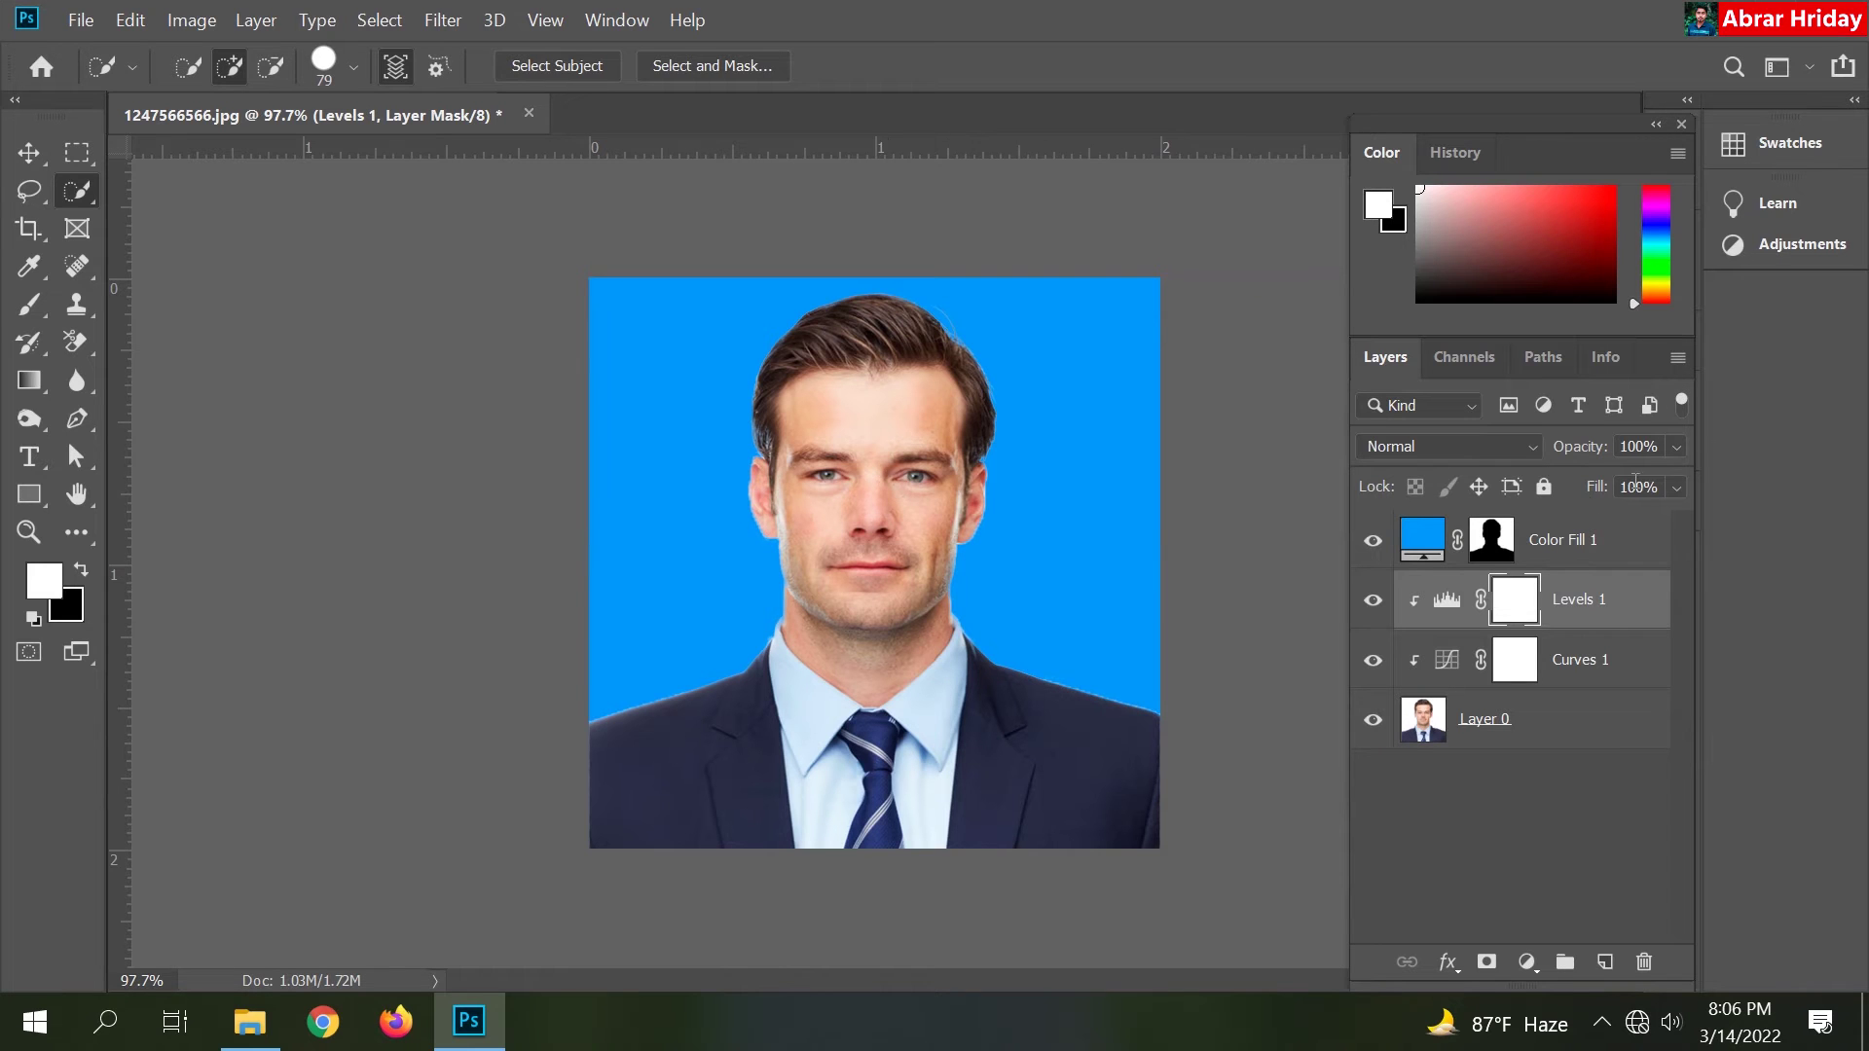
# Step: Flatten all layers into one image and unlock it as Layer 0
pyautogui.click(1574, 544)
pyautogui.click(1547, 720)
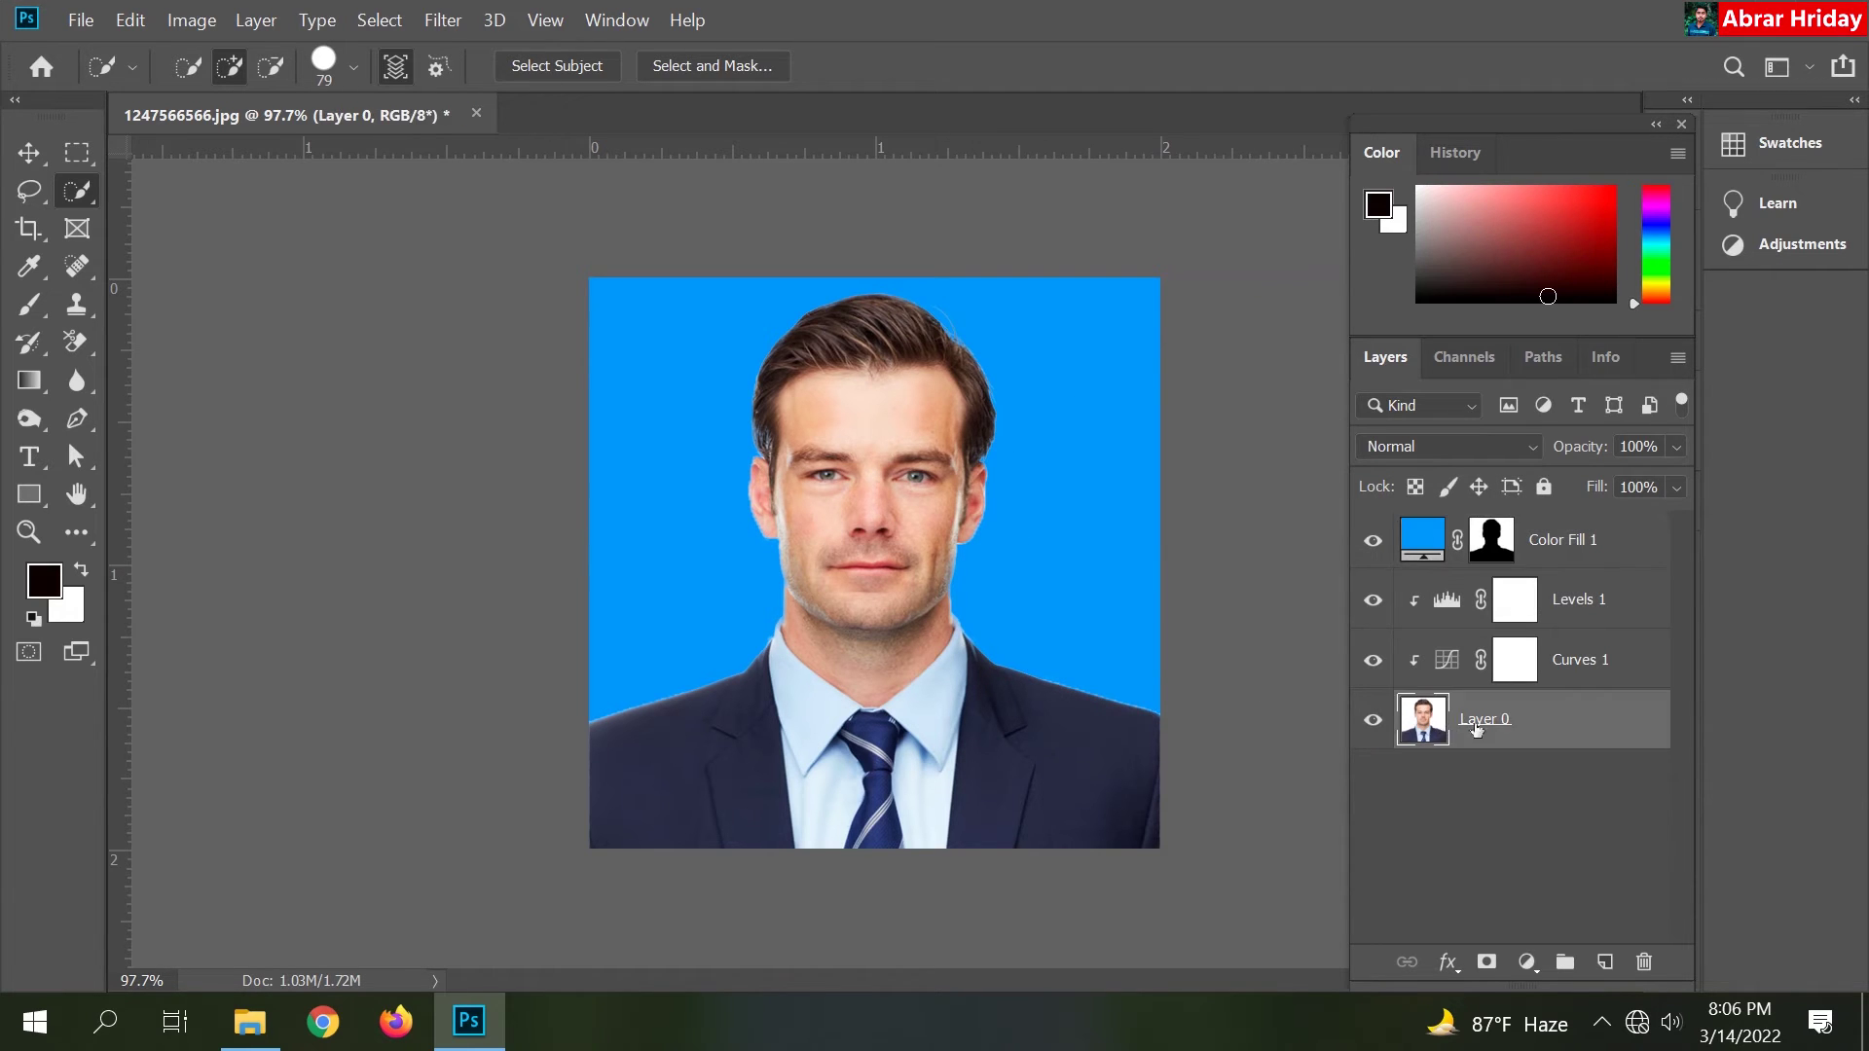
pyautogui.rightClick(1561, 721)
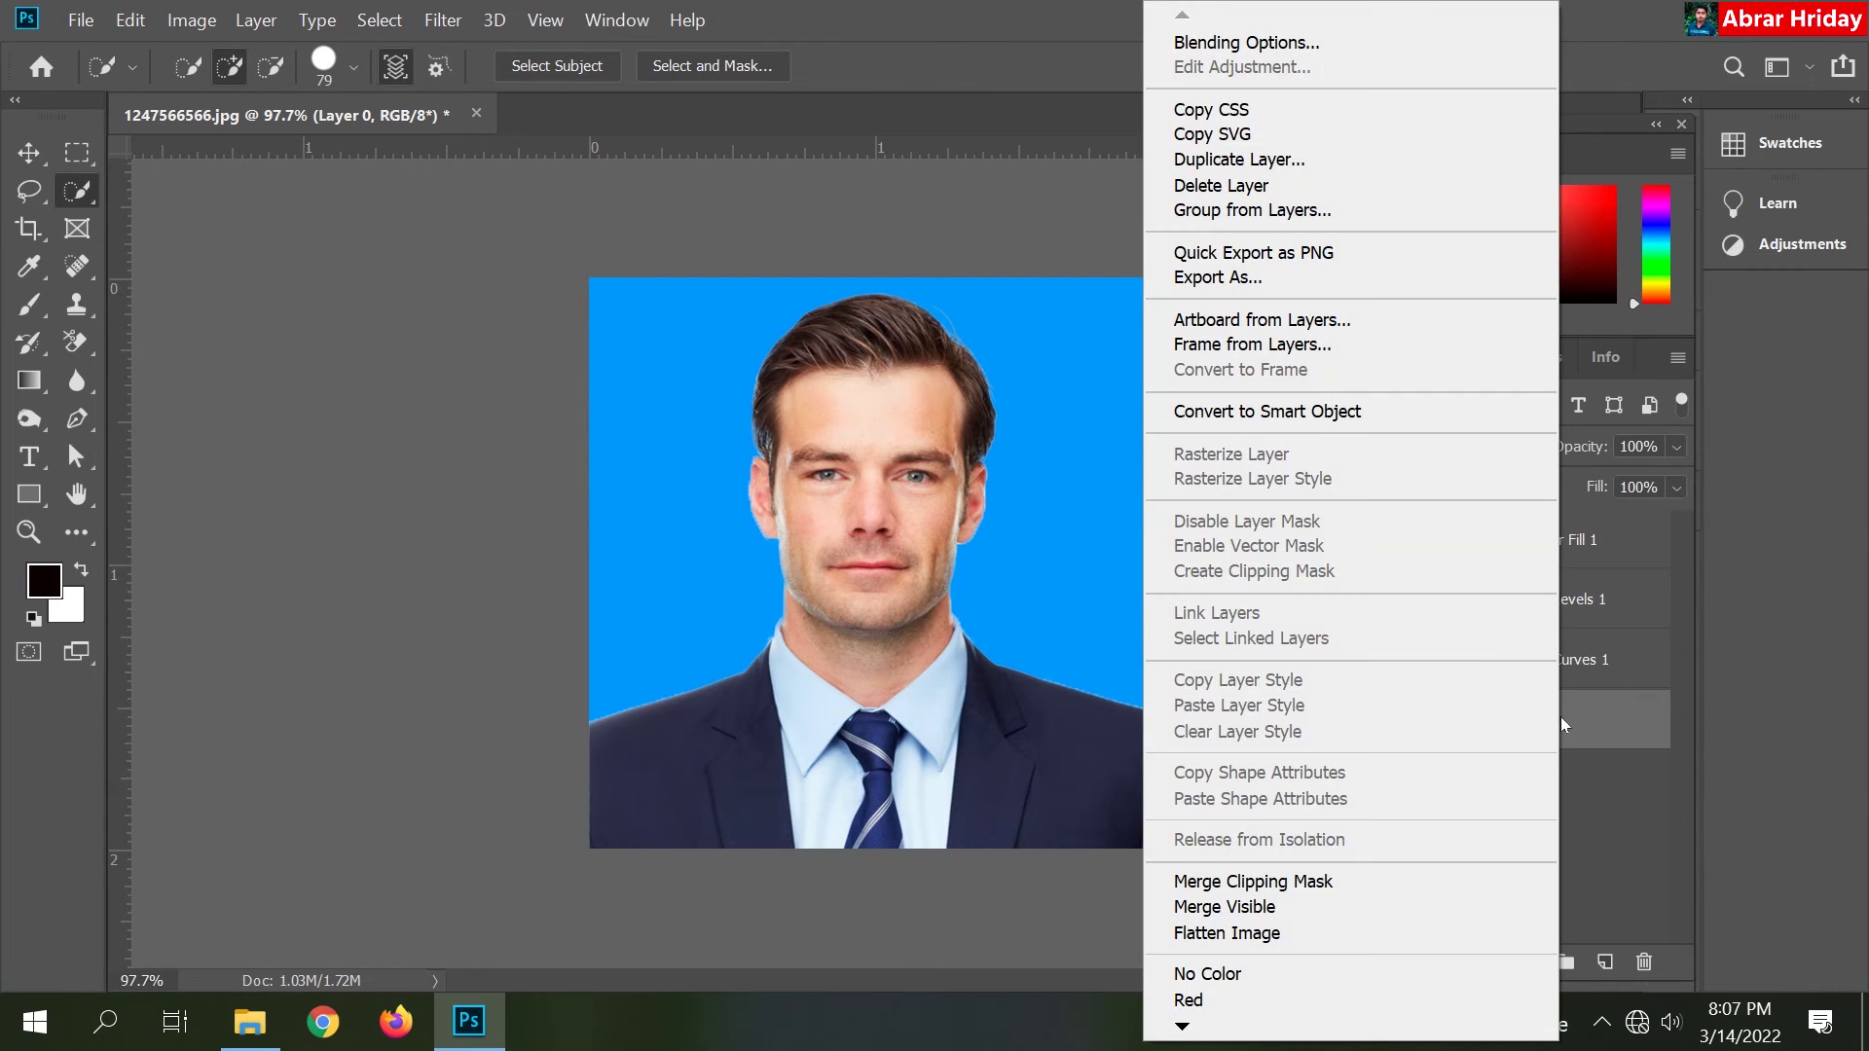
pyautogui.click(1312, 934)
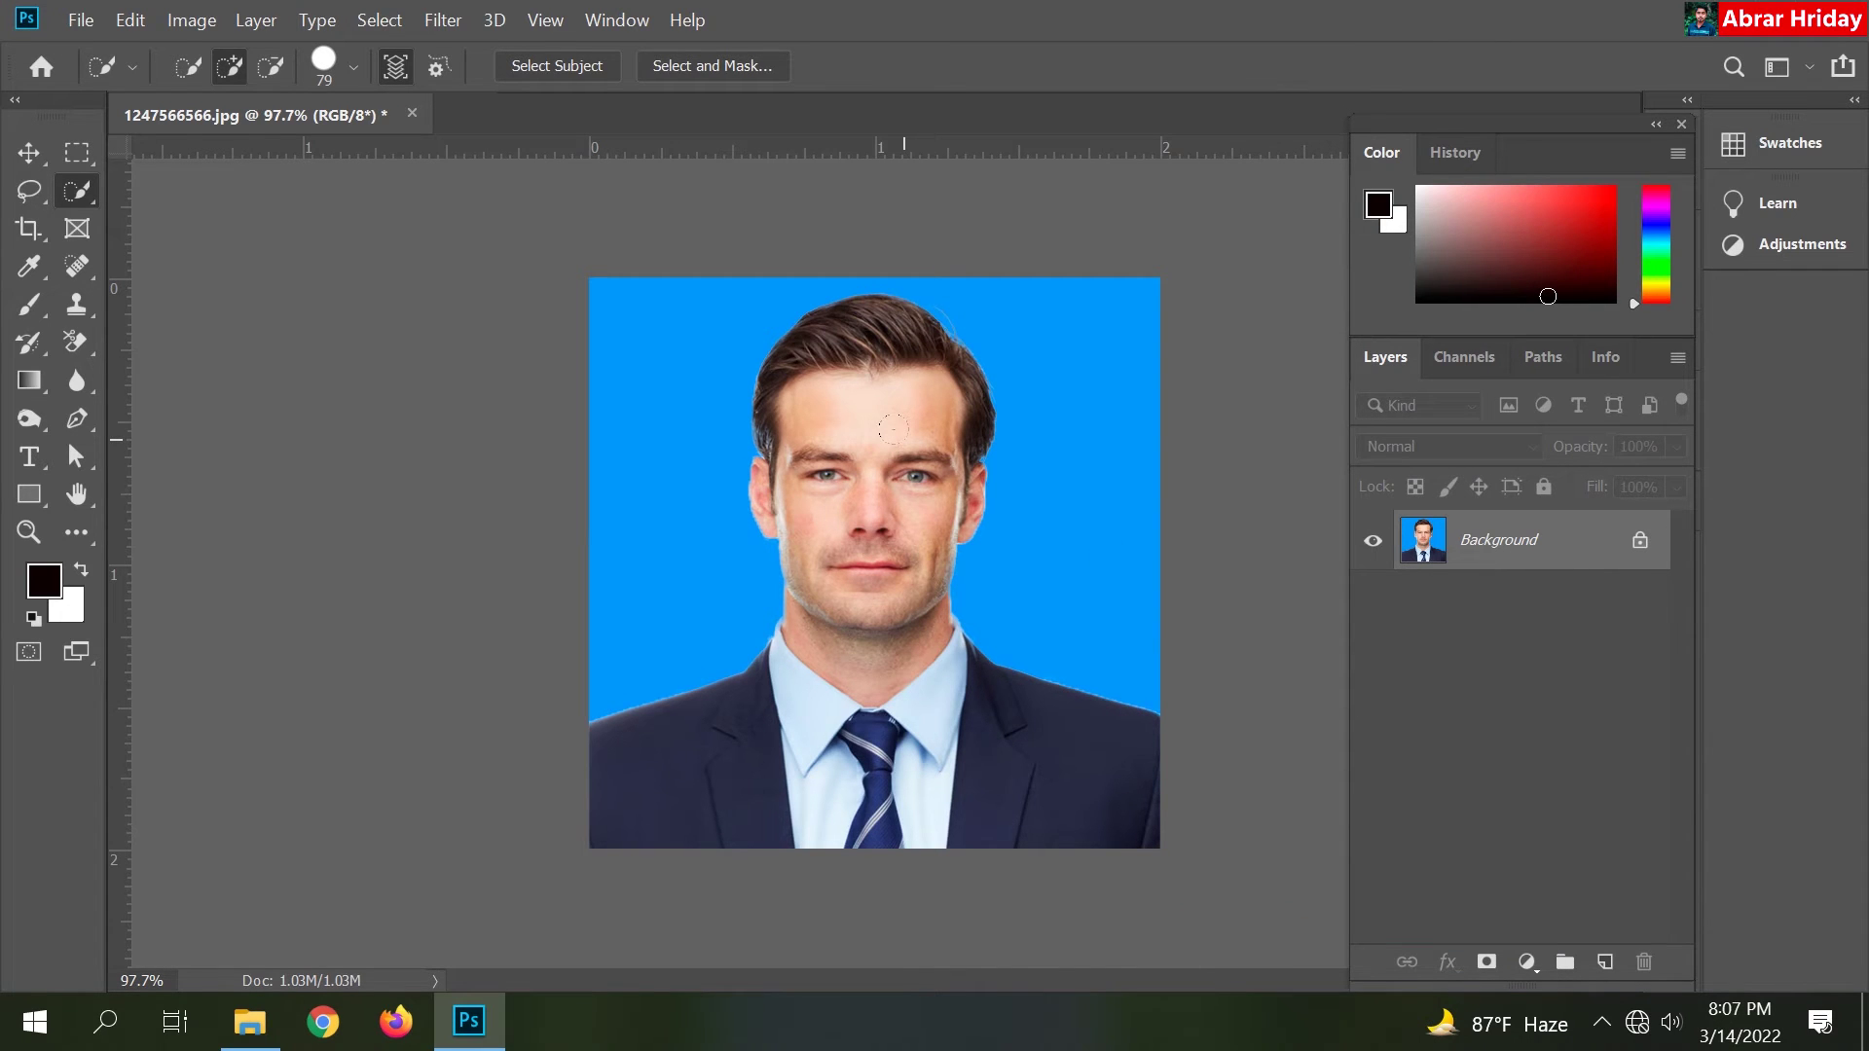
pyautogui.click(1639, 543)
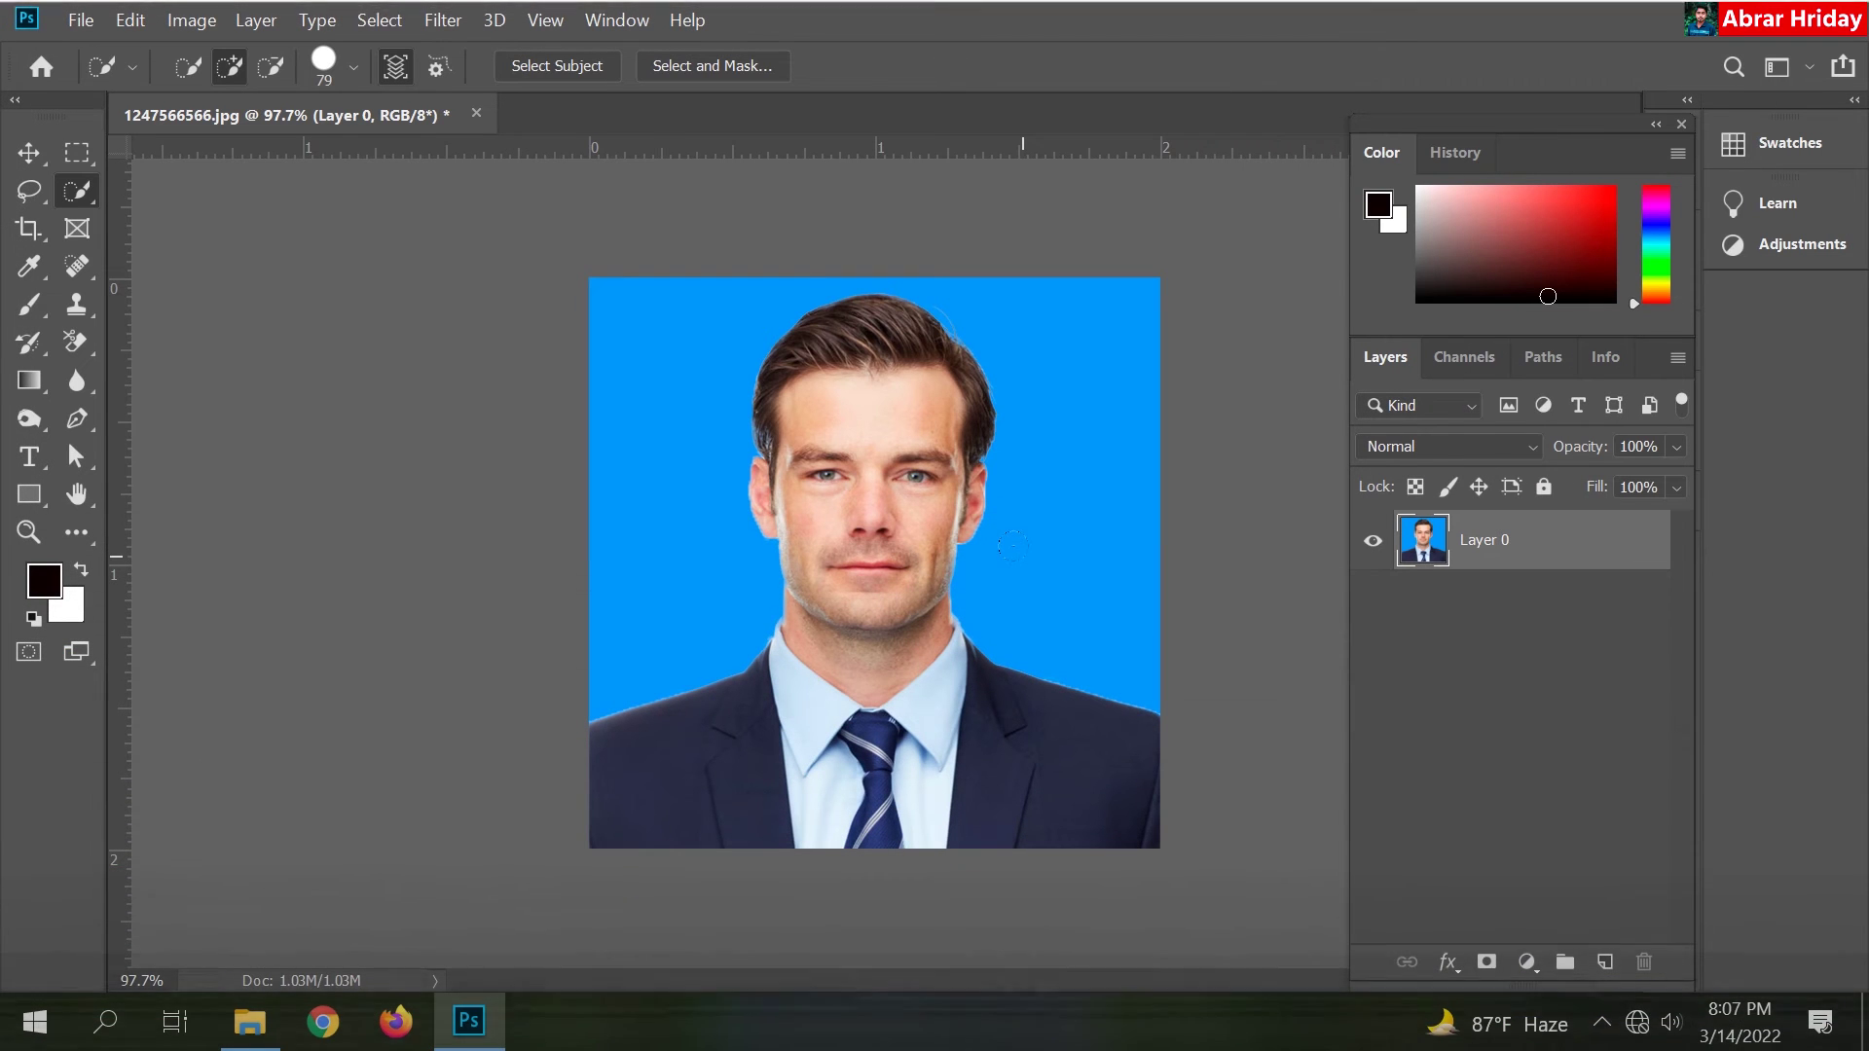
pyautogui.click(80, 21)
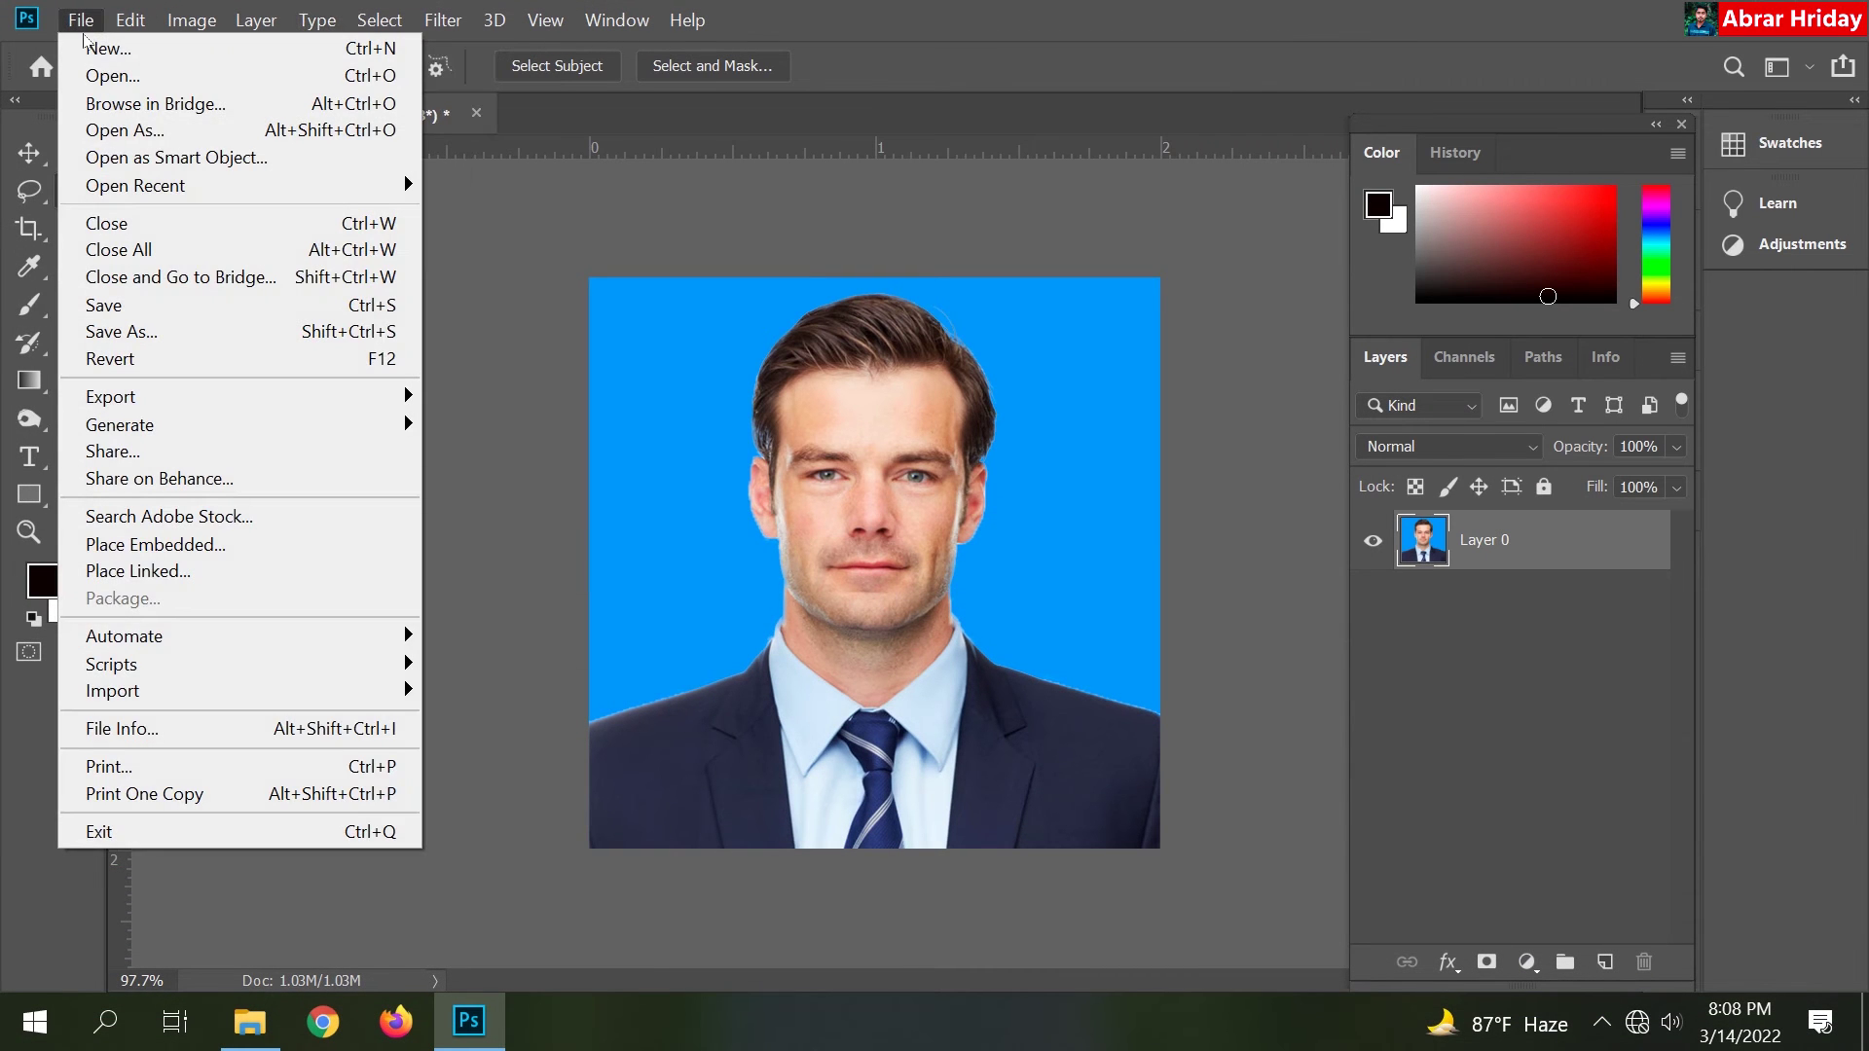
# Step: Create an A4 document, 210 × 297 mm at 300 ppi, in CMYK Color
pyautogui.click(199, 50)
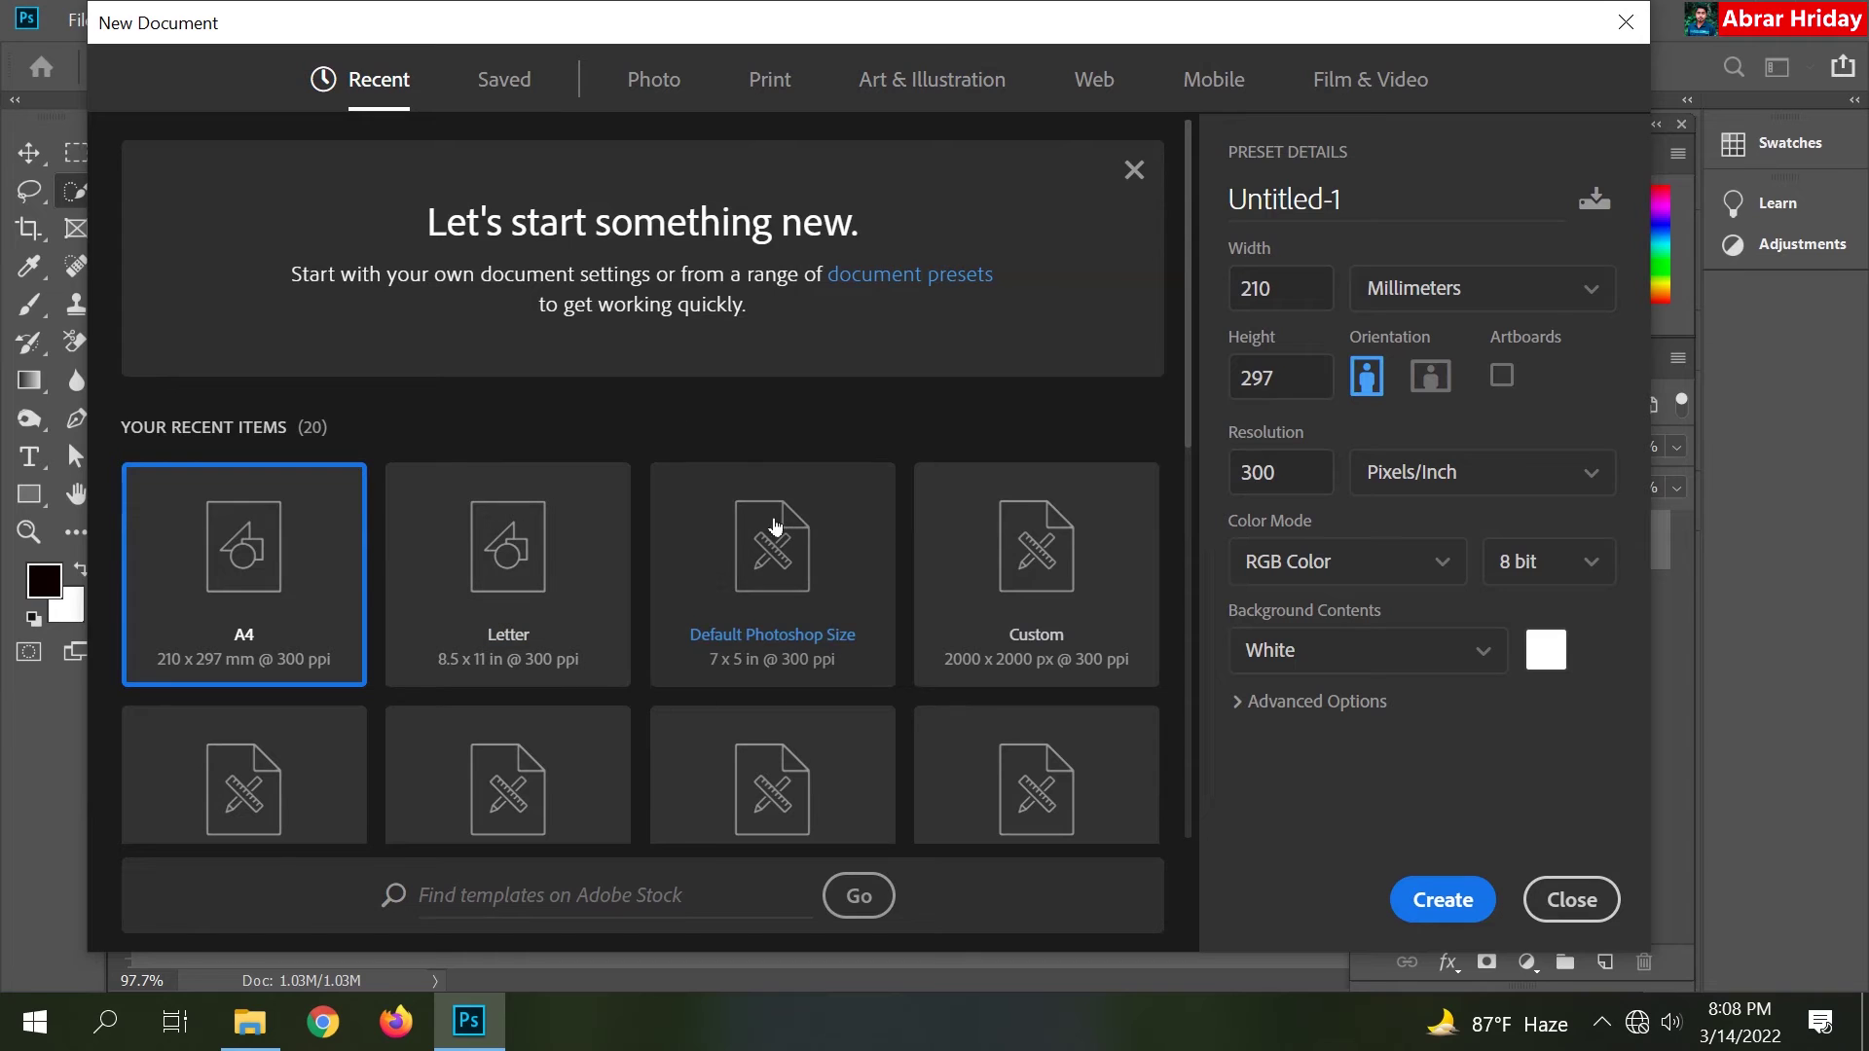
pyautogui.click(769, 86)
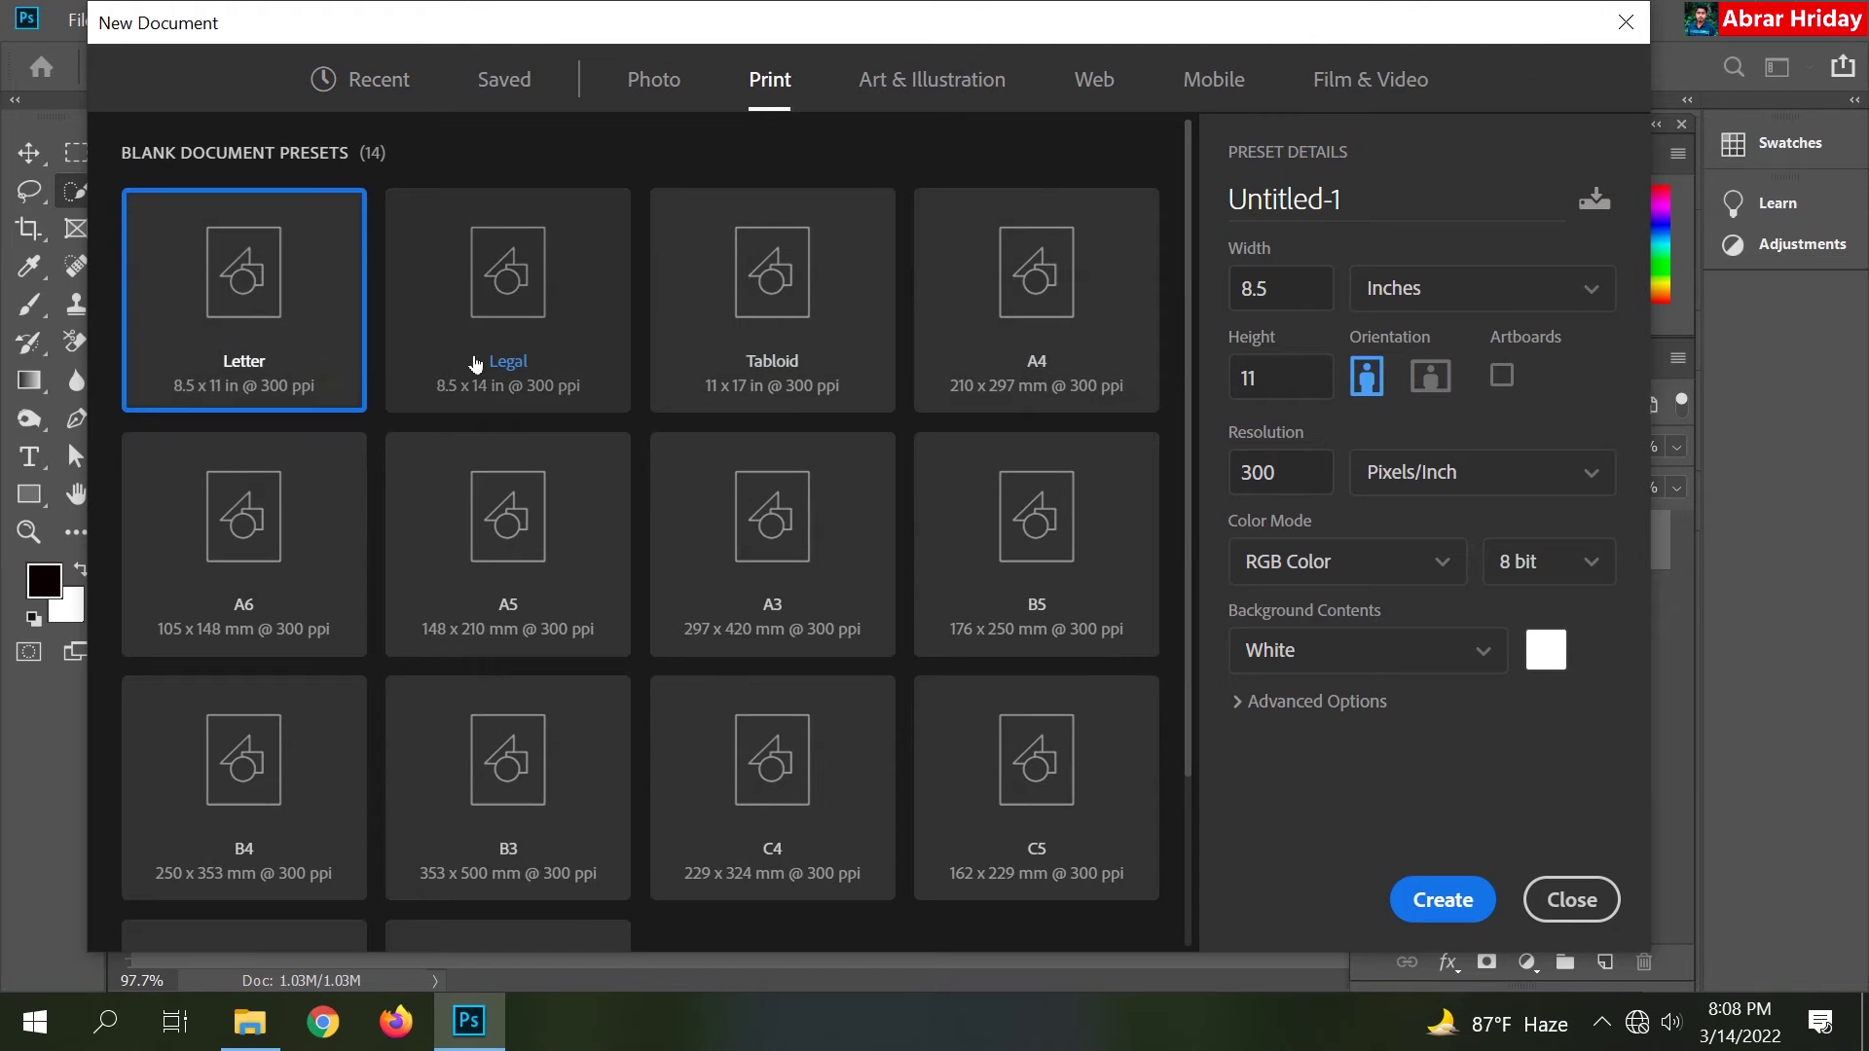
pyautogui.click(1027, 321)
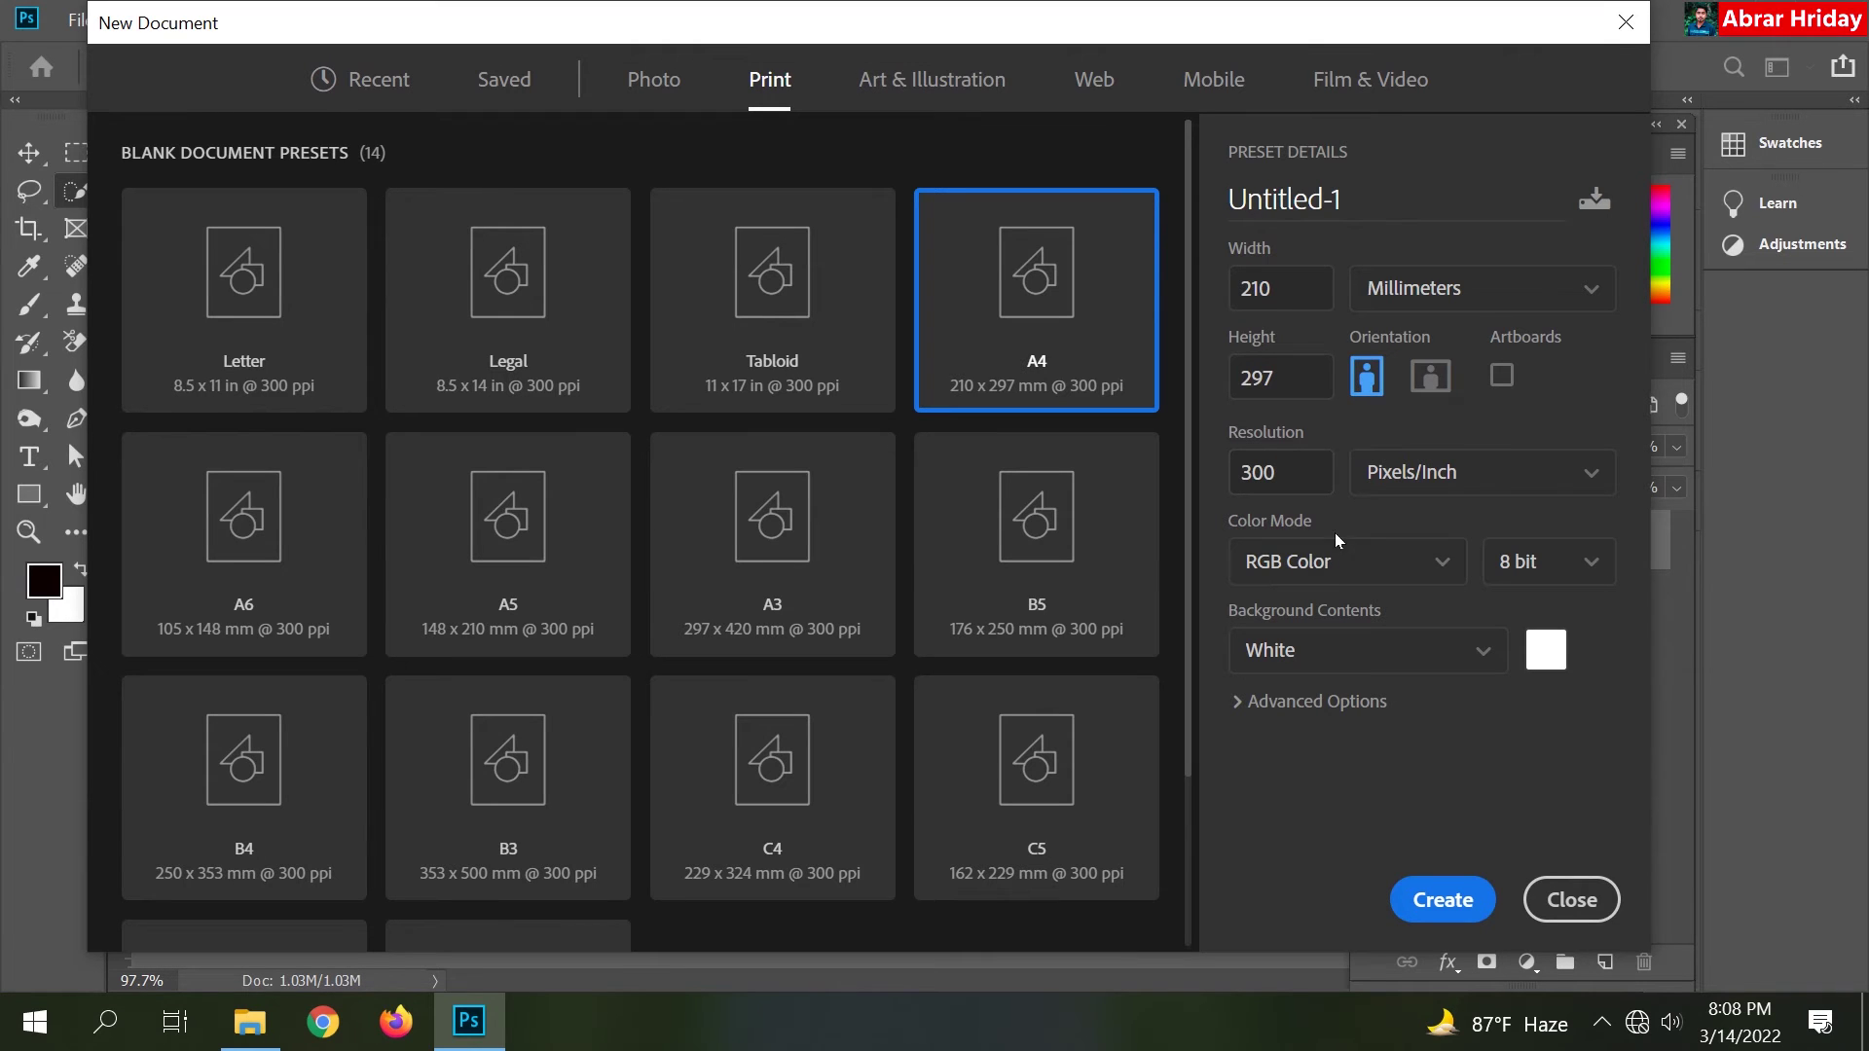
pyautogui.click(1404, 567)
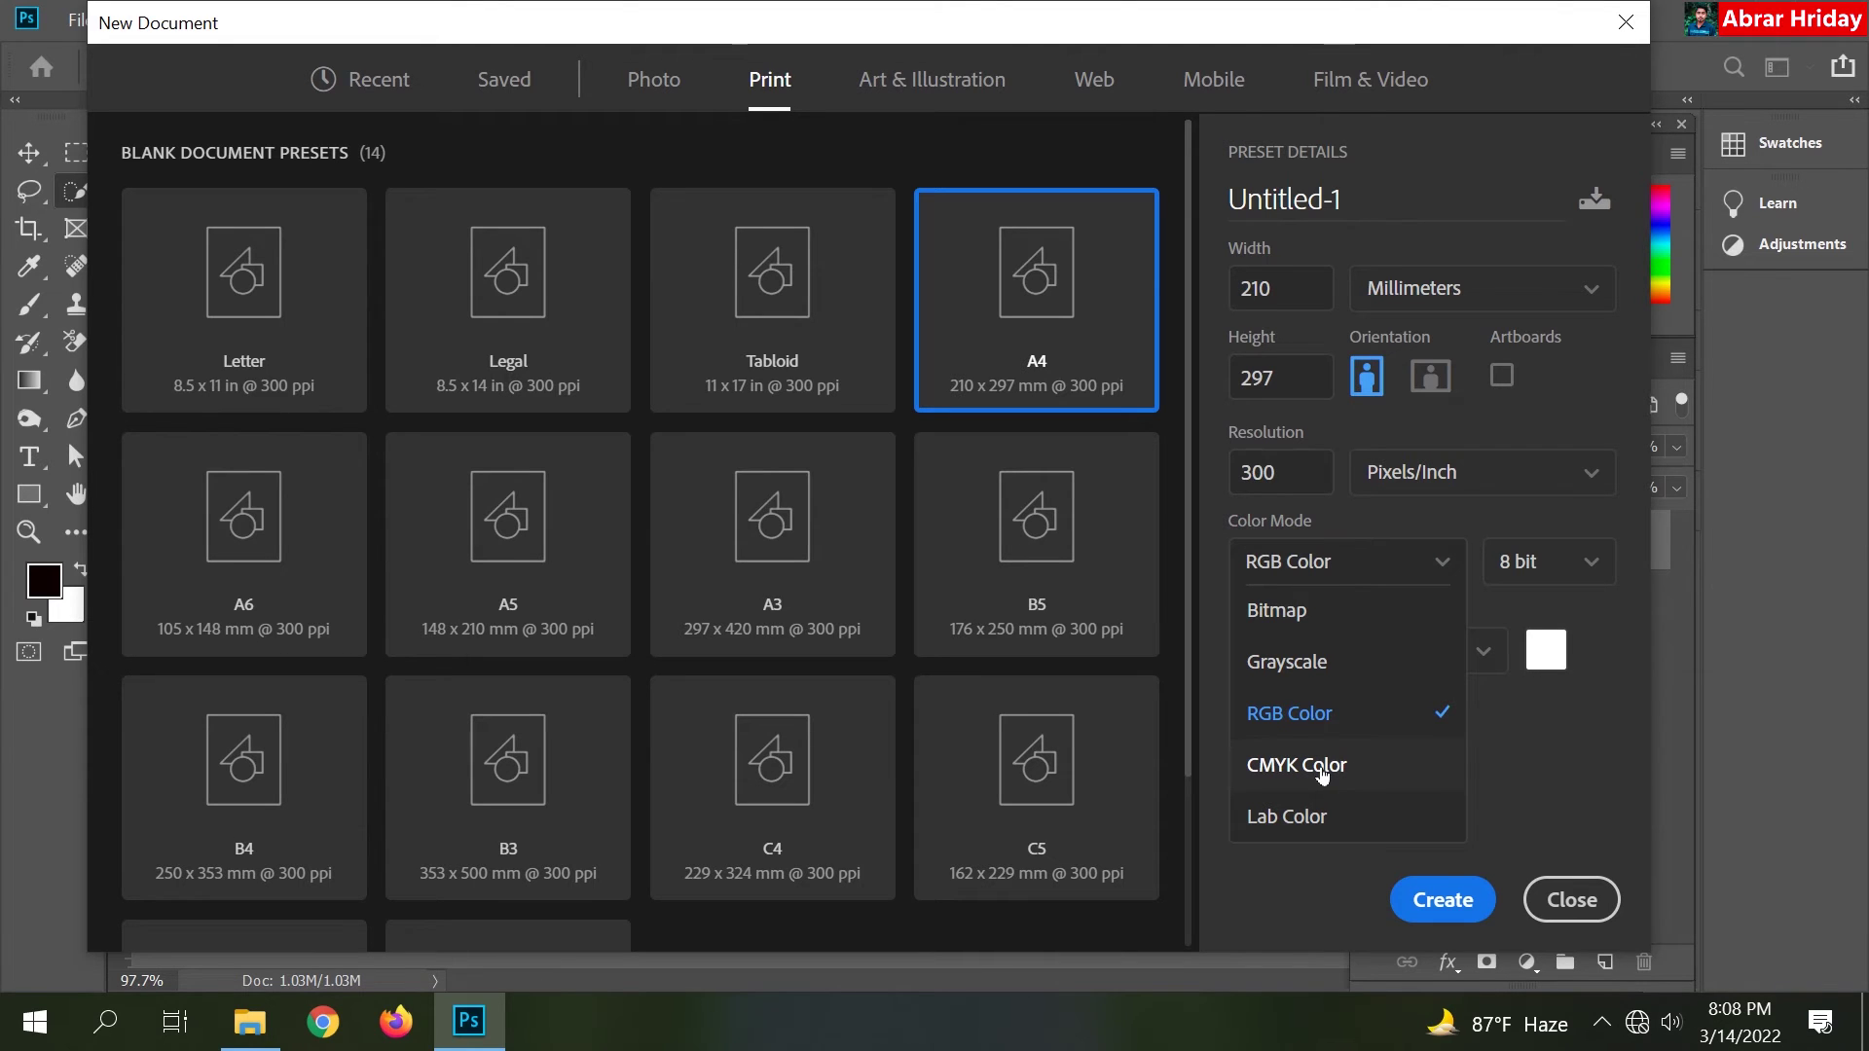
pyautogui.click(1322, 768)
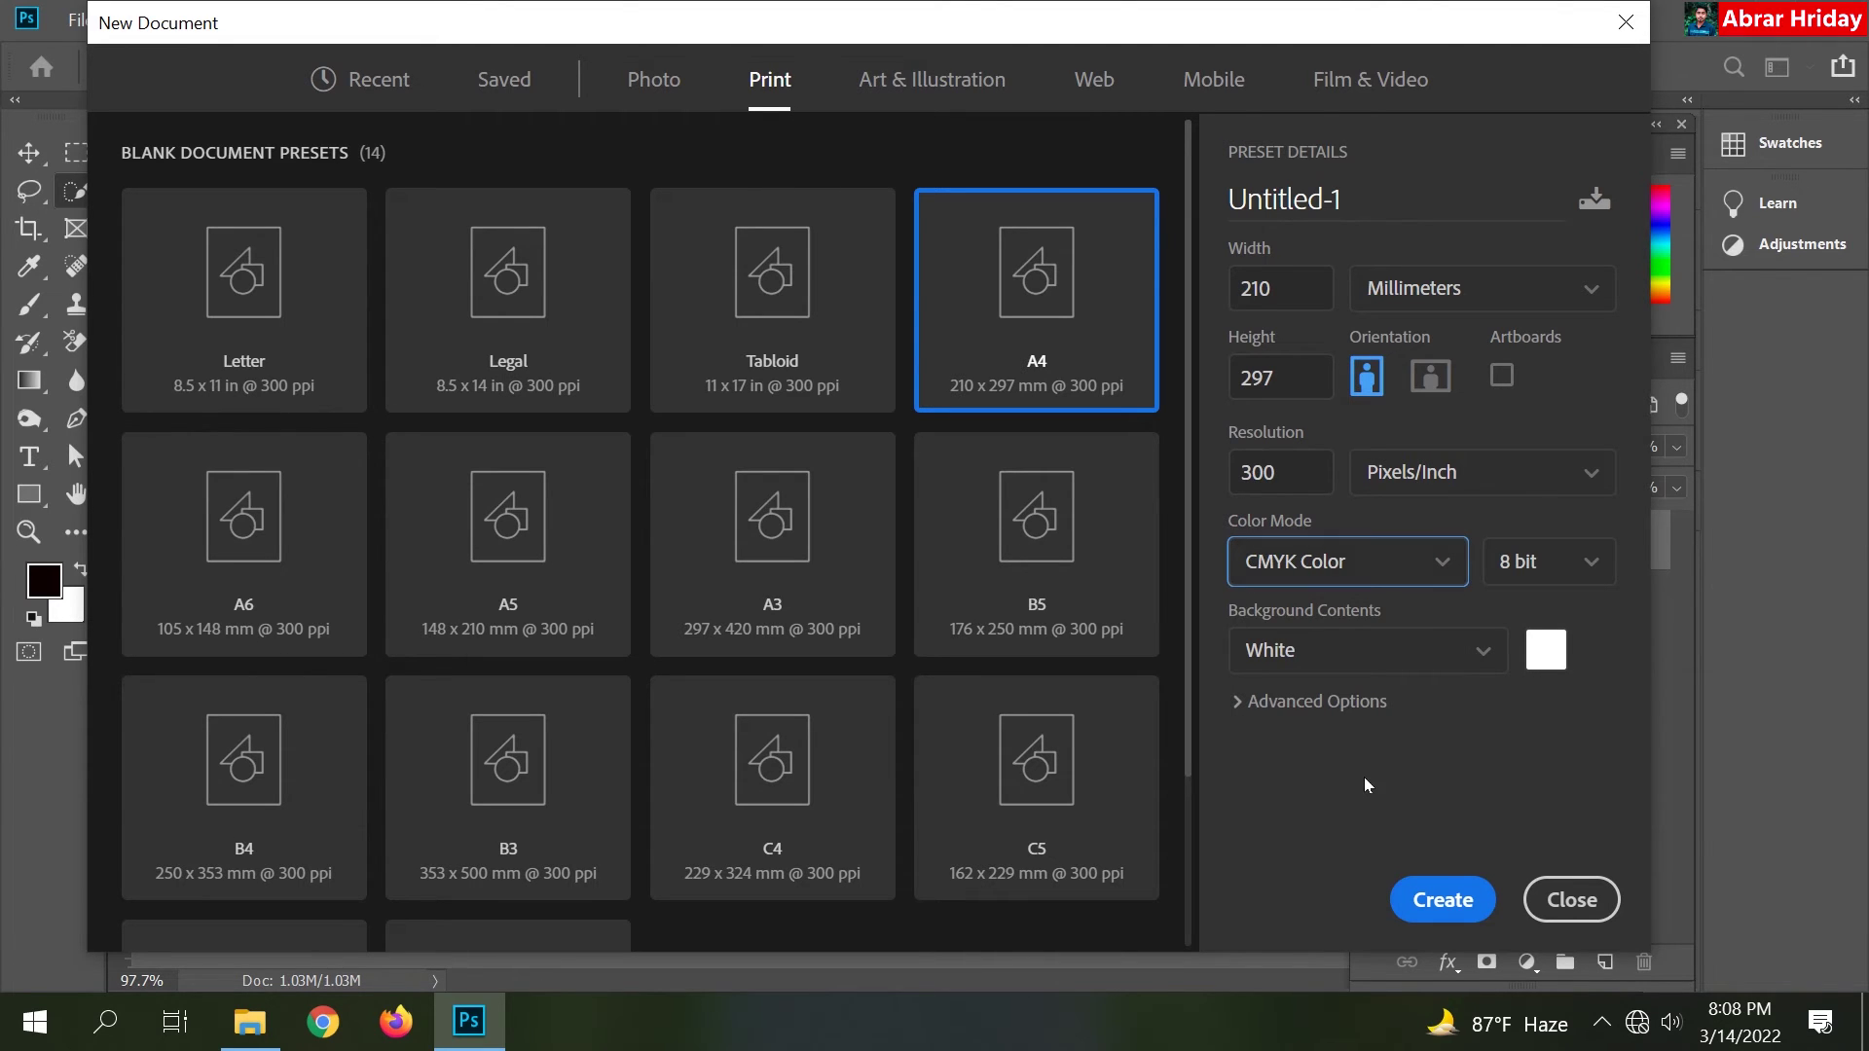
pyautogui.click(1445, 899)
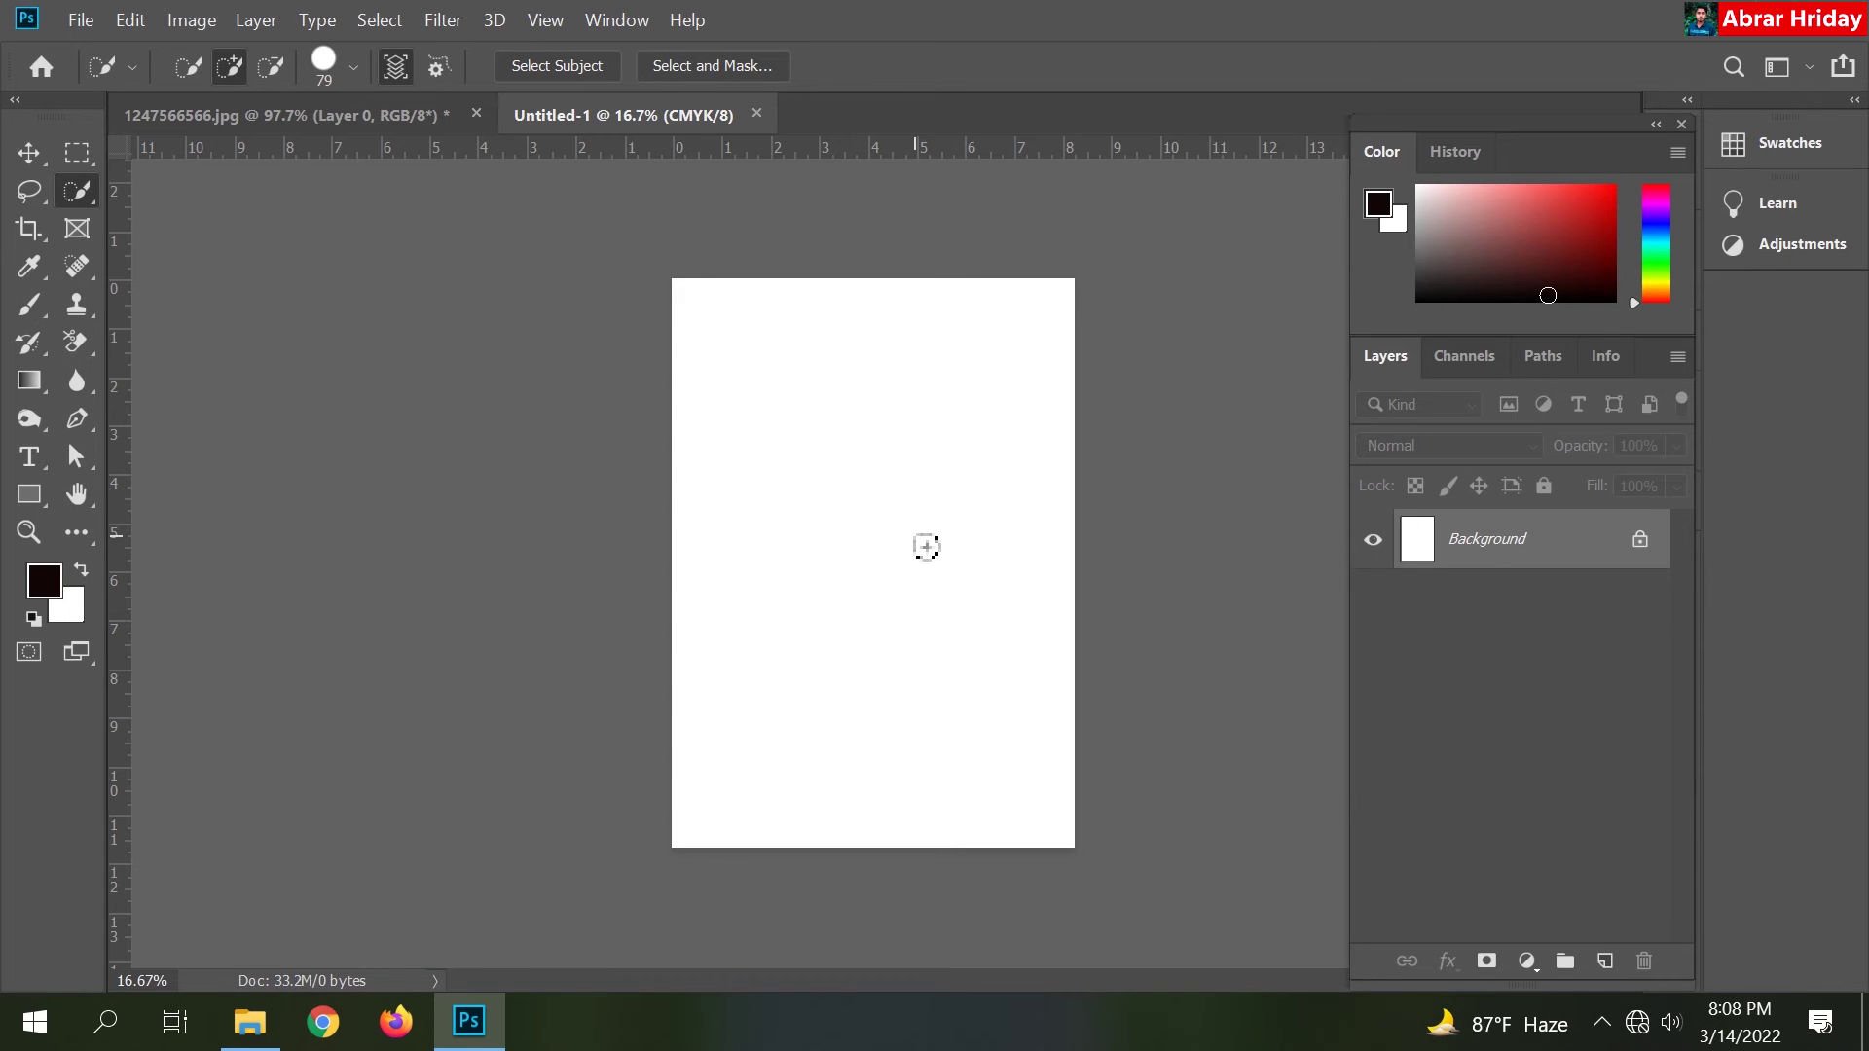
# Step: Drag the blue-backdrop portrait into Untitled-1 and move it to the top-left corner
pyautogui.press('v')
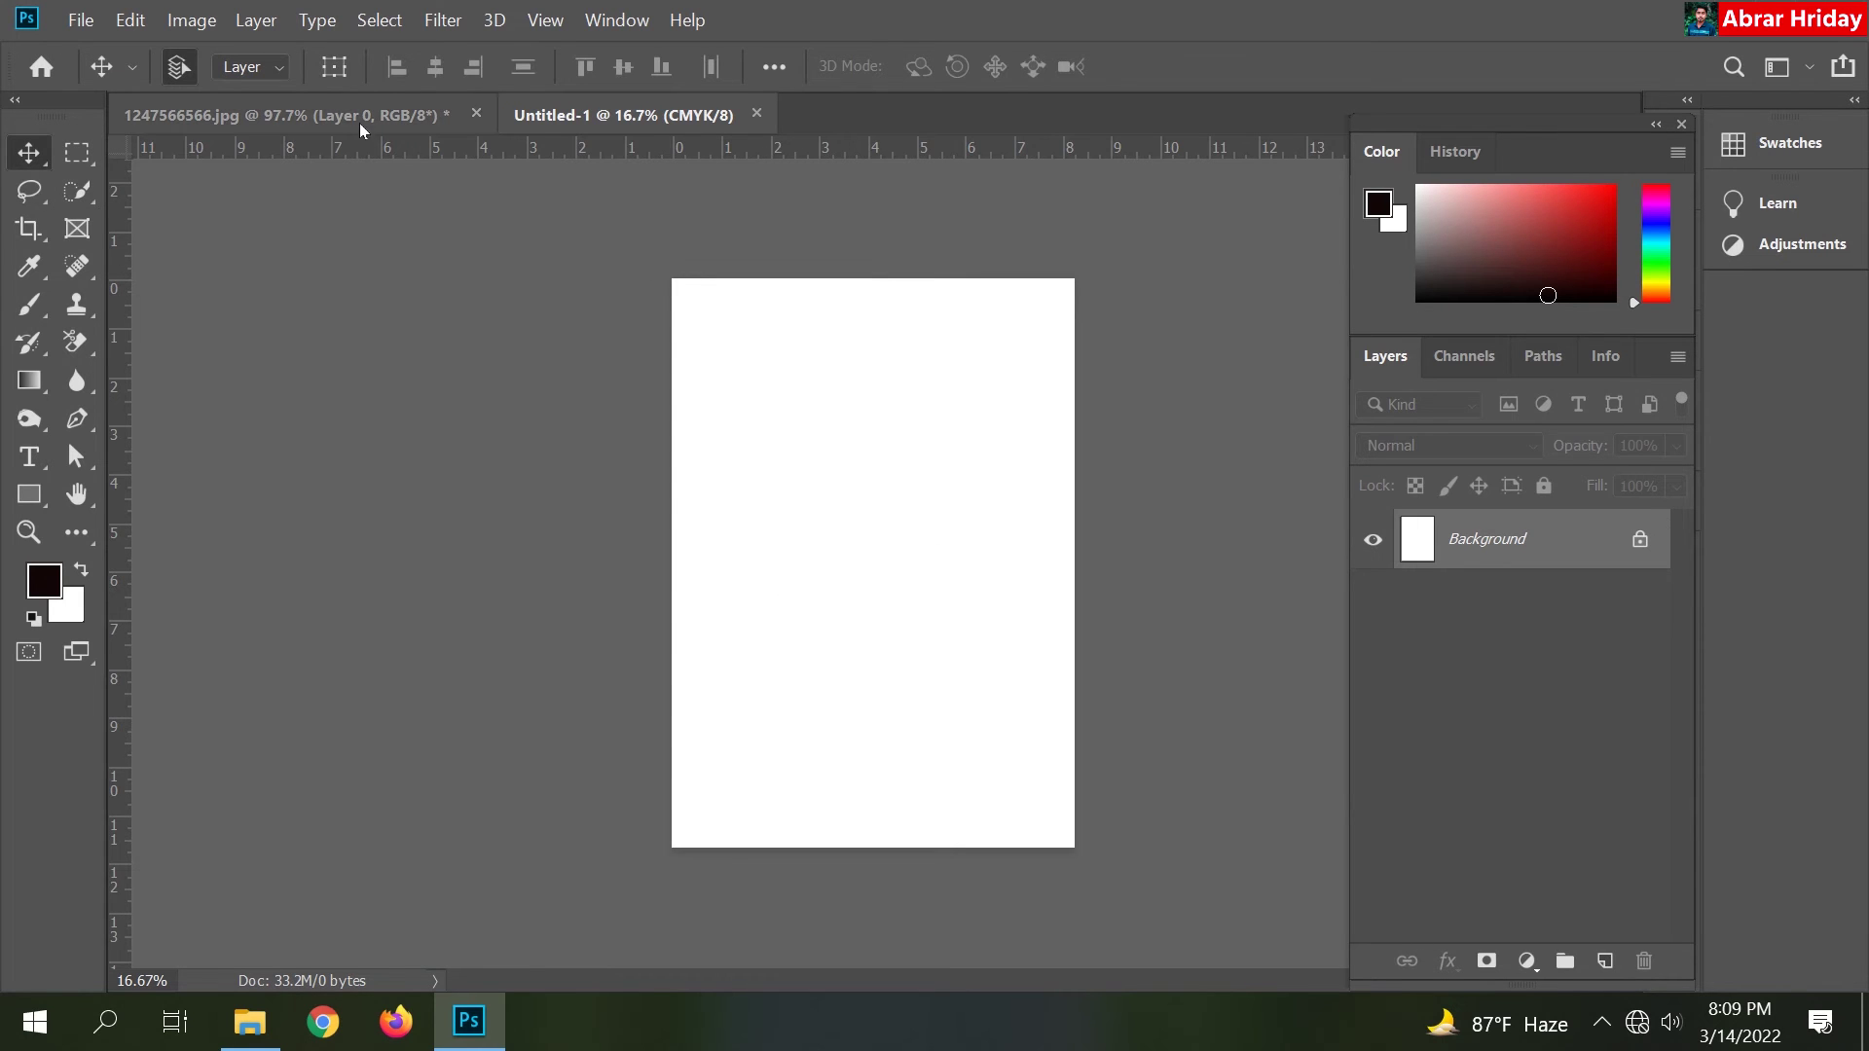
pyautogui.click(428, 115)
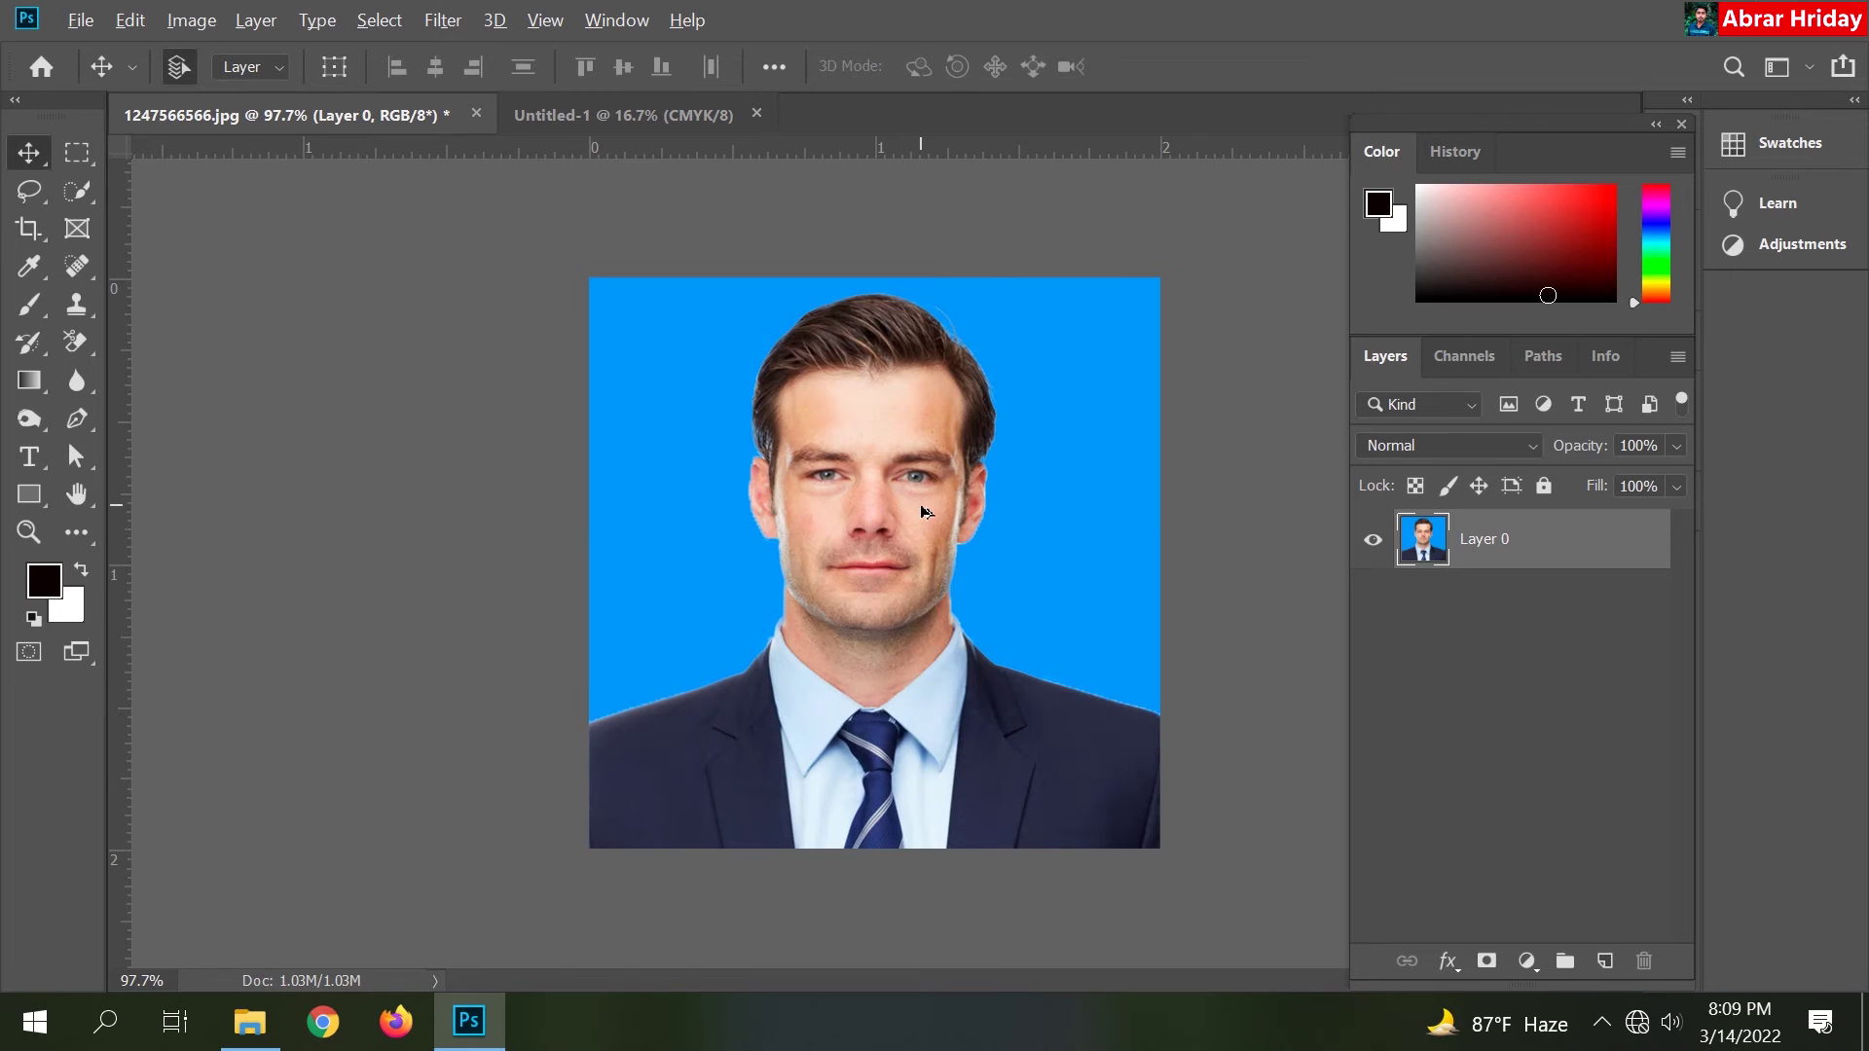
pyautogui.scroll(1, 930, 476)
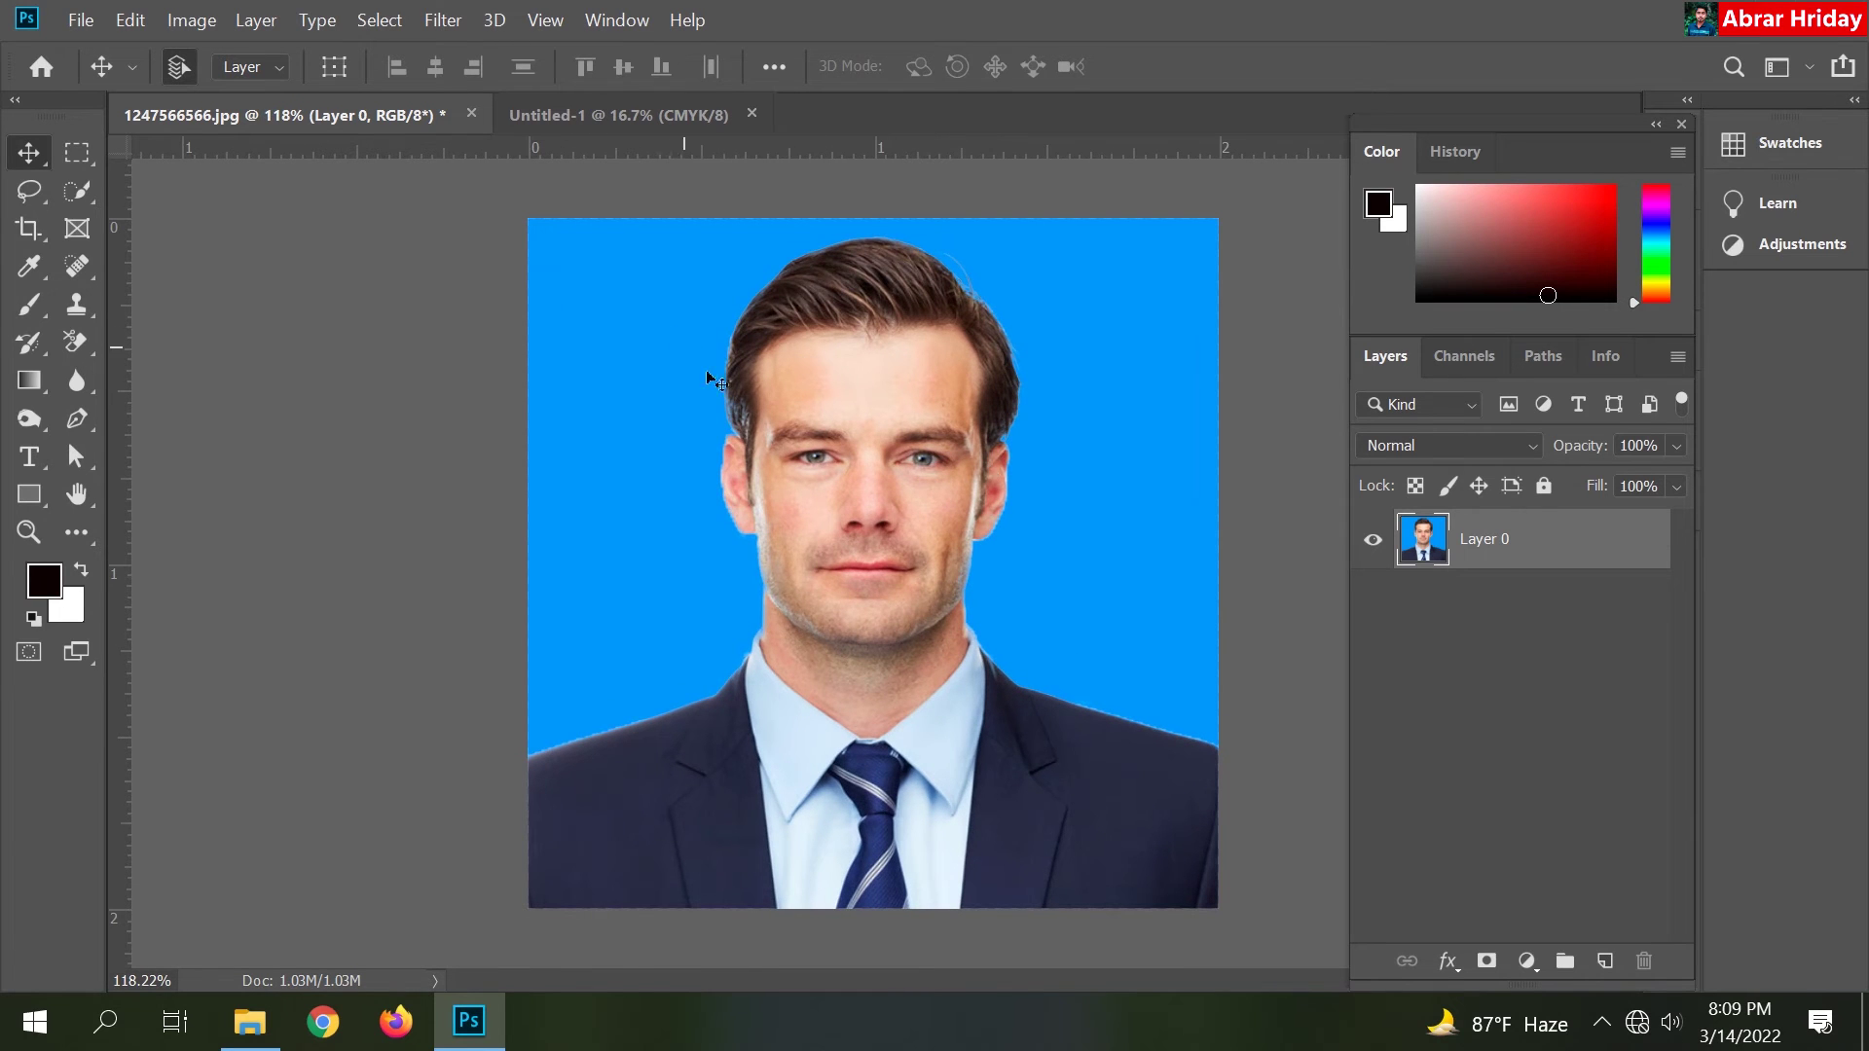
pyautogui.moveTo(715, 199); pyautogui.dragTo(762, 358)
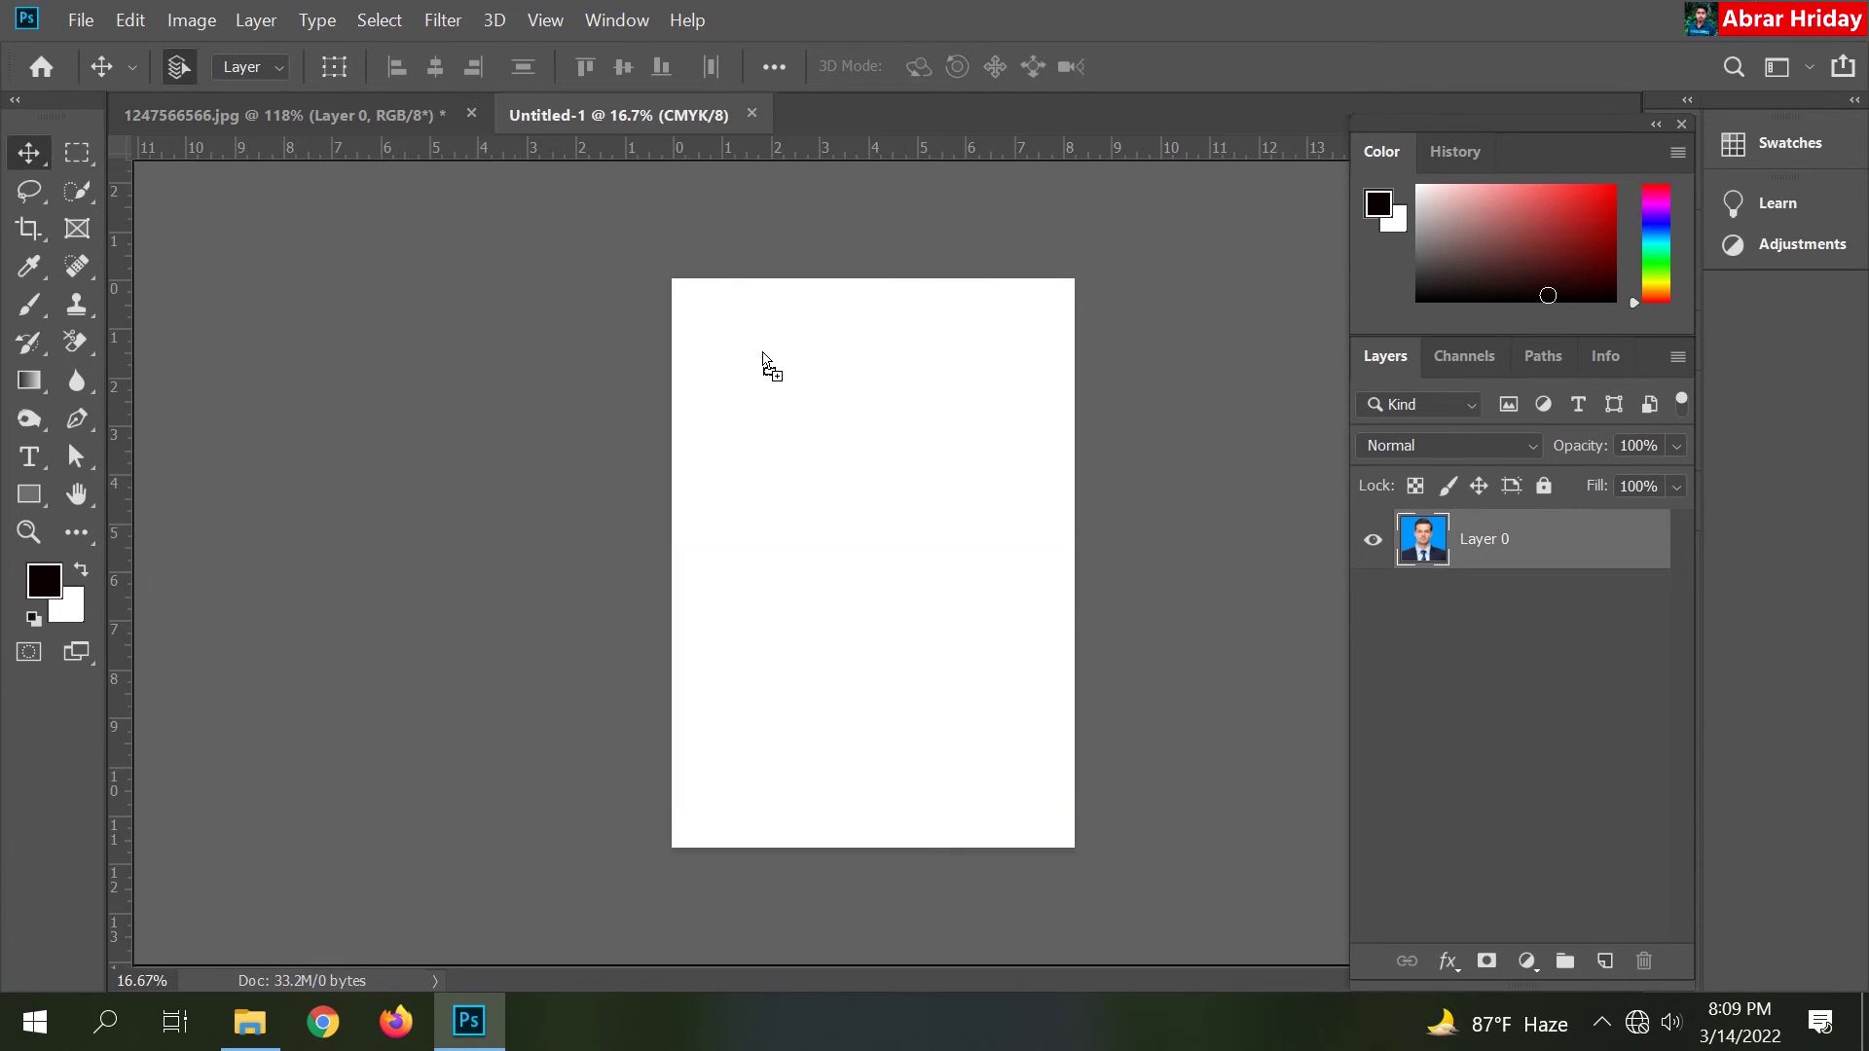
pyautogui.scroll(1, 869, 214)
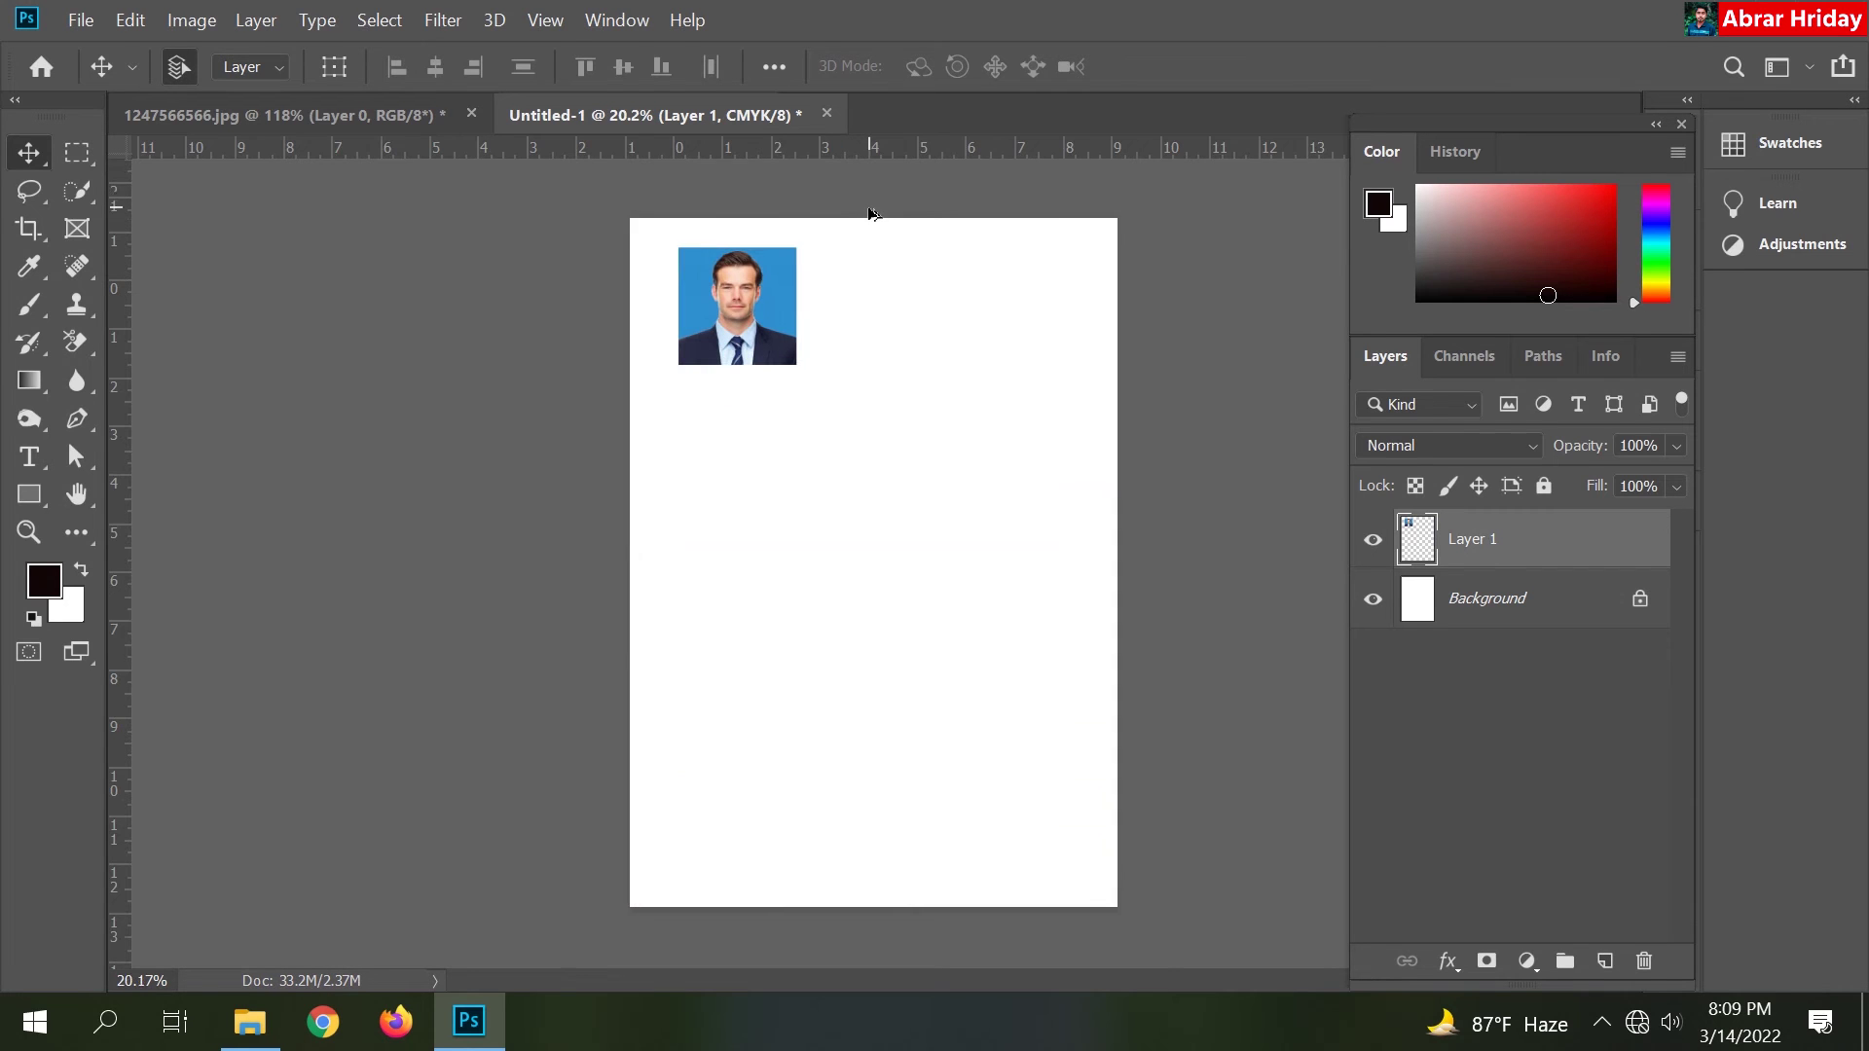
pyautogui.scroll(1, 870, 214)
pyautogui.scroll(1, 984, 301)
pyautogui.scroll(1, 984, 301)
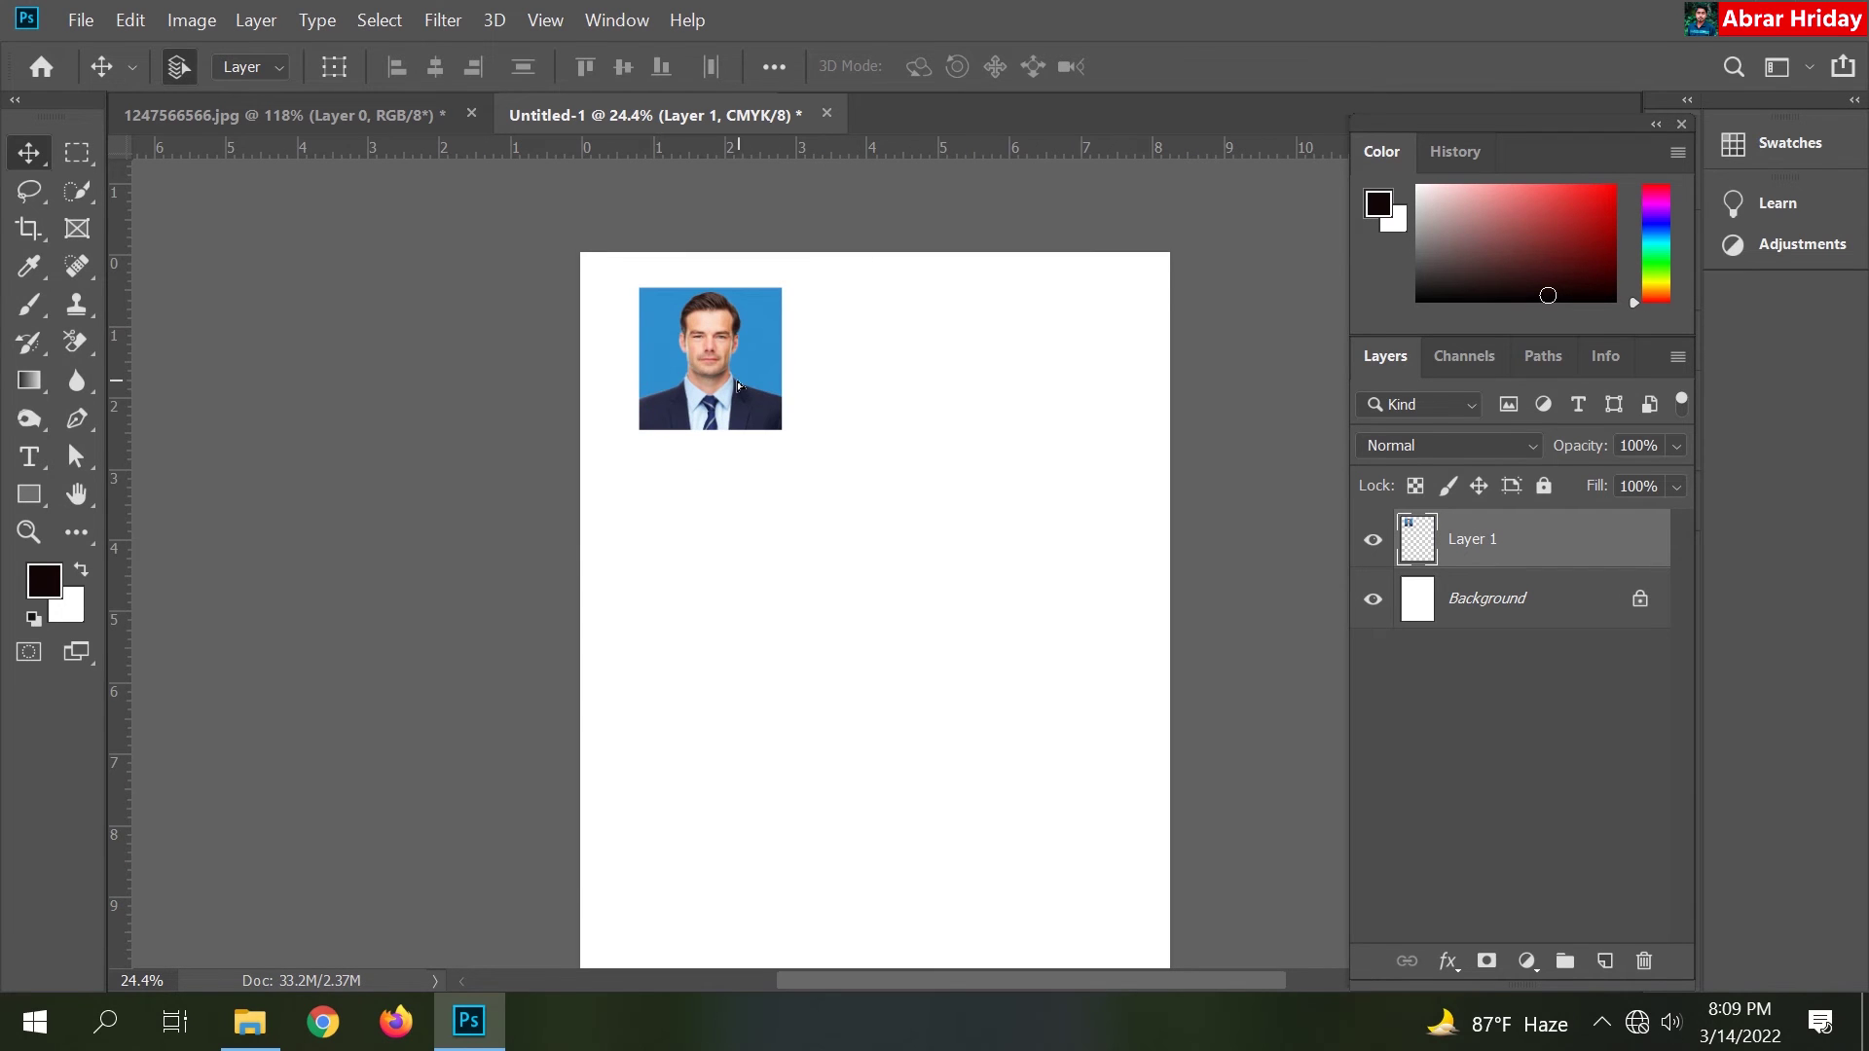
pyautogui.moveTo(737, 385); pyautogui.dragTo(695, 363)
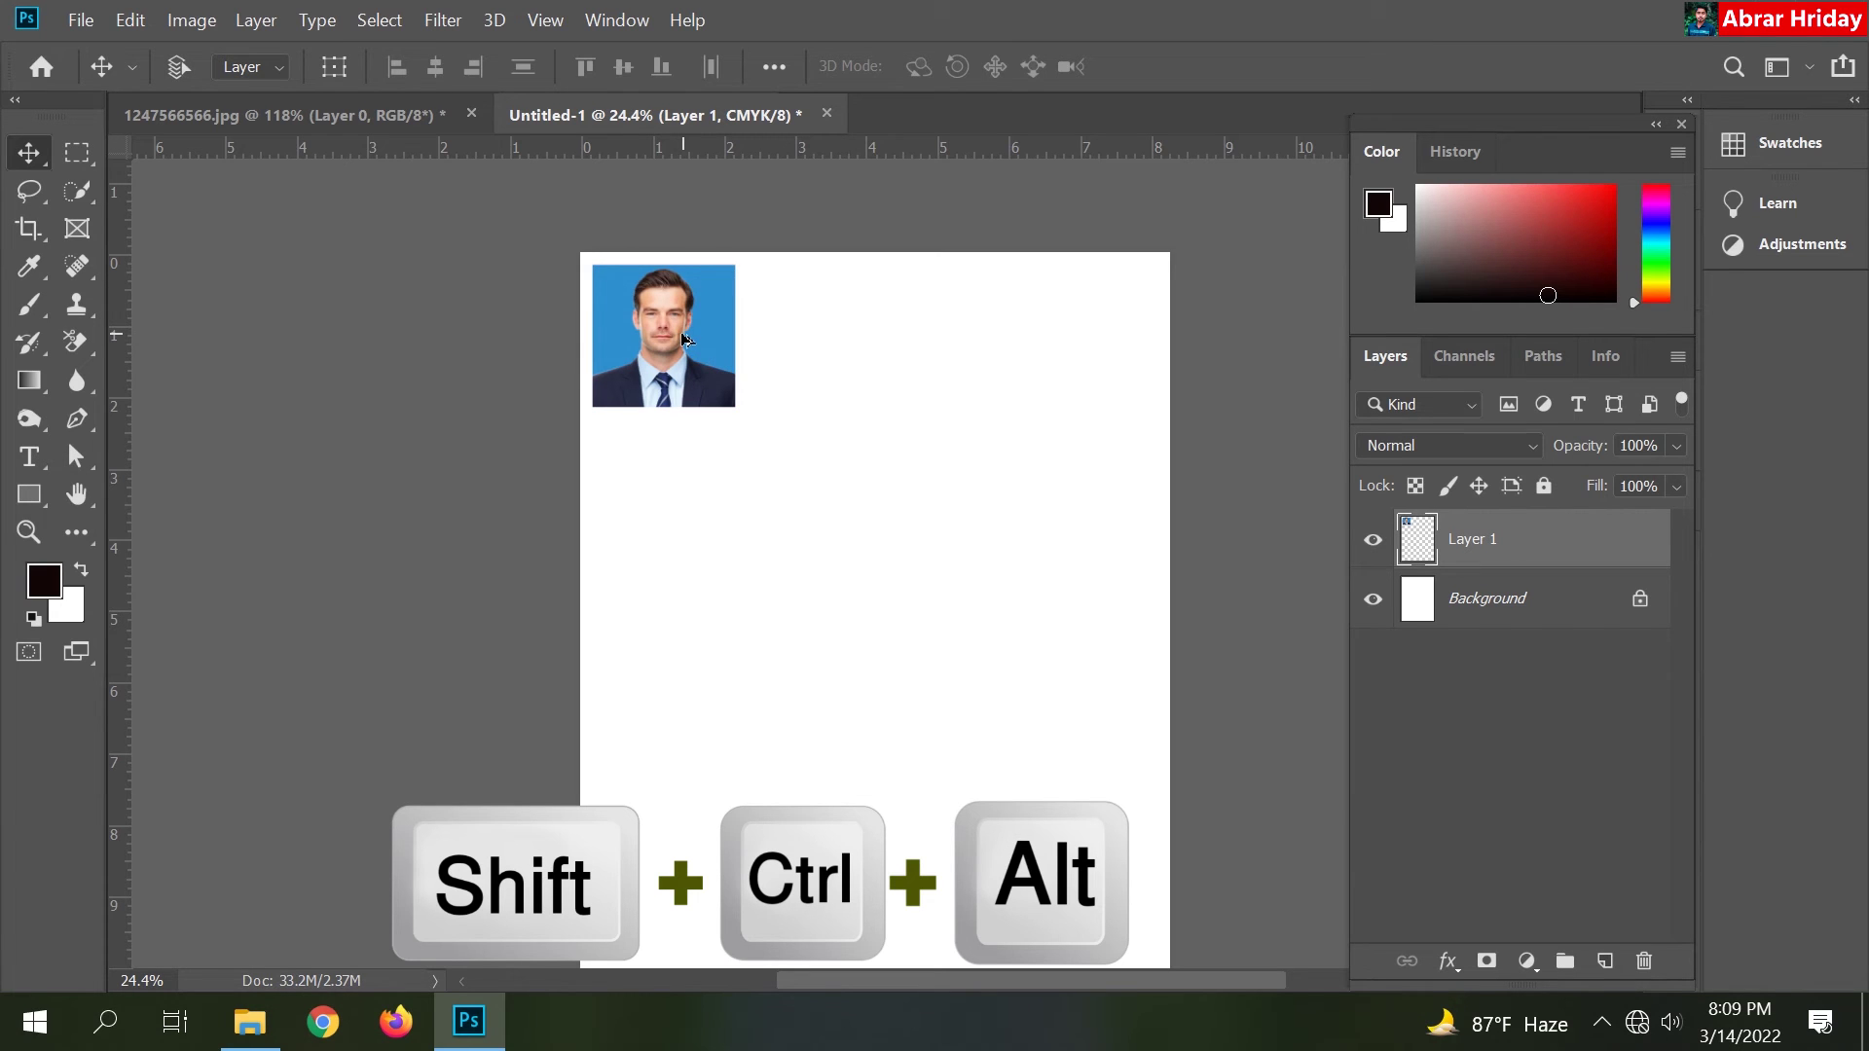
# Step: Alt-drag the portrait right twice to make a first row of three photos
pyautogui.moveTo(684, 338); pyautogui.dragTo(839, 350)
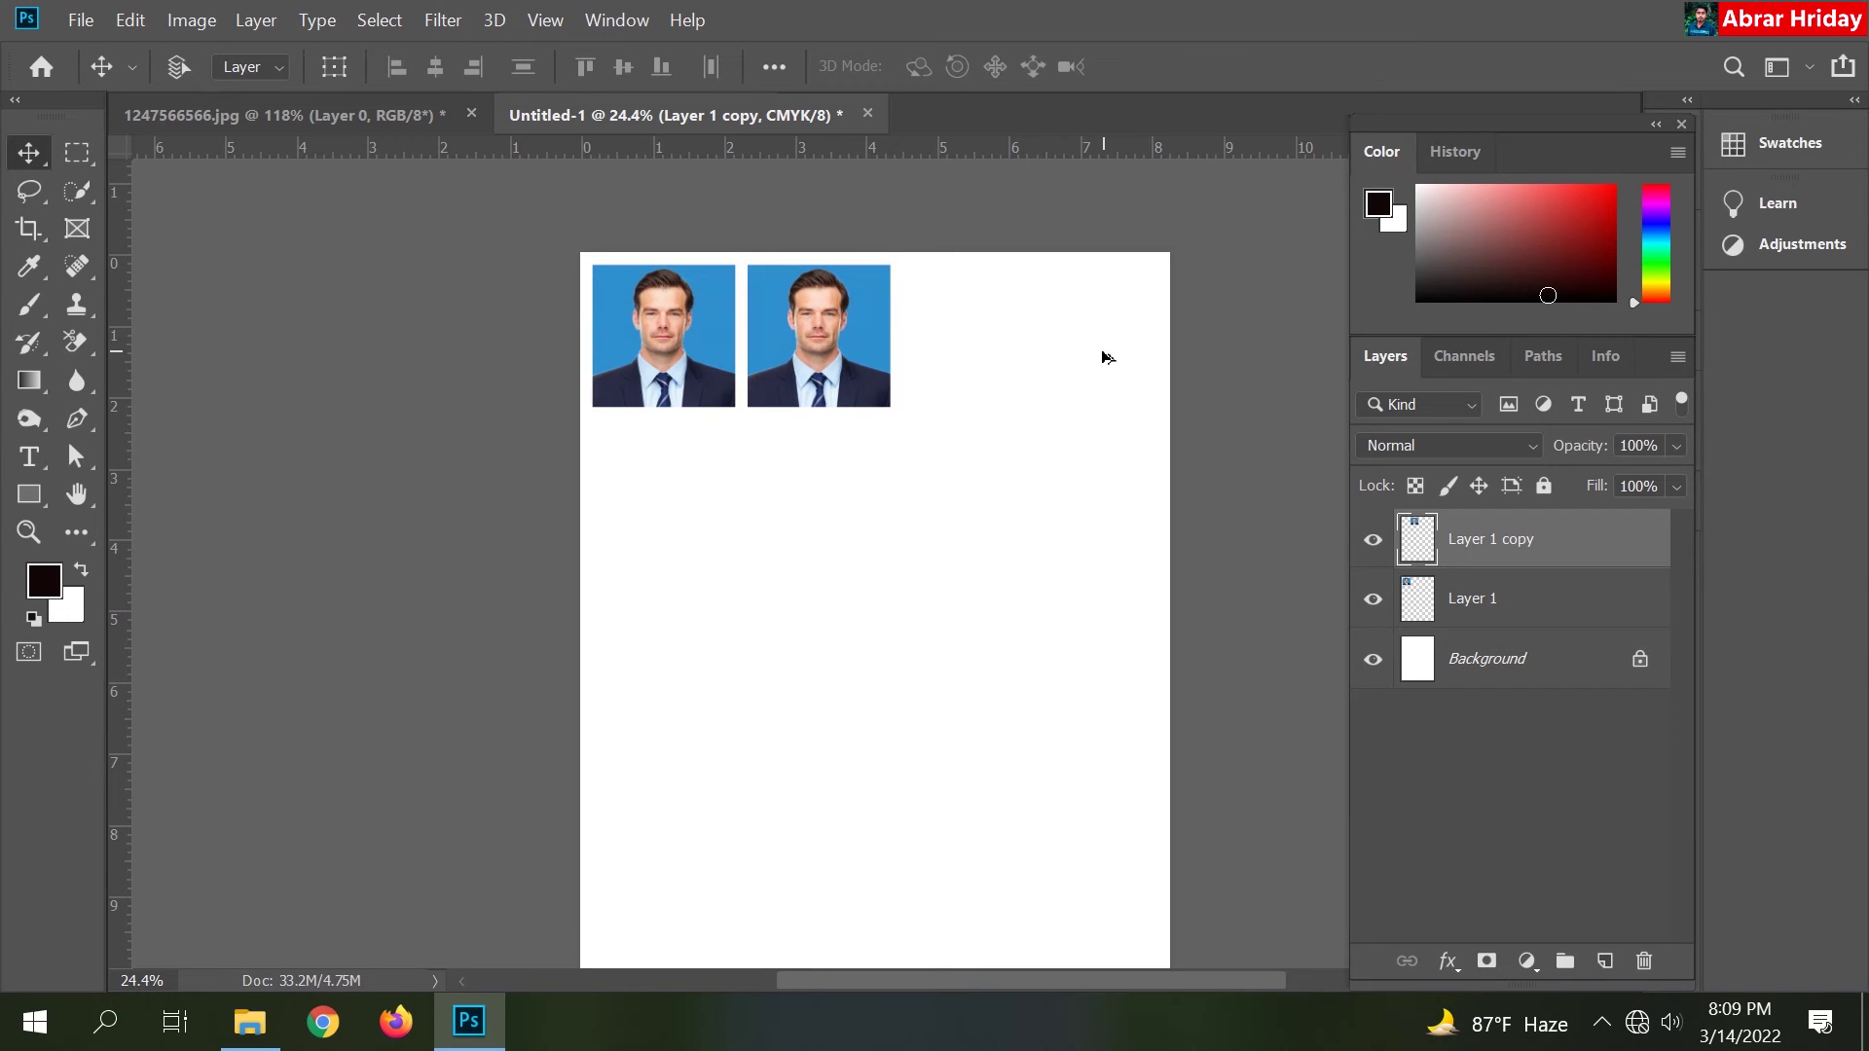
pyautogui.press('ctrl')
pyautogui.hotkey('shift', 'ctrl', 'alt')
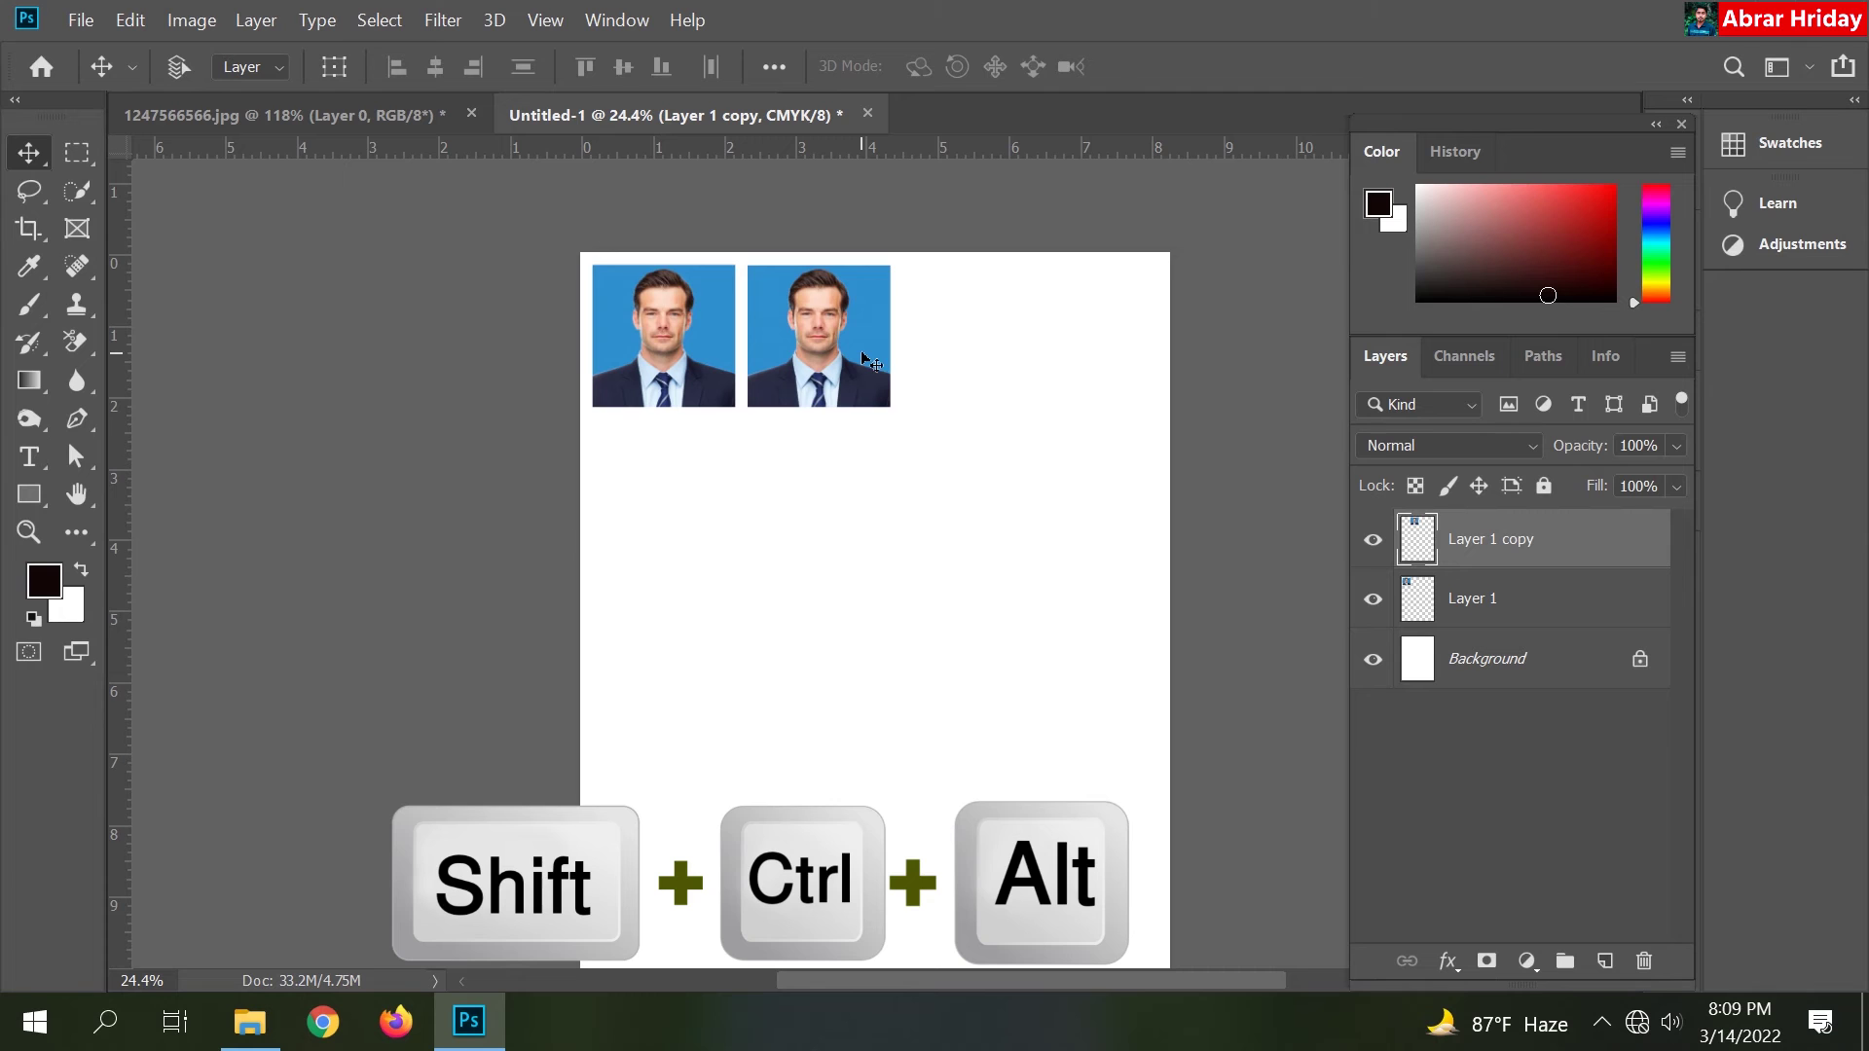
pyautogui.moveTo(862, 357); pyautogui.dragTo(1024, 362)
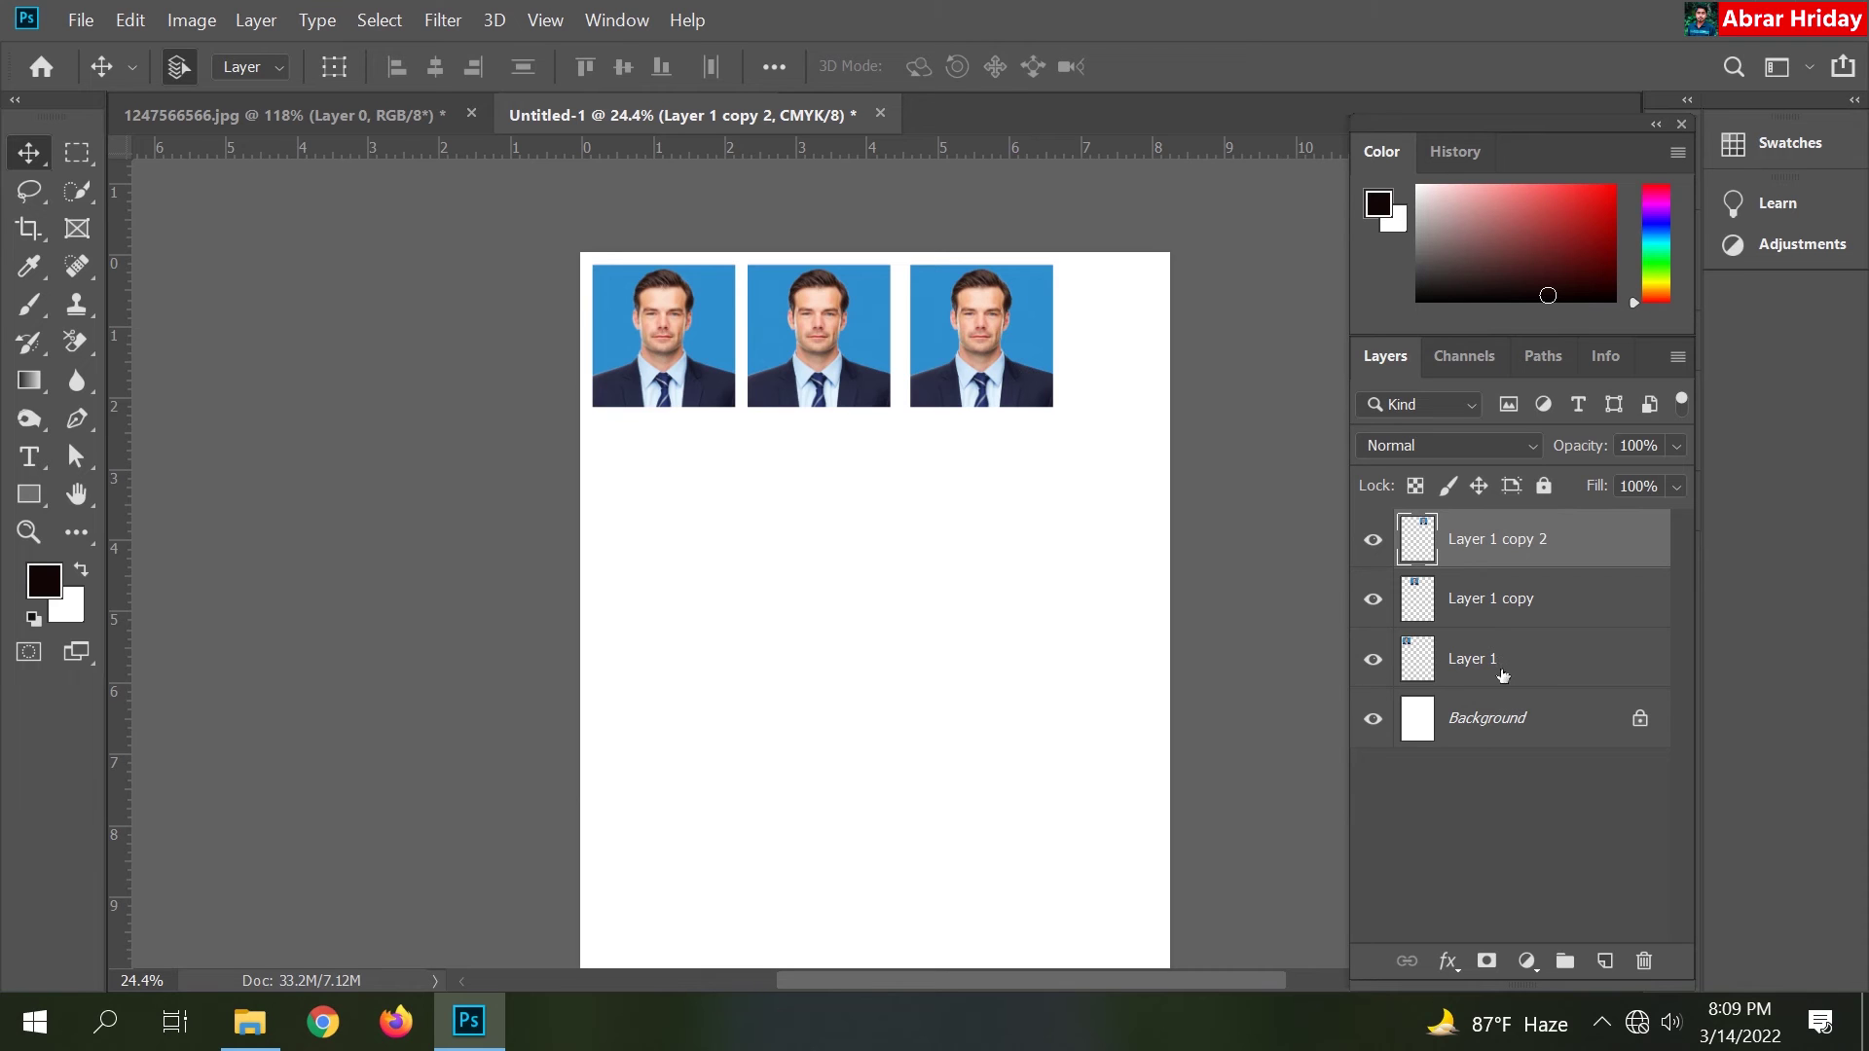
# Step: Select the three row layers and Alt-drag copies downward to build further rows
pyautogui.keyDown('shift'); pyautogui.click(1476, 672); pyautogui.keyUp('shift')
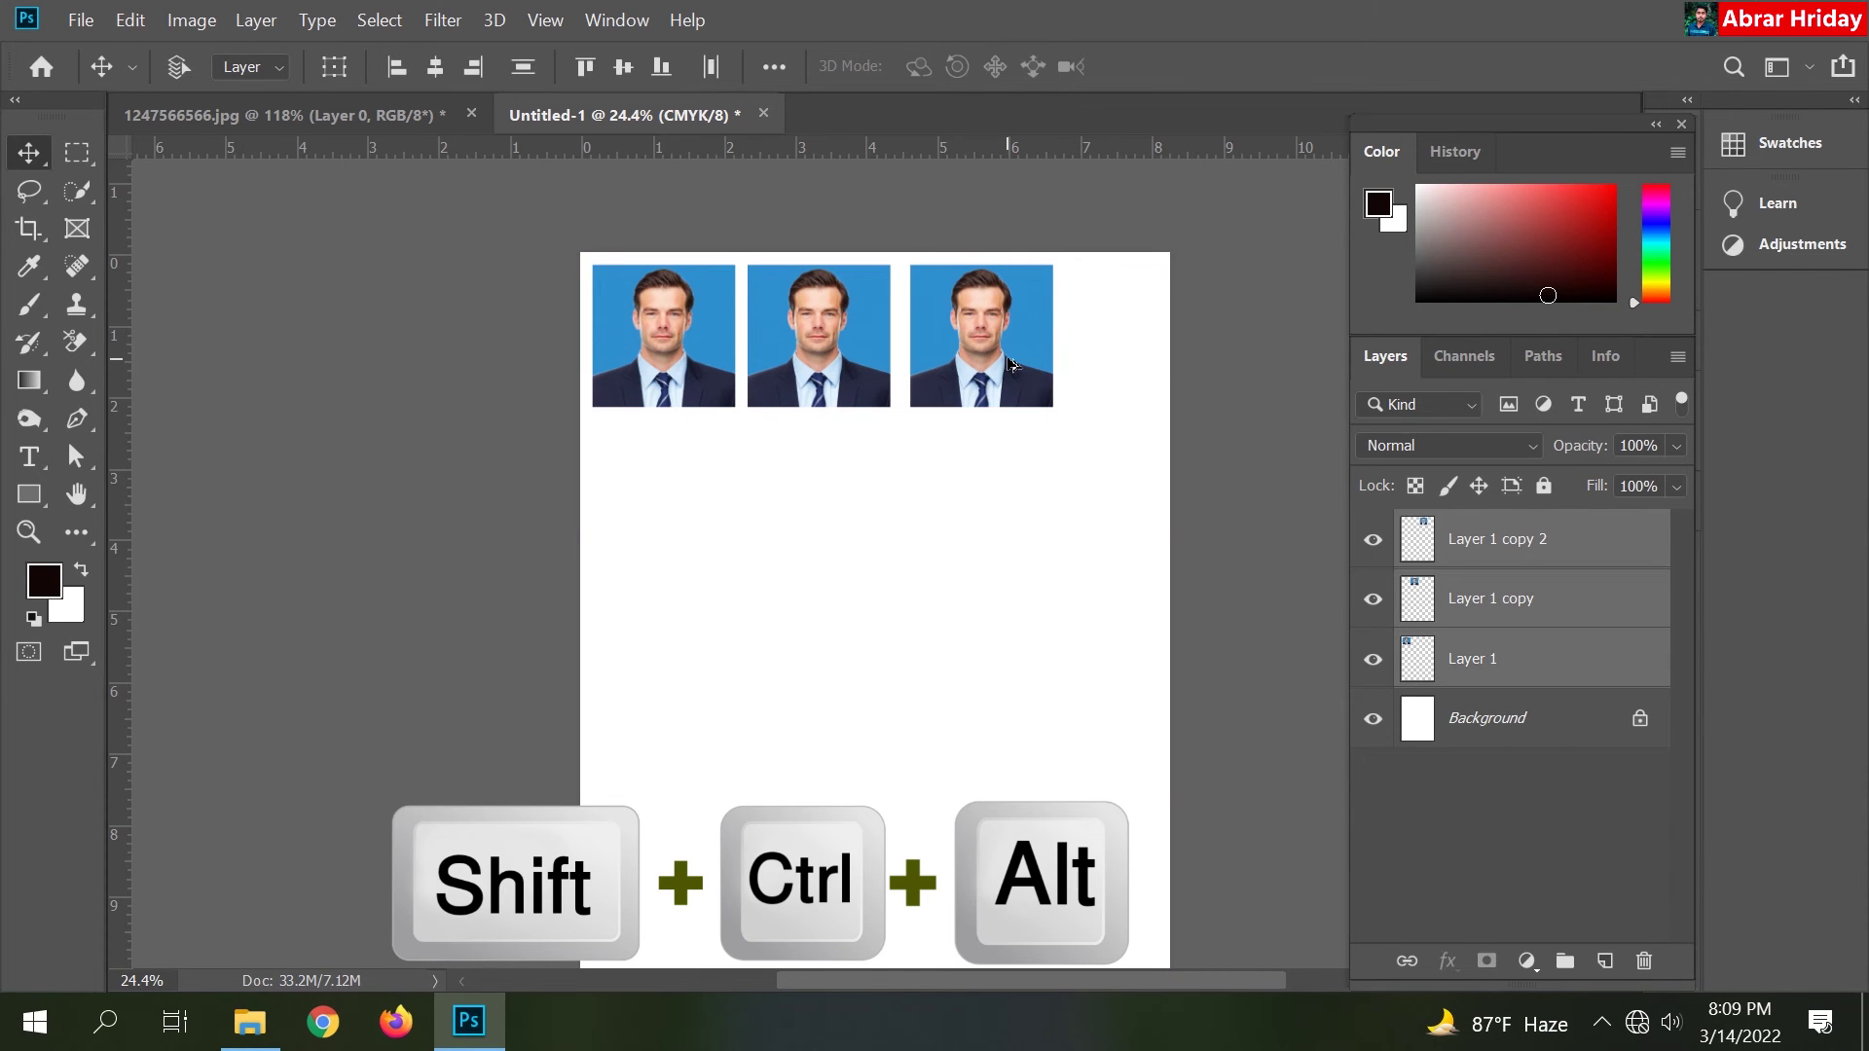
pyautogui.moveTo(1009, 365)
pyautogui.mouseDown()
pyautogui.moveTo(995, 671)
pyautogui.moveTo(1010, 805)
pyautogui.mouseUp()
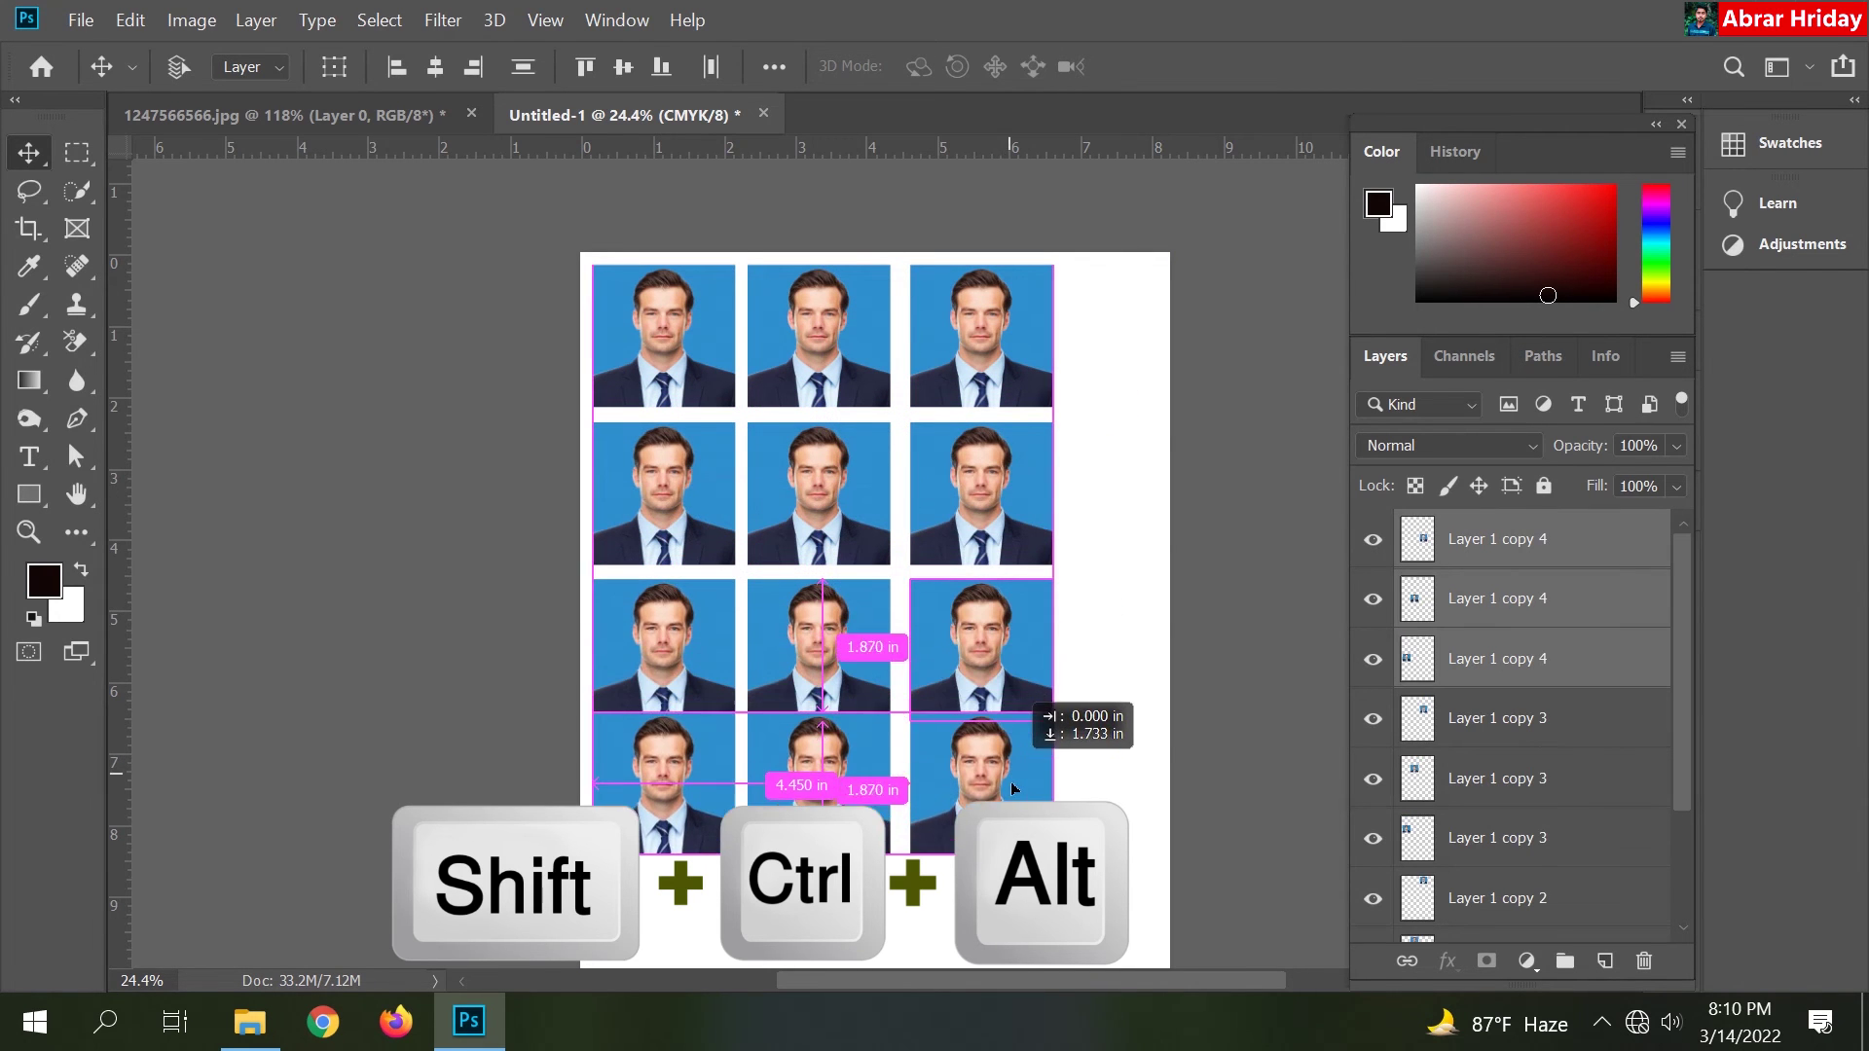
pyautogui.scroll(-3, 1027, 672)
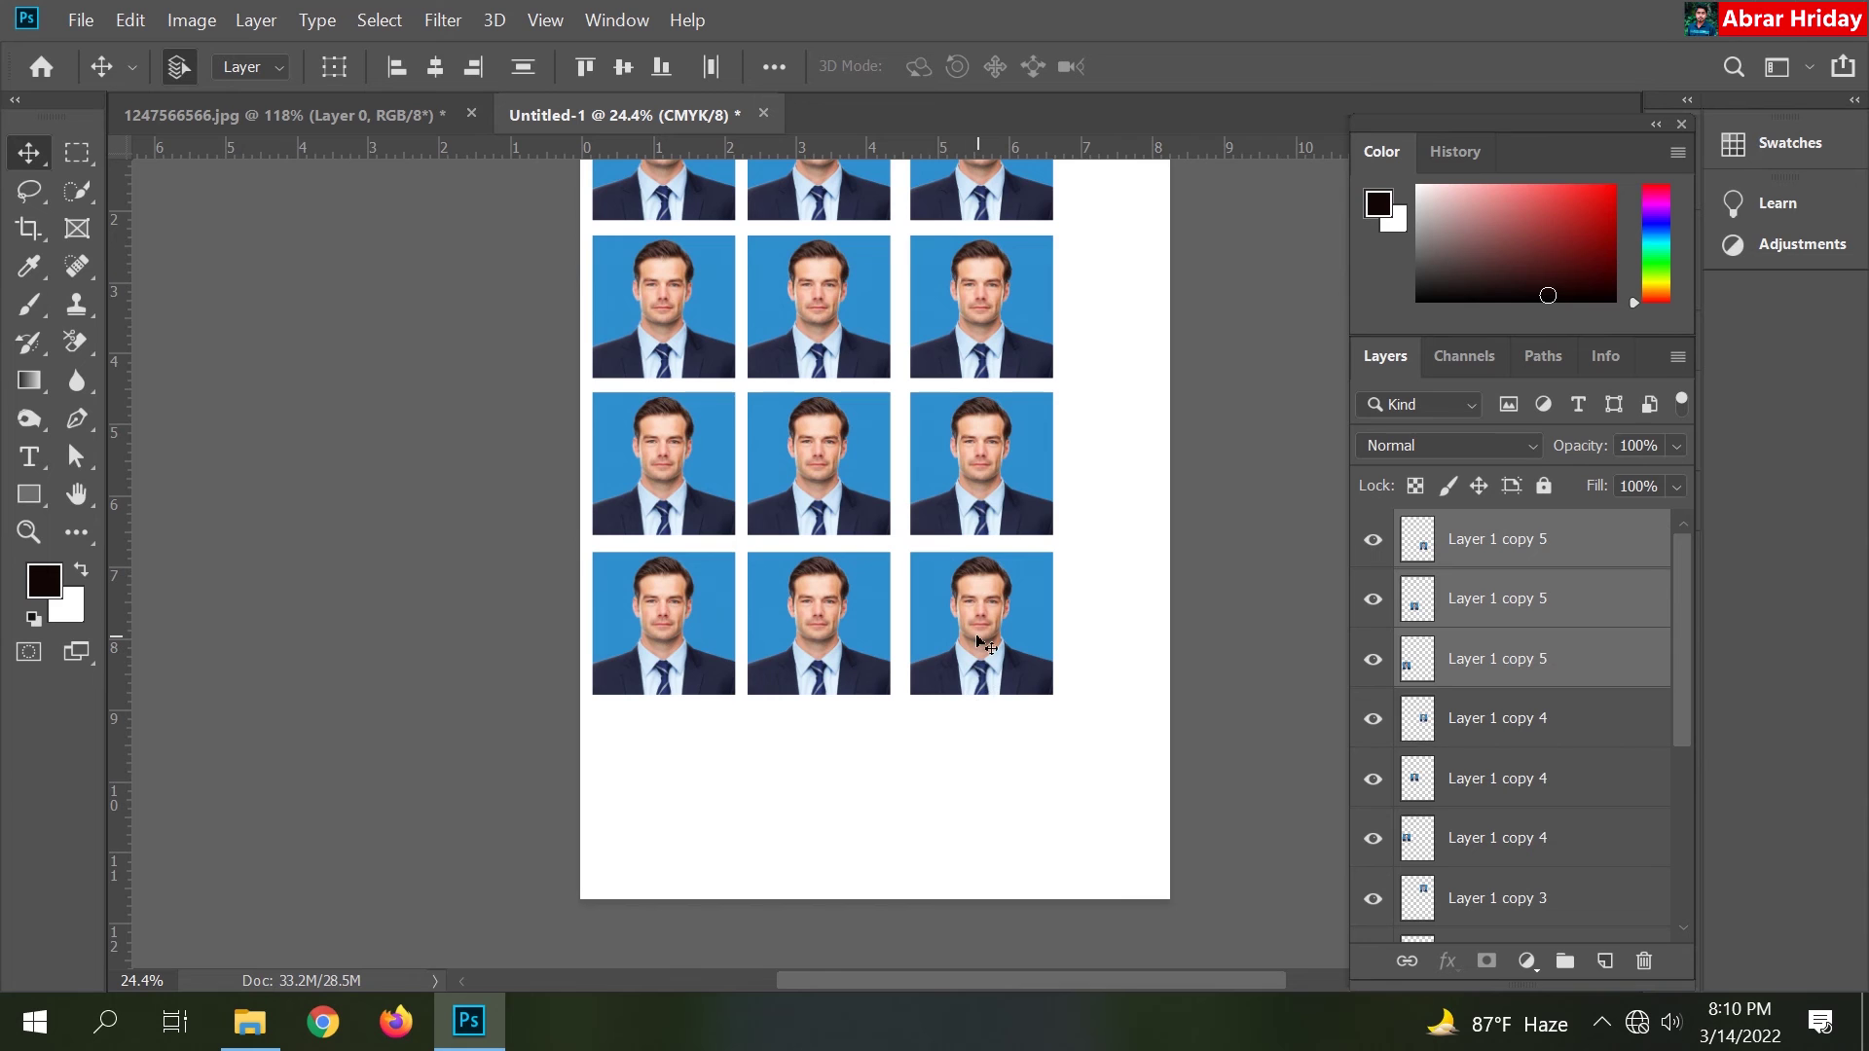
pyautogui.moveTo(976, 640); pyautogui.dragTo(1001, 785)
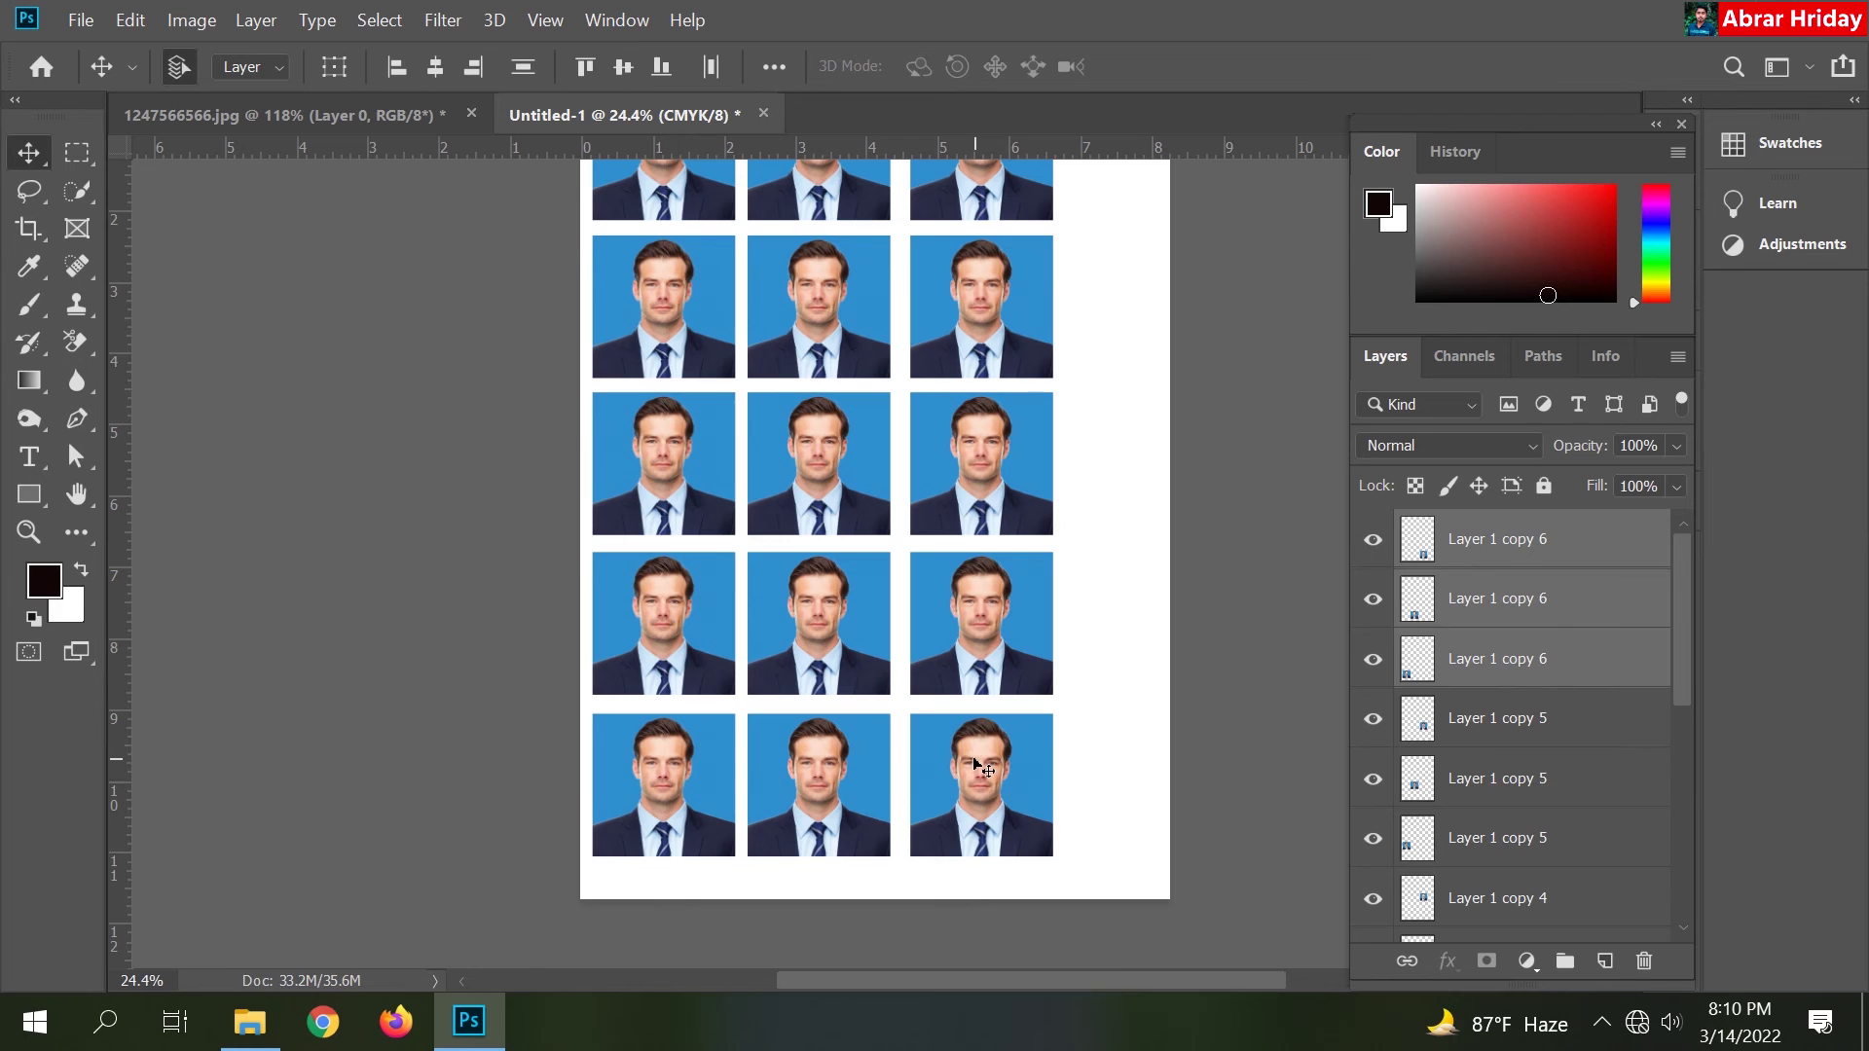
# Step: Free-transform the bottom row to 84.5% scale, centred under the rows above
pyautogui.hotkey('ctrl', 't')
pyautogui.press('ctrl')
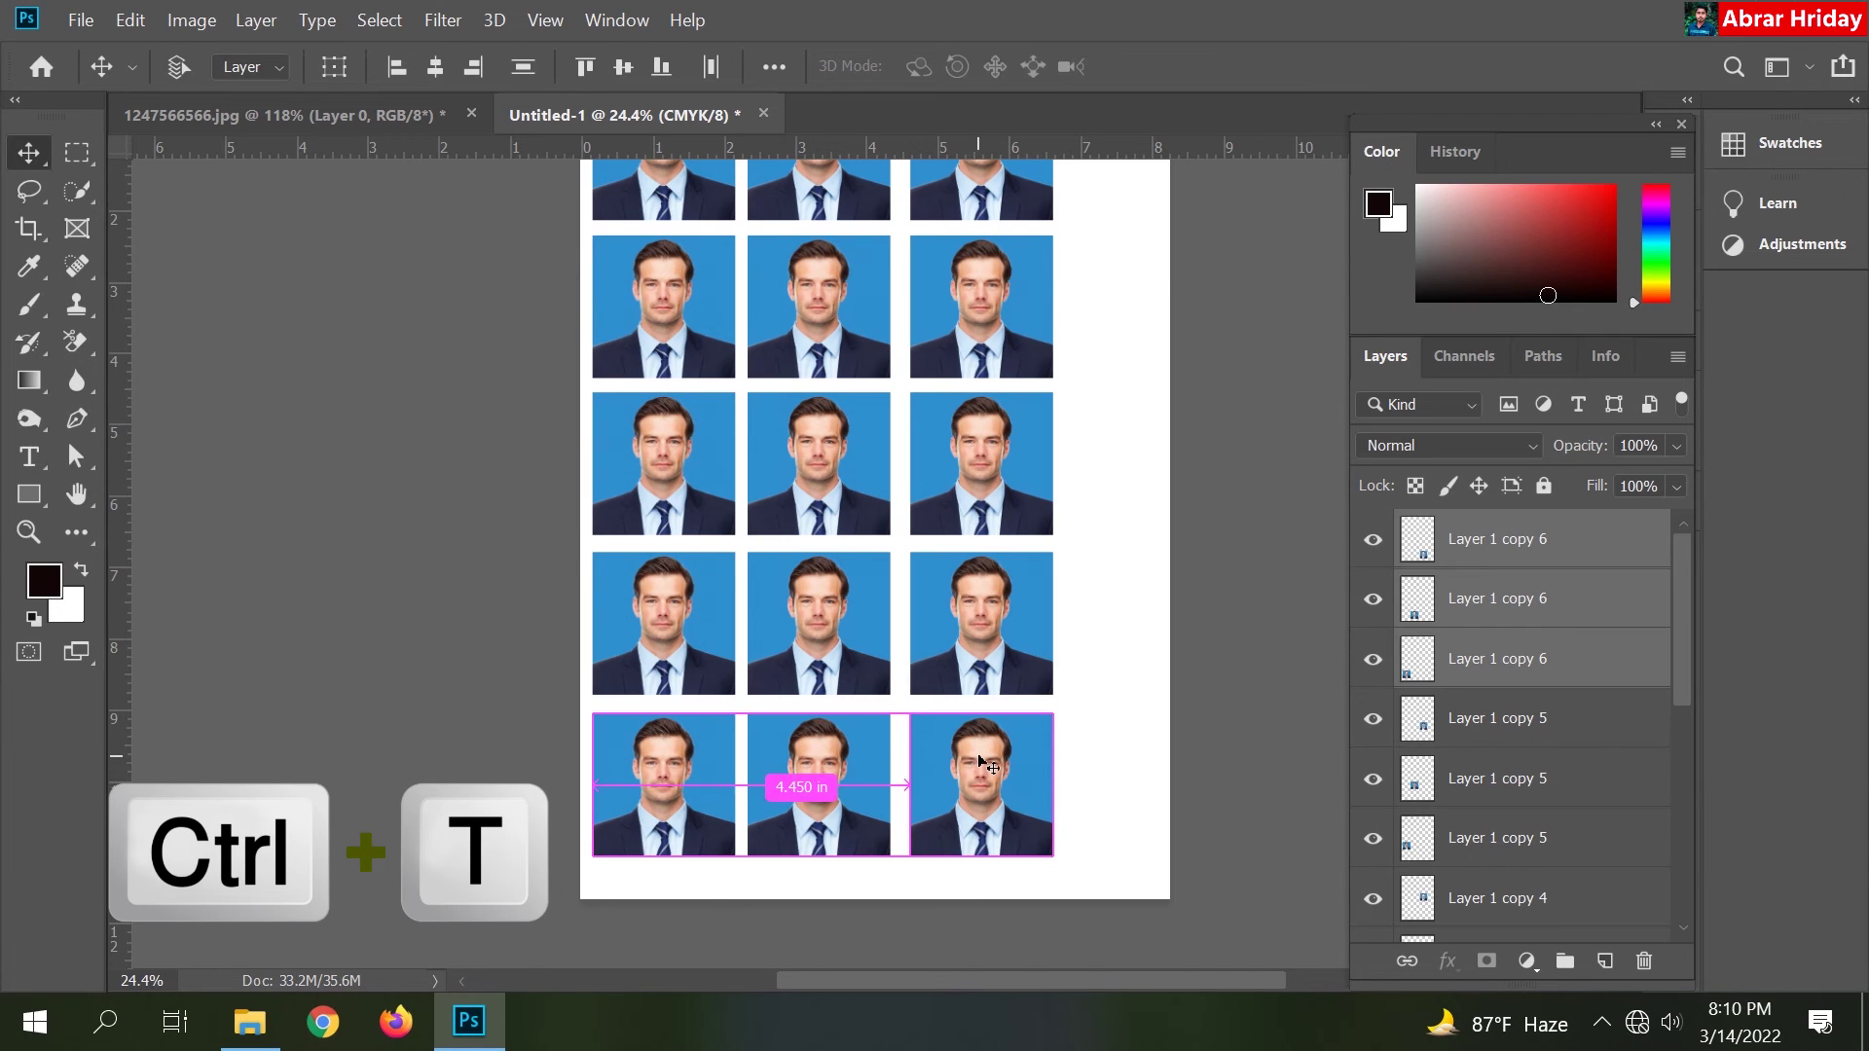
pyautogui.hotkey('ctrl', 't')
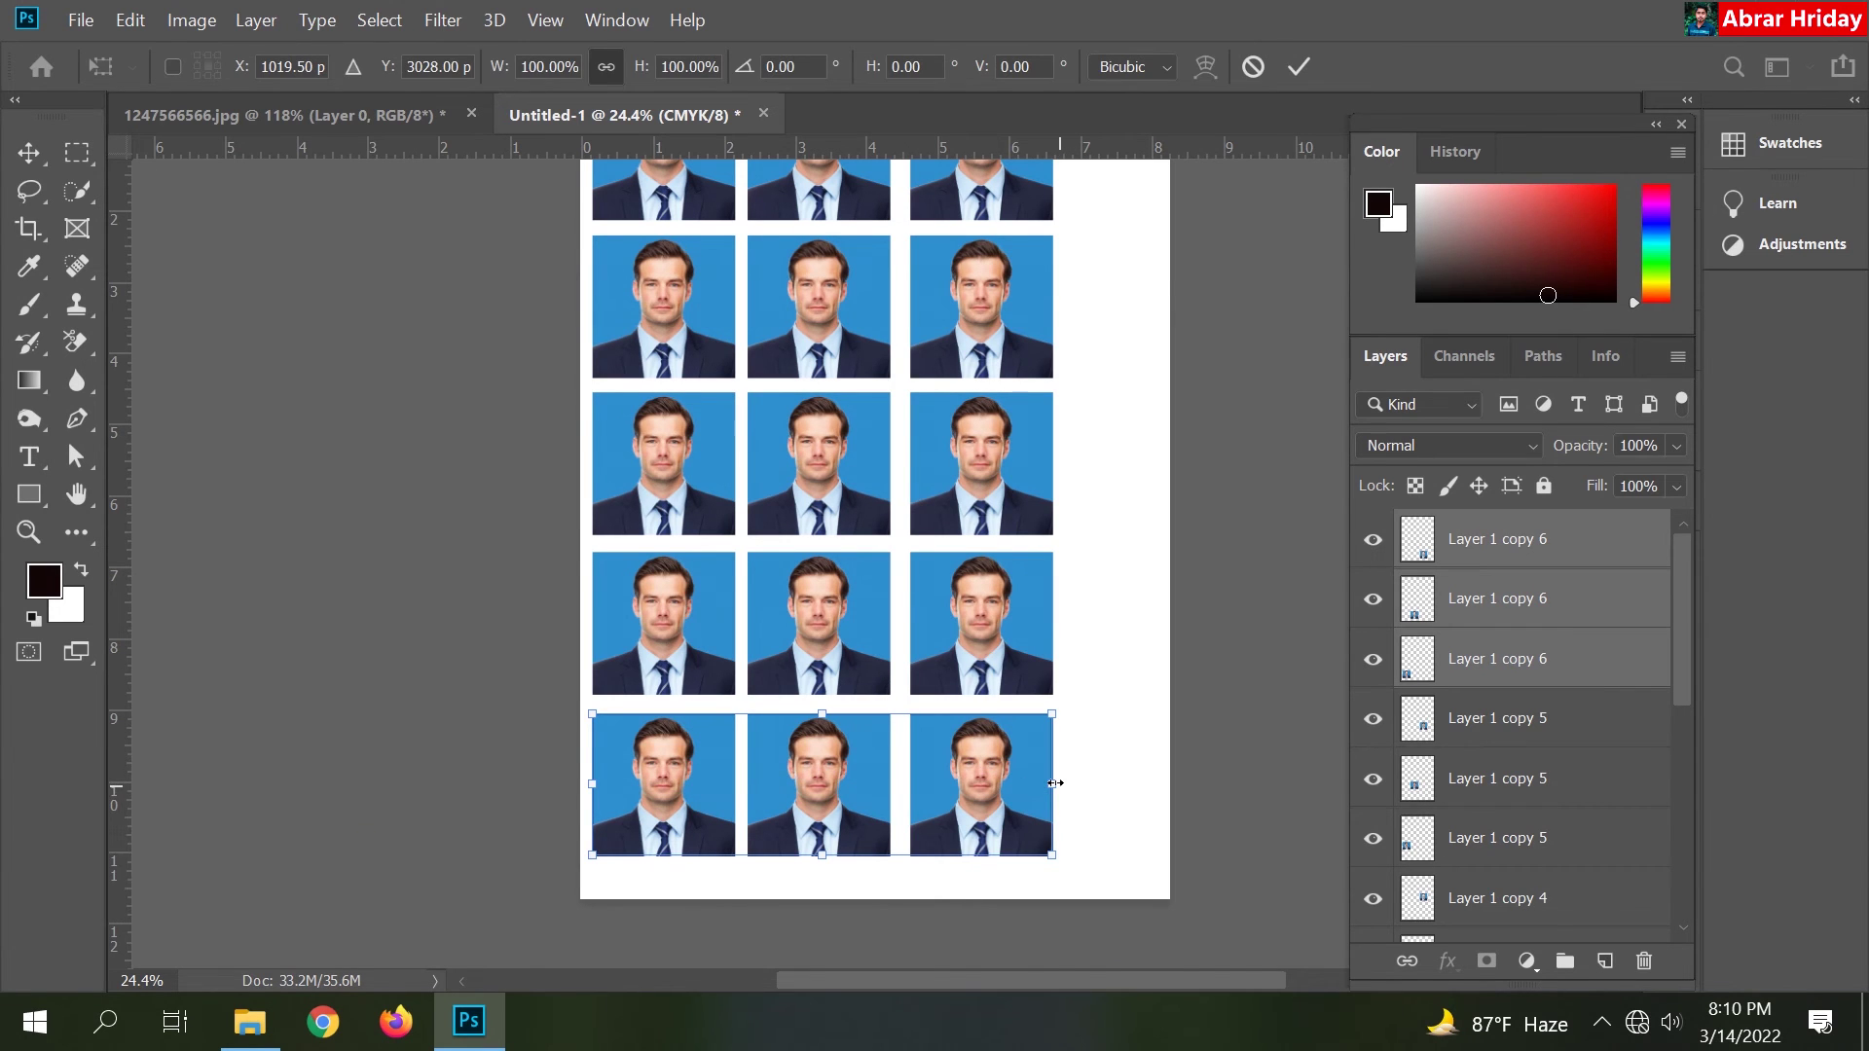
pyautogui.moveTo(1054, 782); pyautogui.dragTo(930, 786)
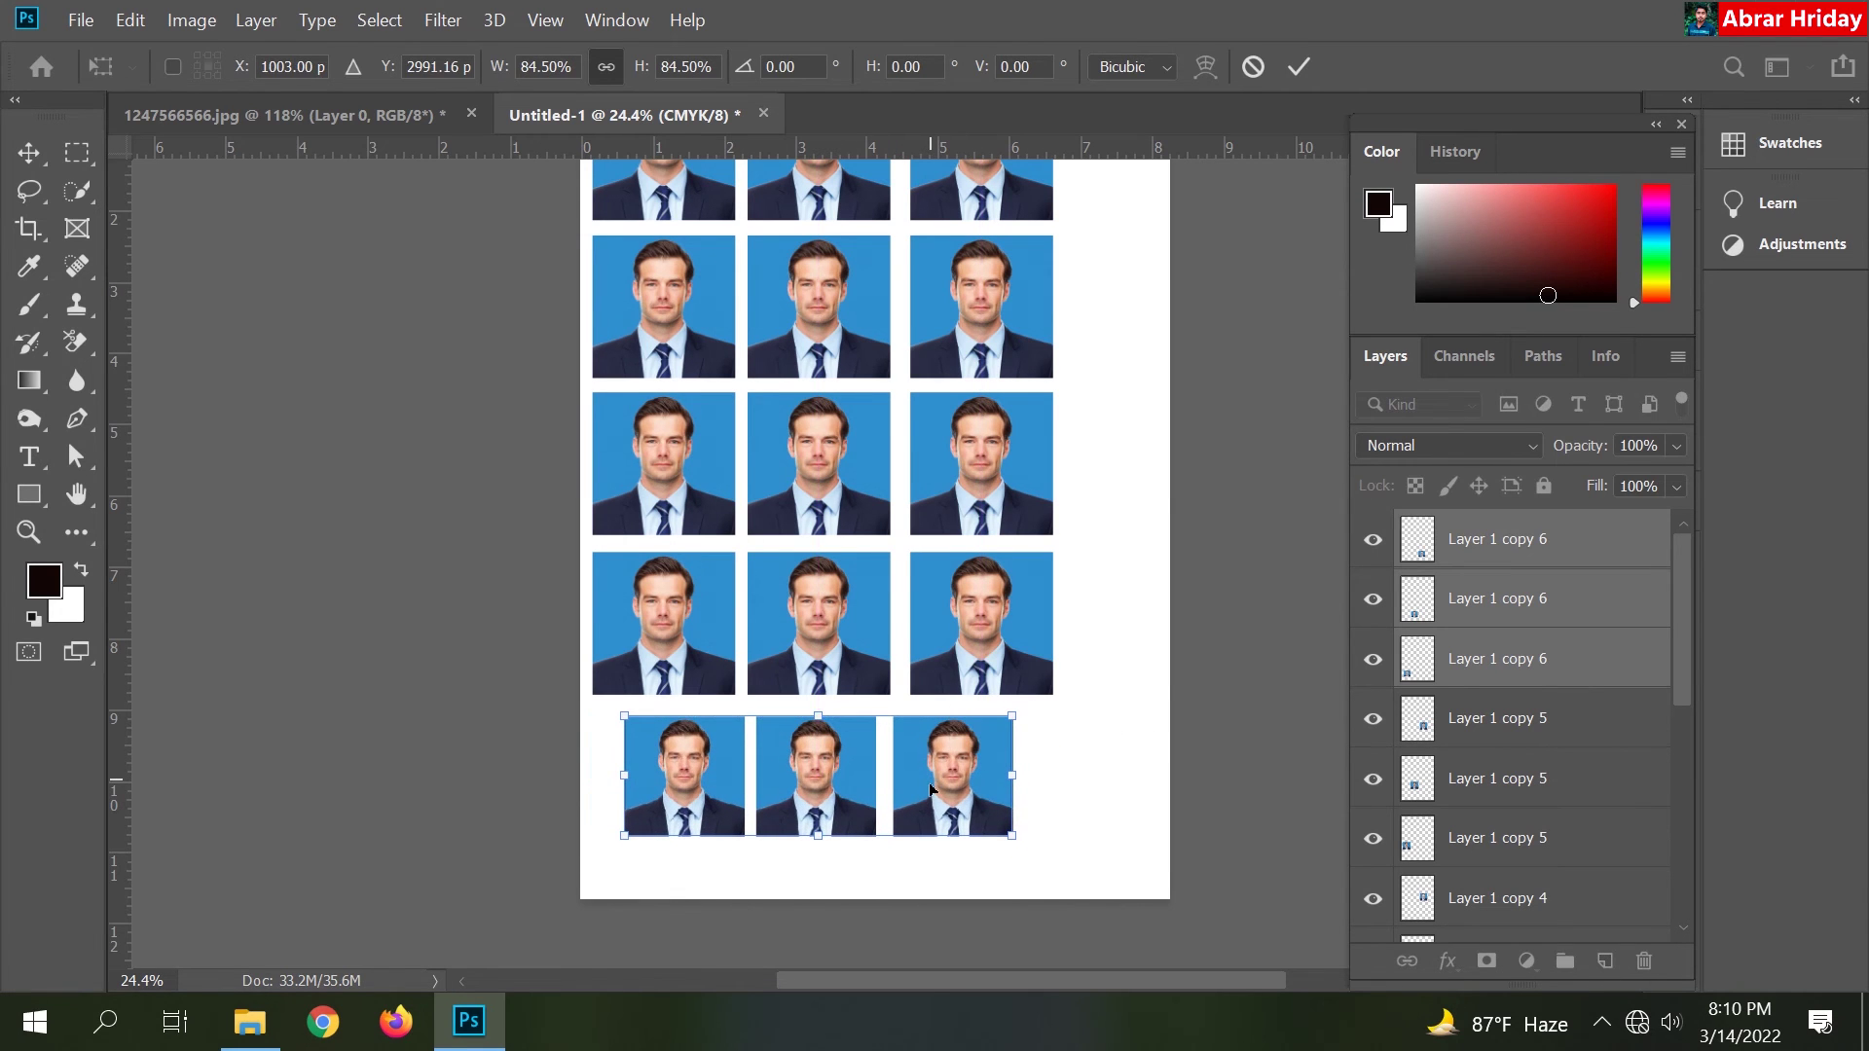
pyautogui.press('Return')
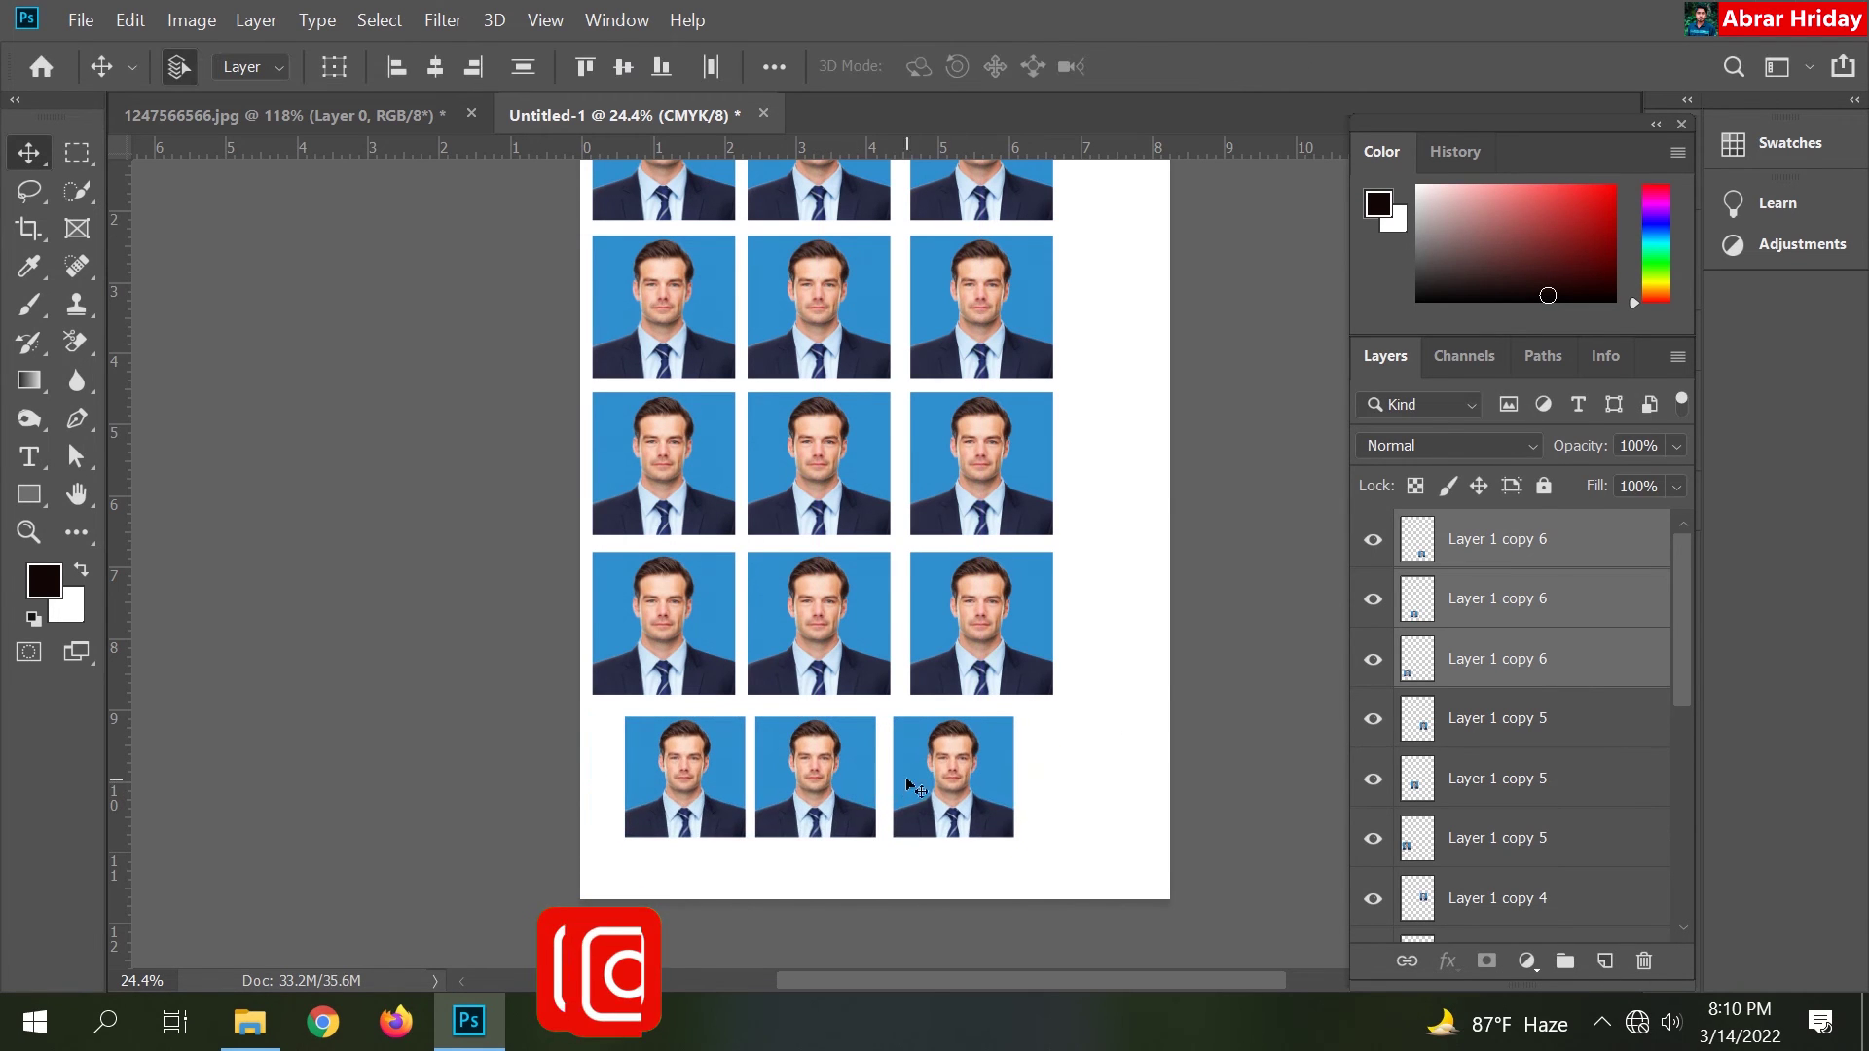
# Step: Scroll to review the sheet, then select only the Layer 1 copy 6 layer
pyautogui.scroll(-2, 957, 771)
pyautogui.scroll(2, 959, 768)
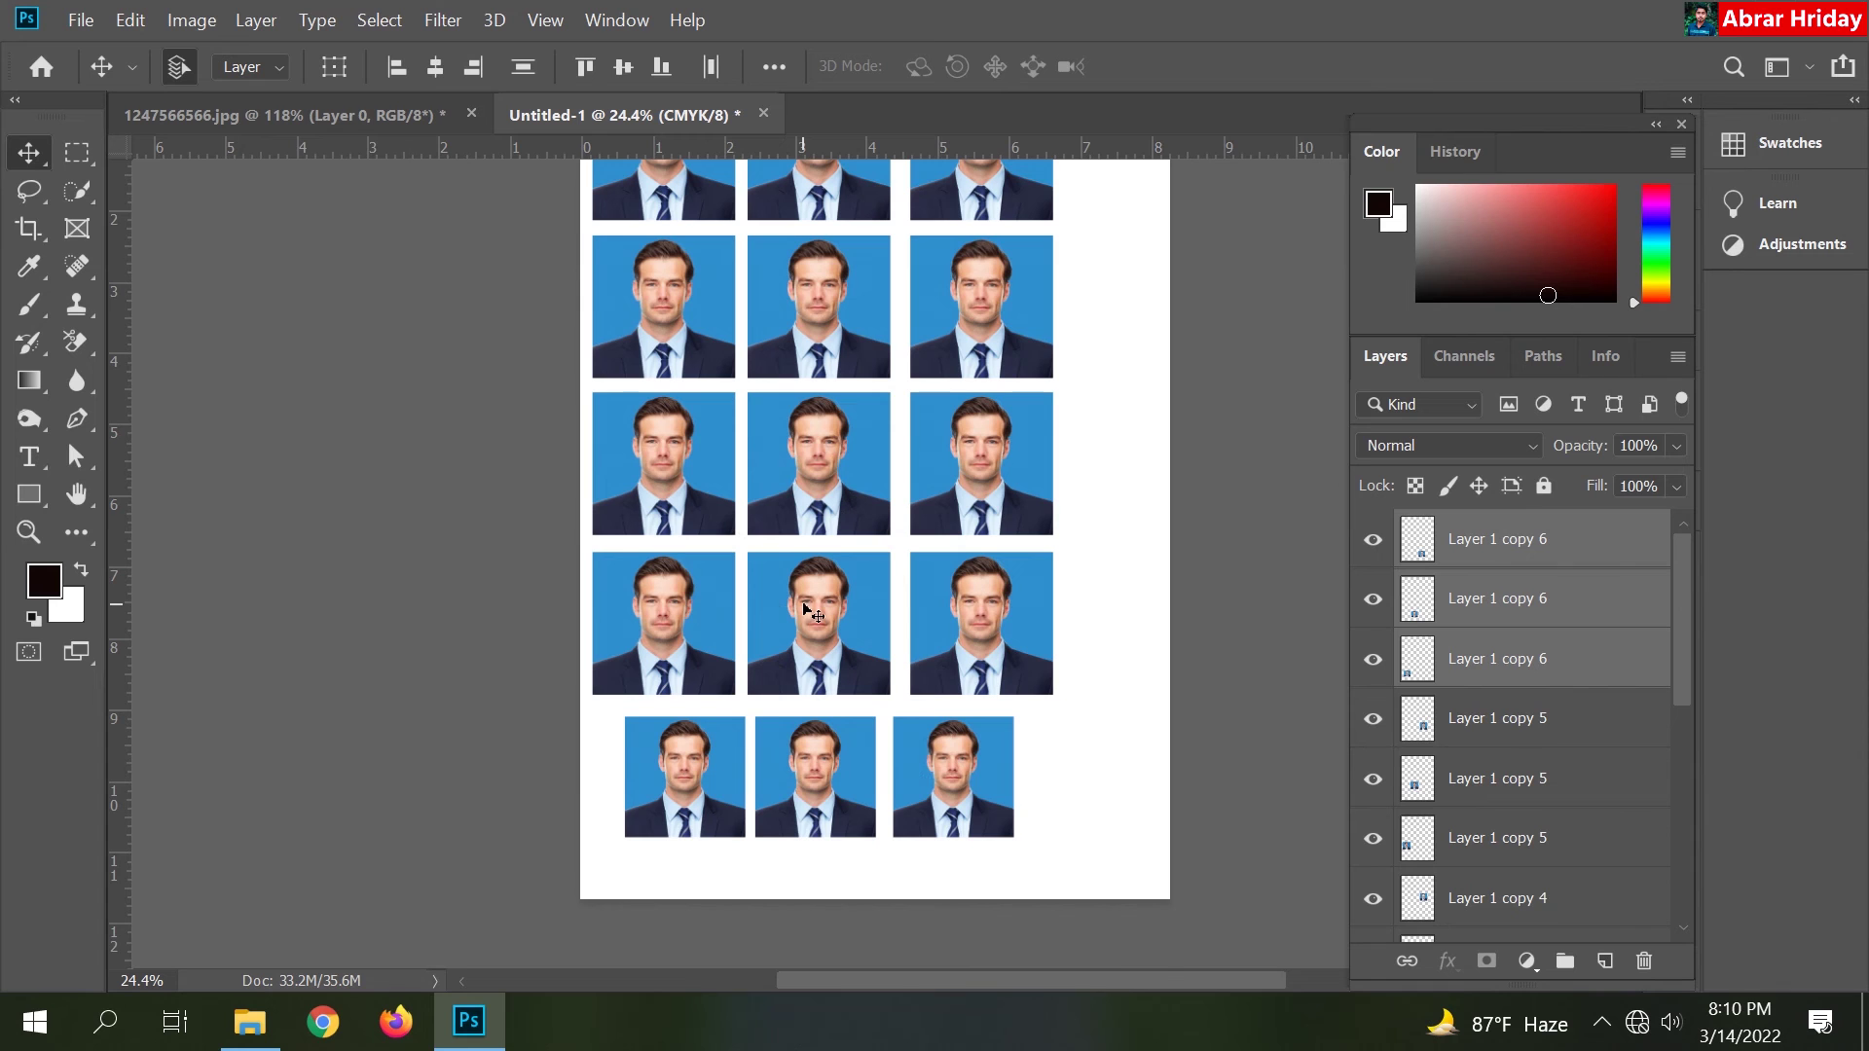
pyautogui.scroll(2, 808, 606)
pyautogui.scroll(2, 817, 608)
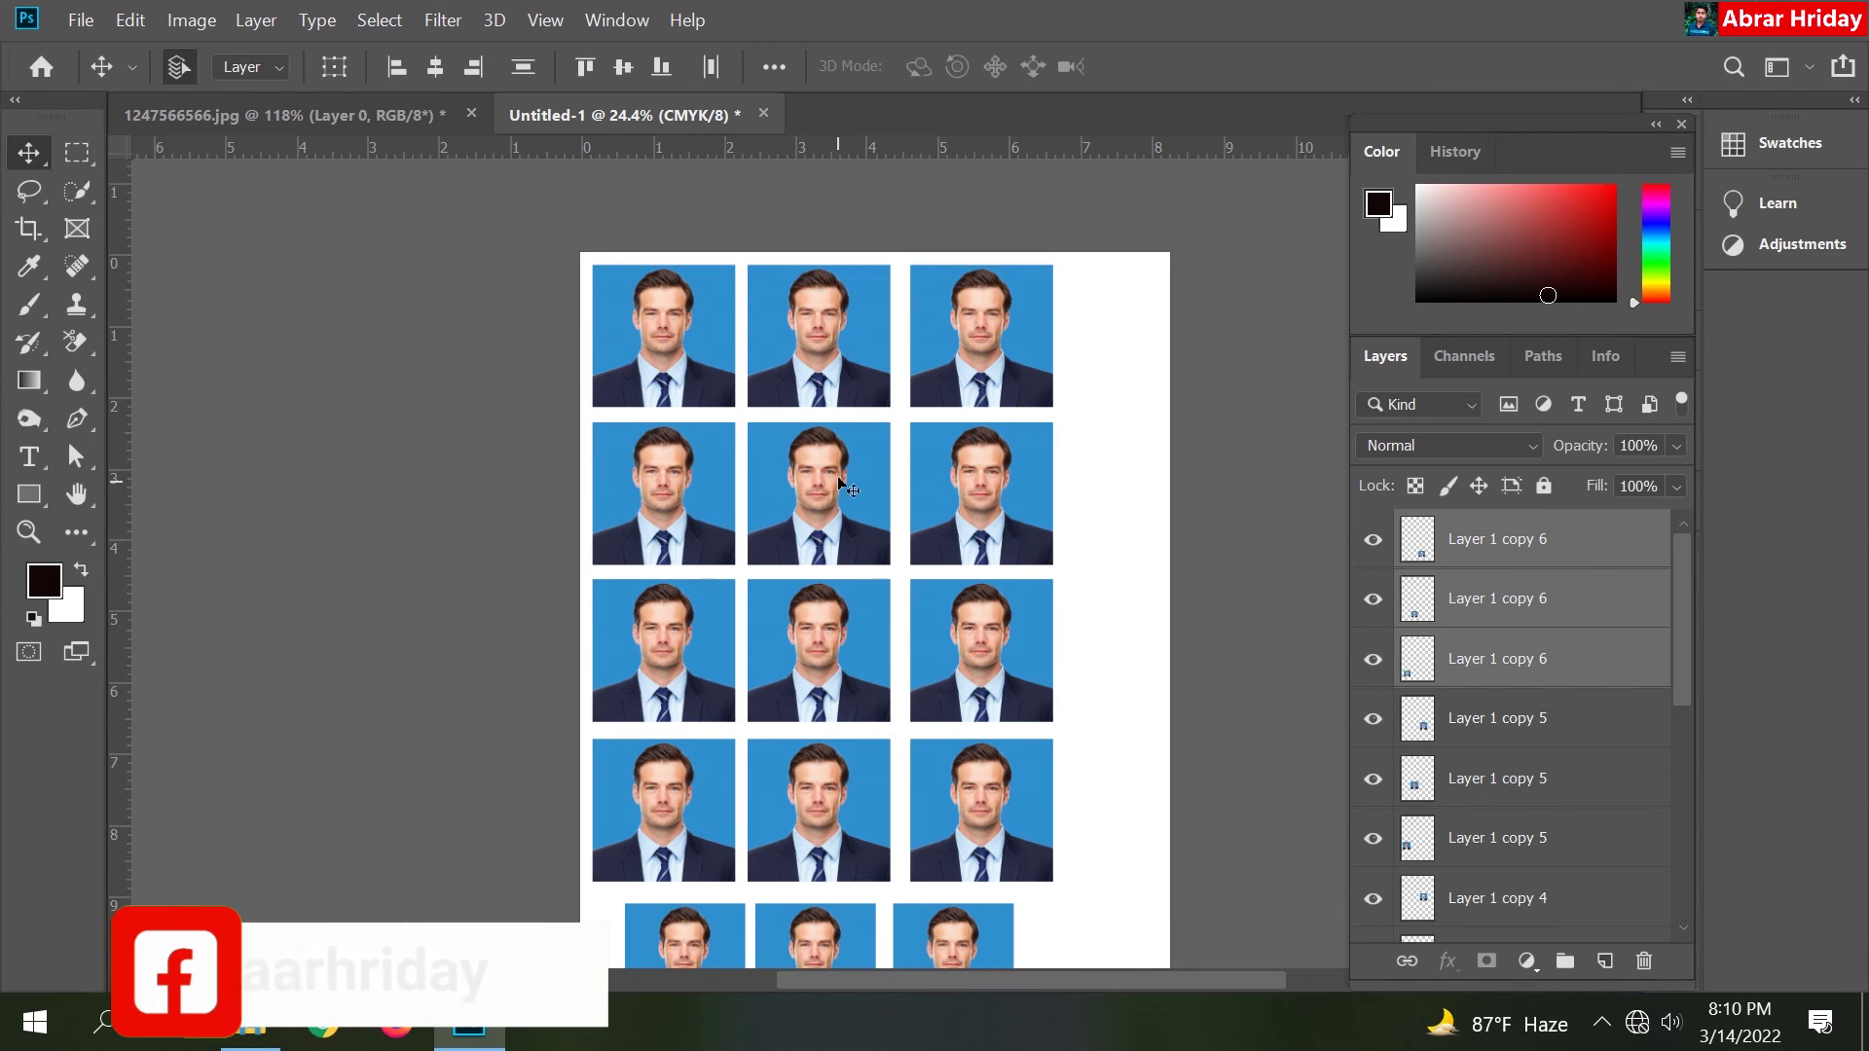
pyautogui.scroll(2, 839, 483)
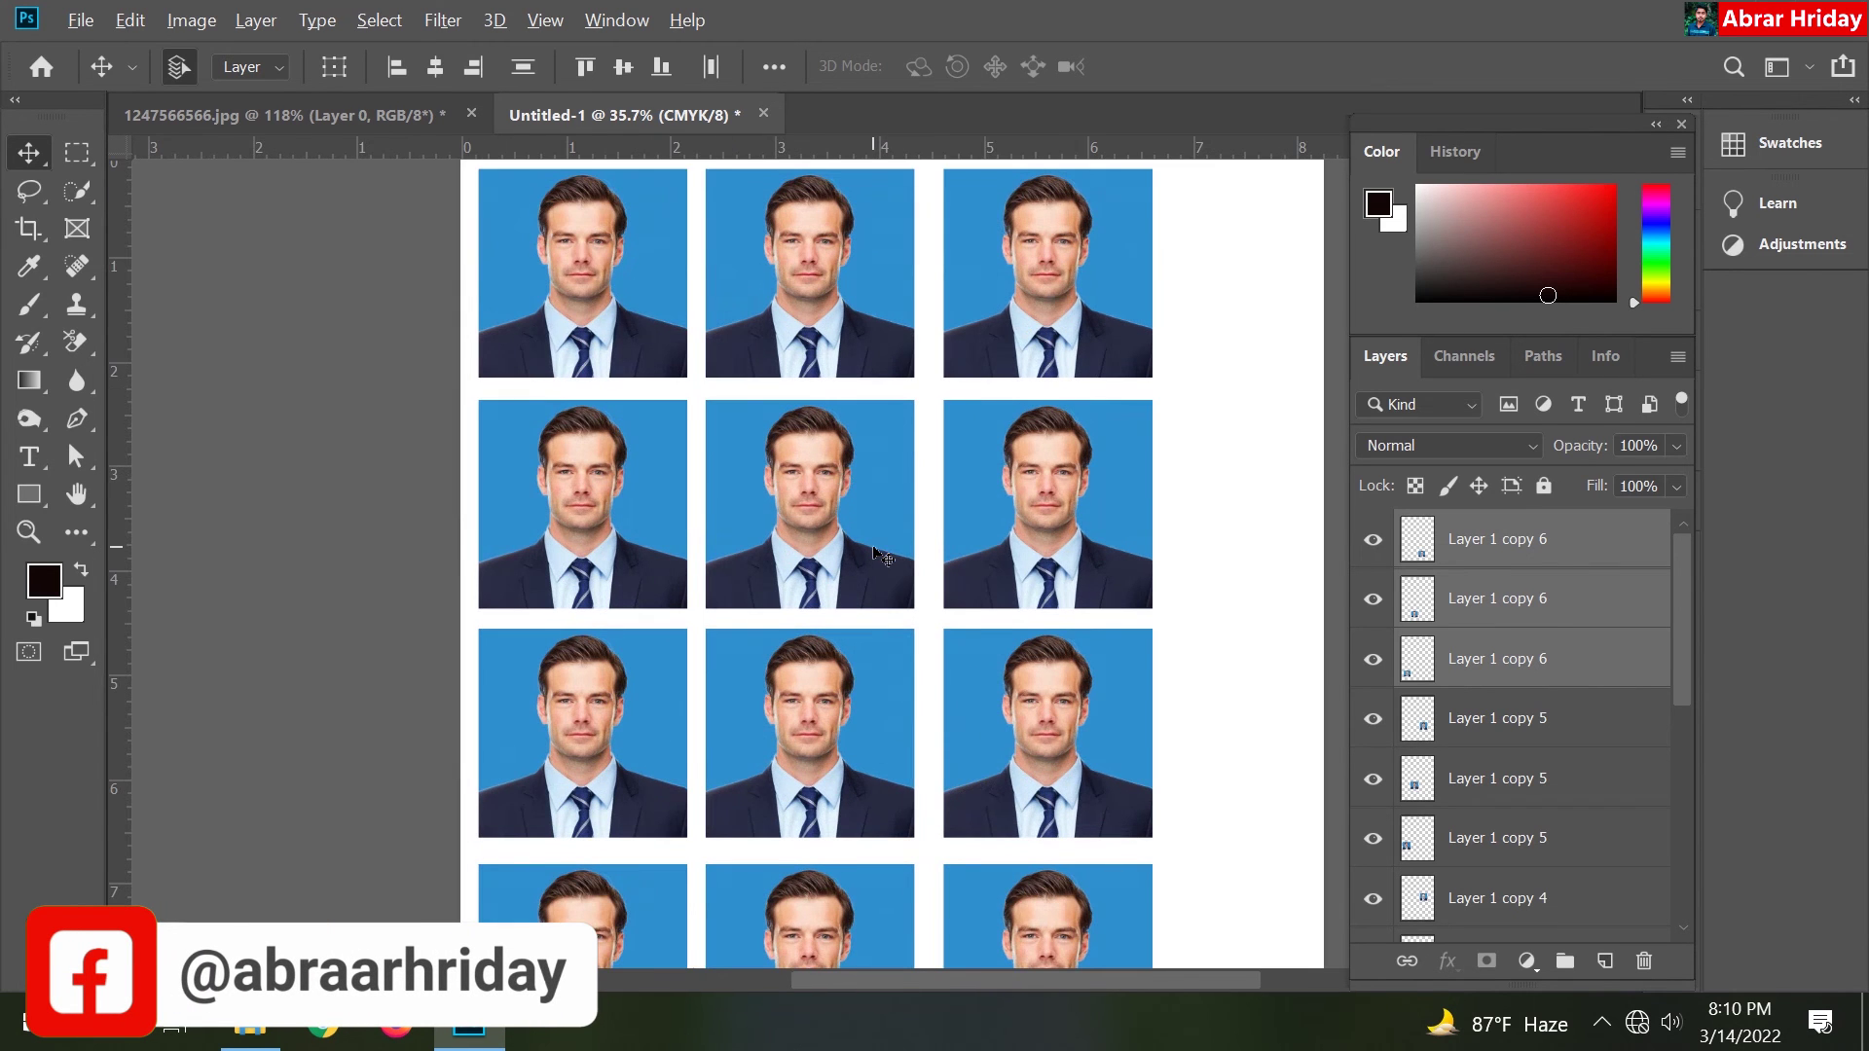
pyautogui.scroll(-2, 880, 555)
pyautogui.scroll(-1, 880, 555)
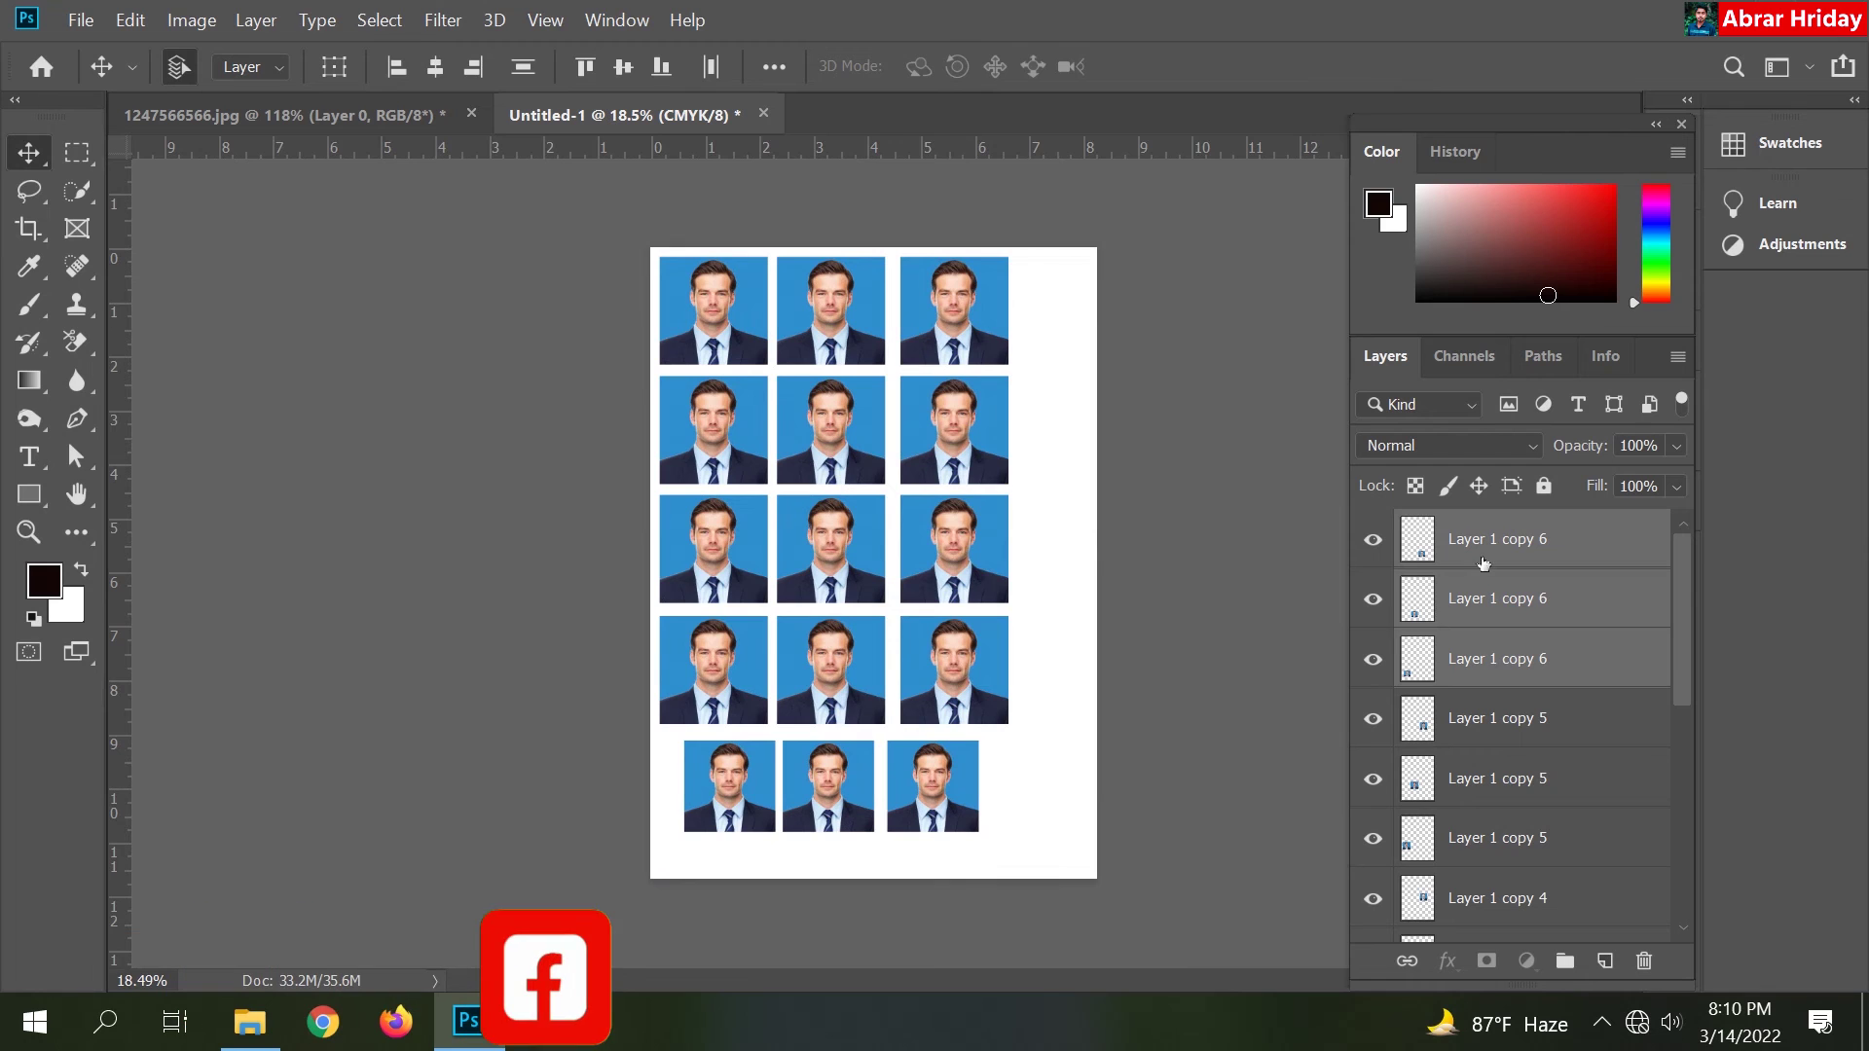
pyautogui.click(1482, 562)
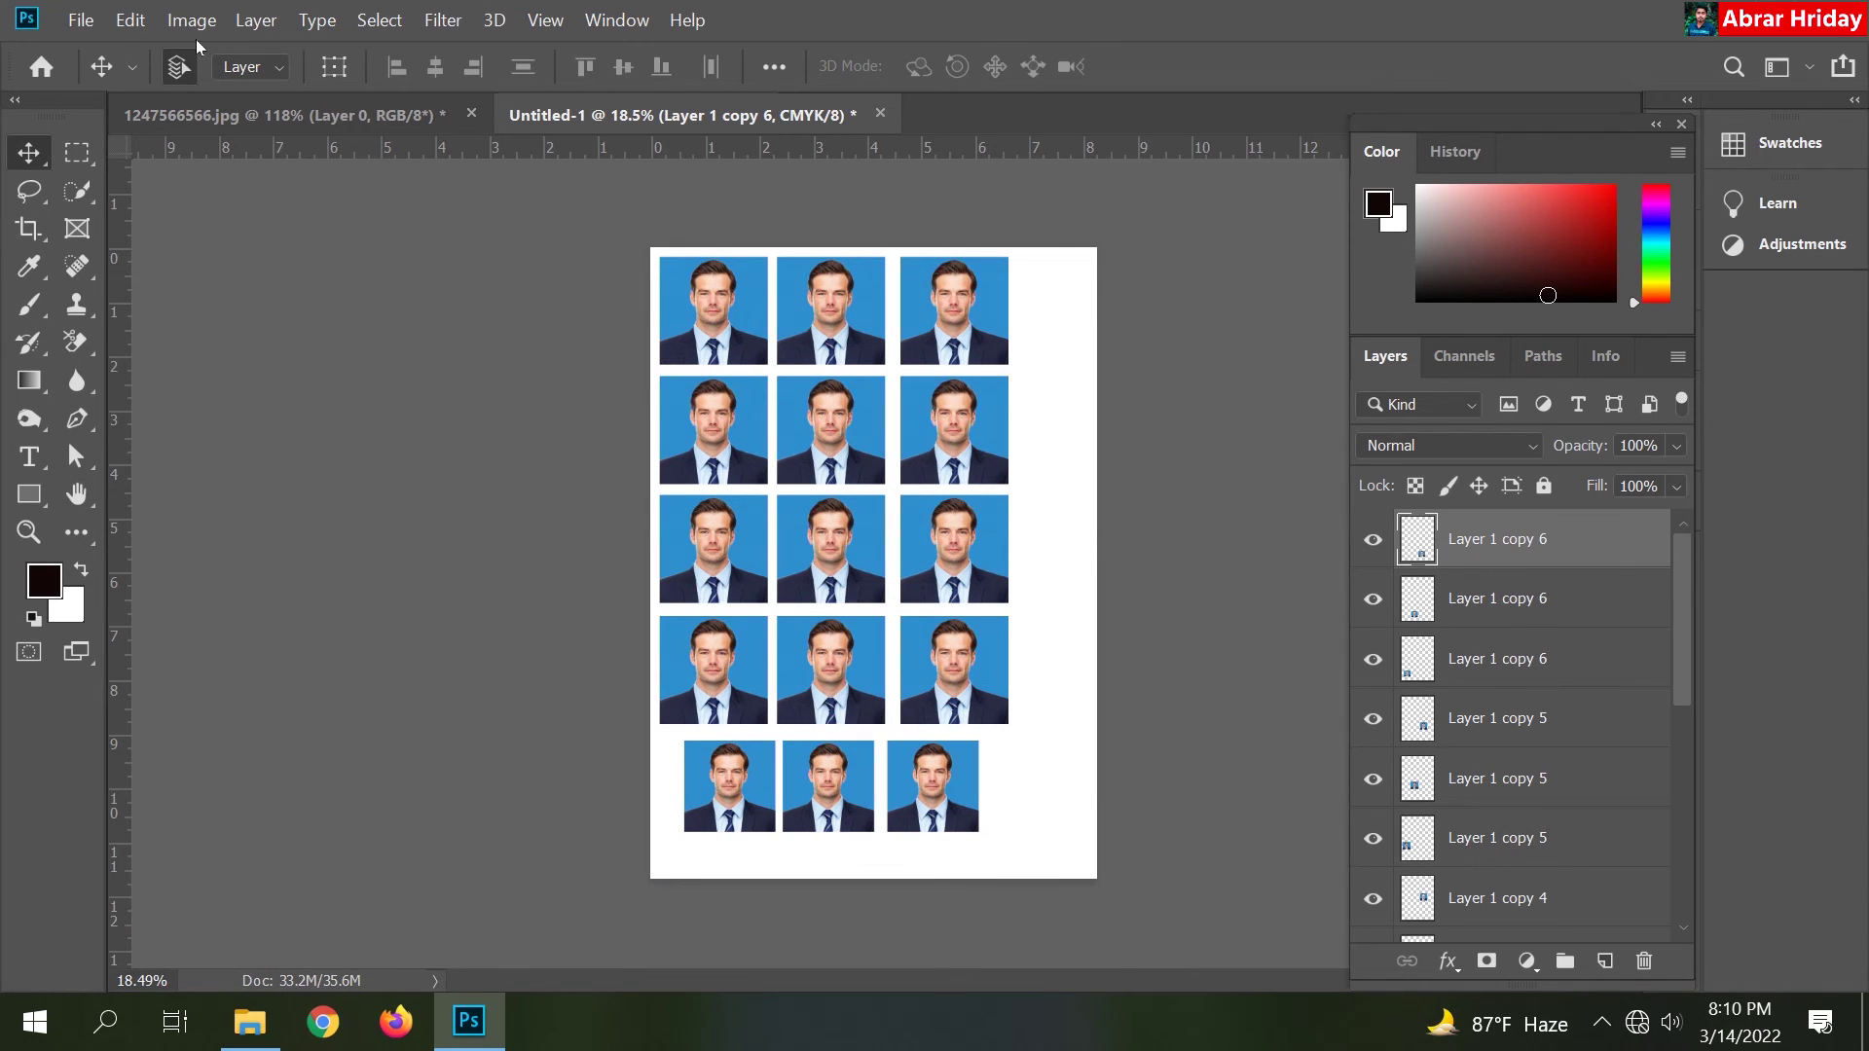
pyautogui.click(82, 21)
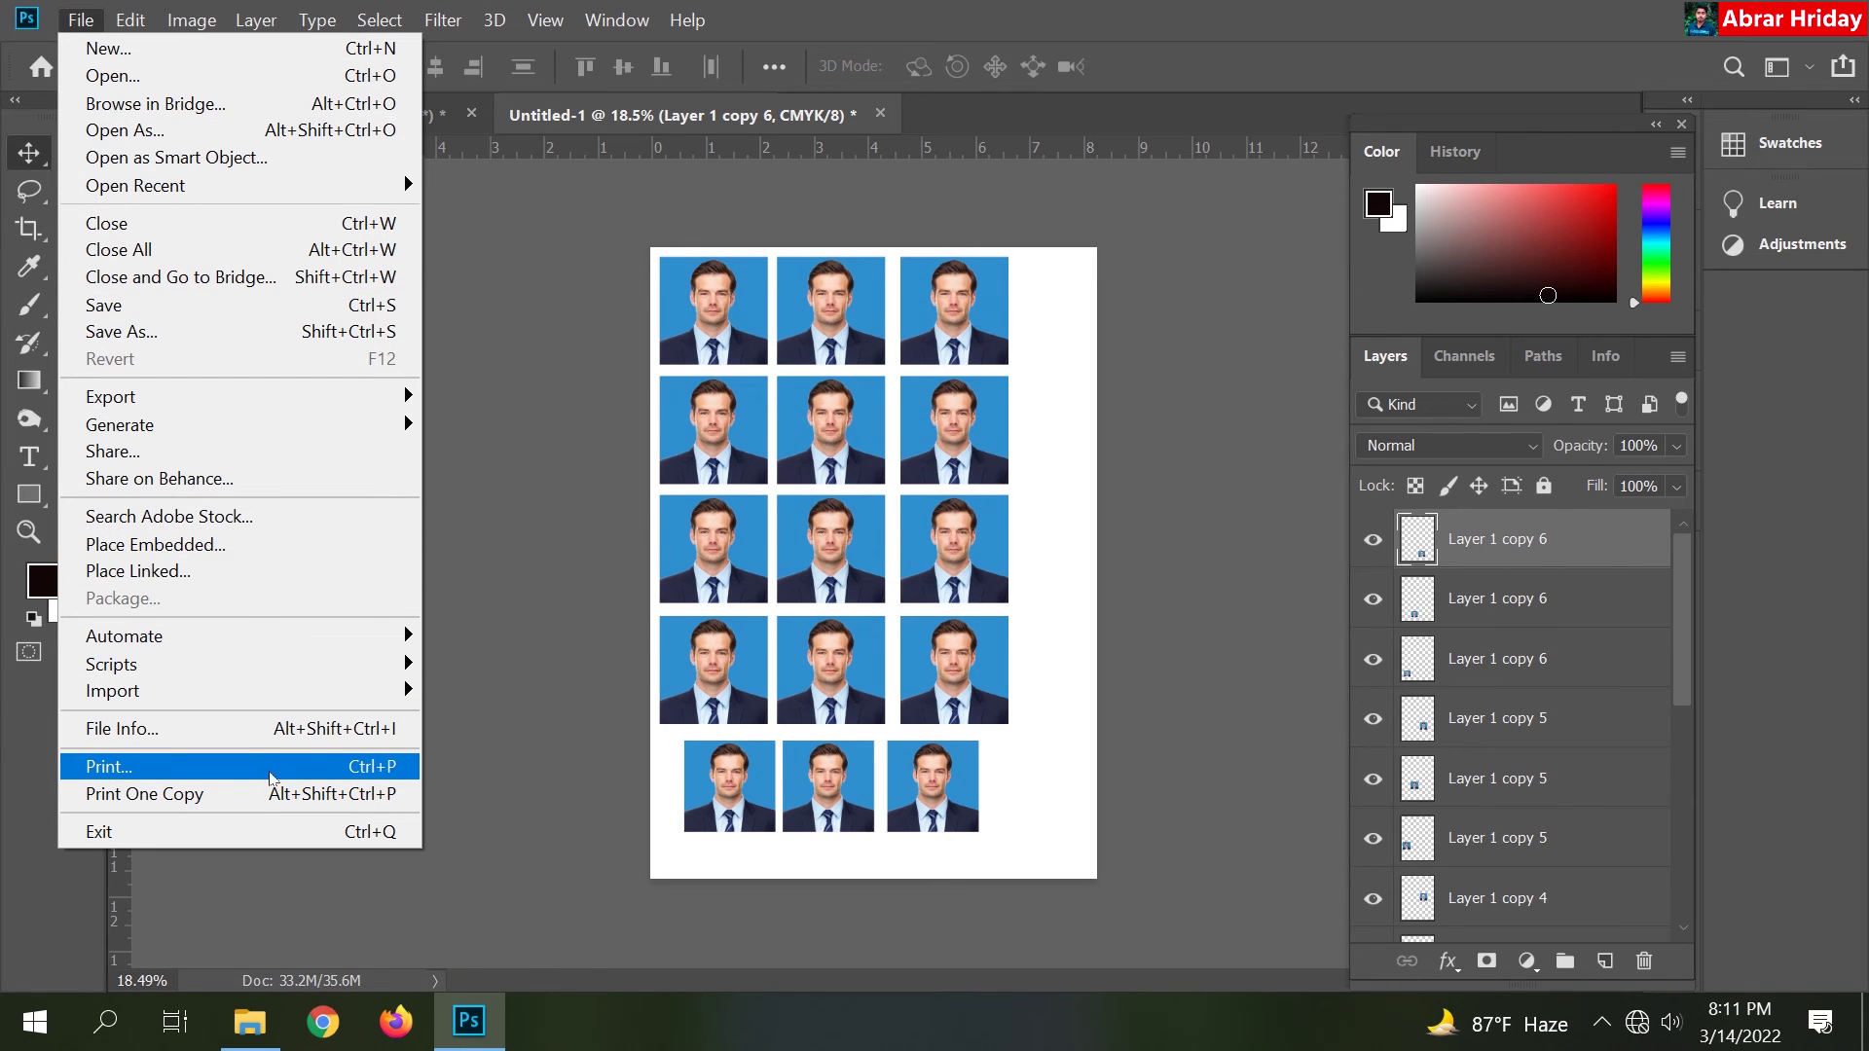
pyautogui.click(262, 768)
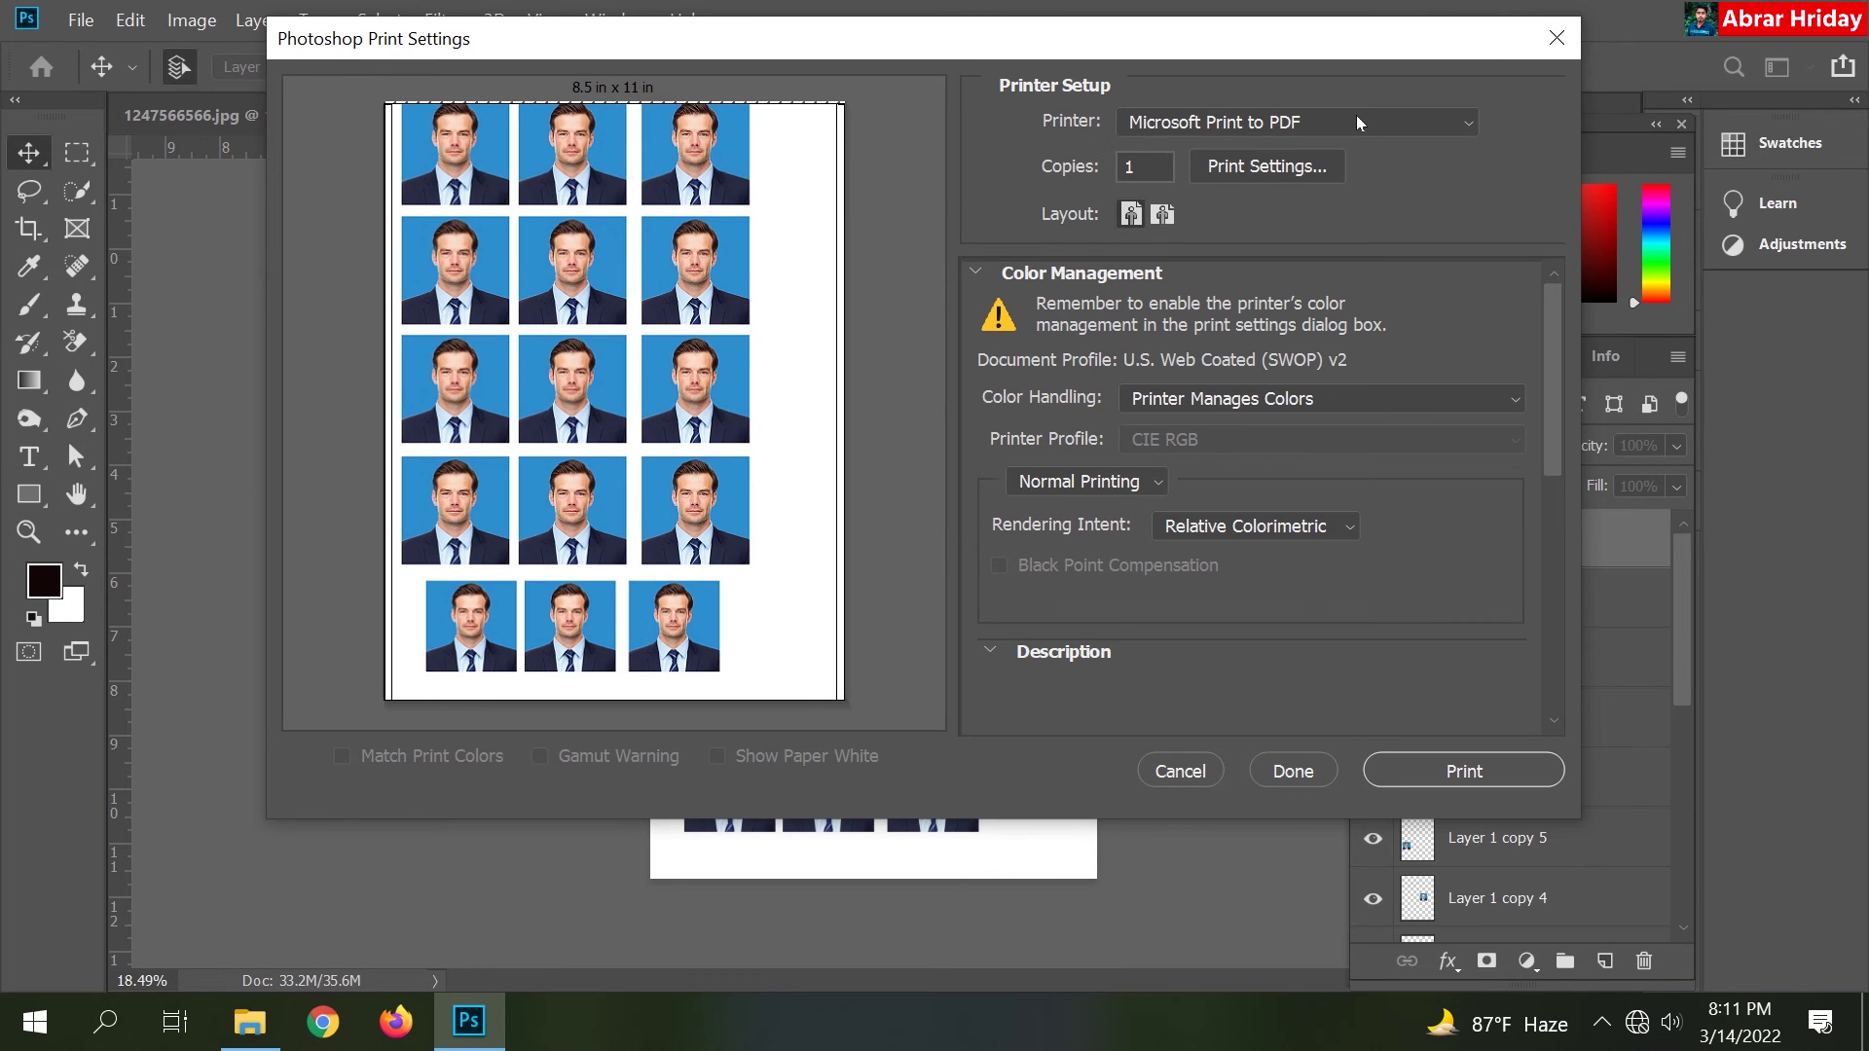
pyautogui.click(1421, 123)
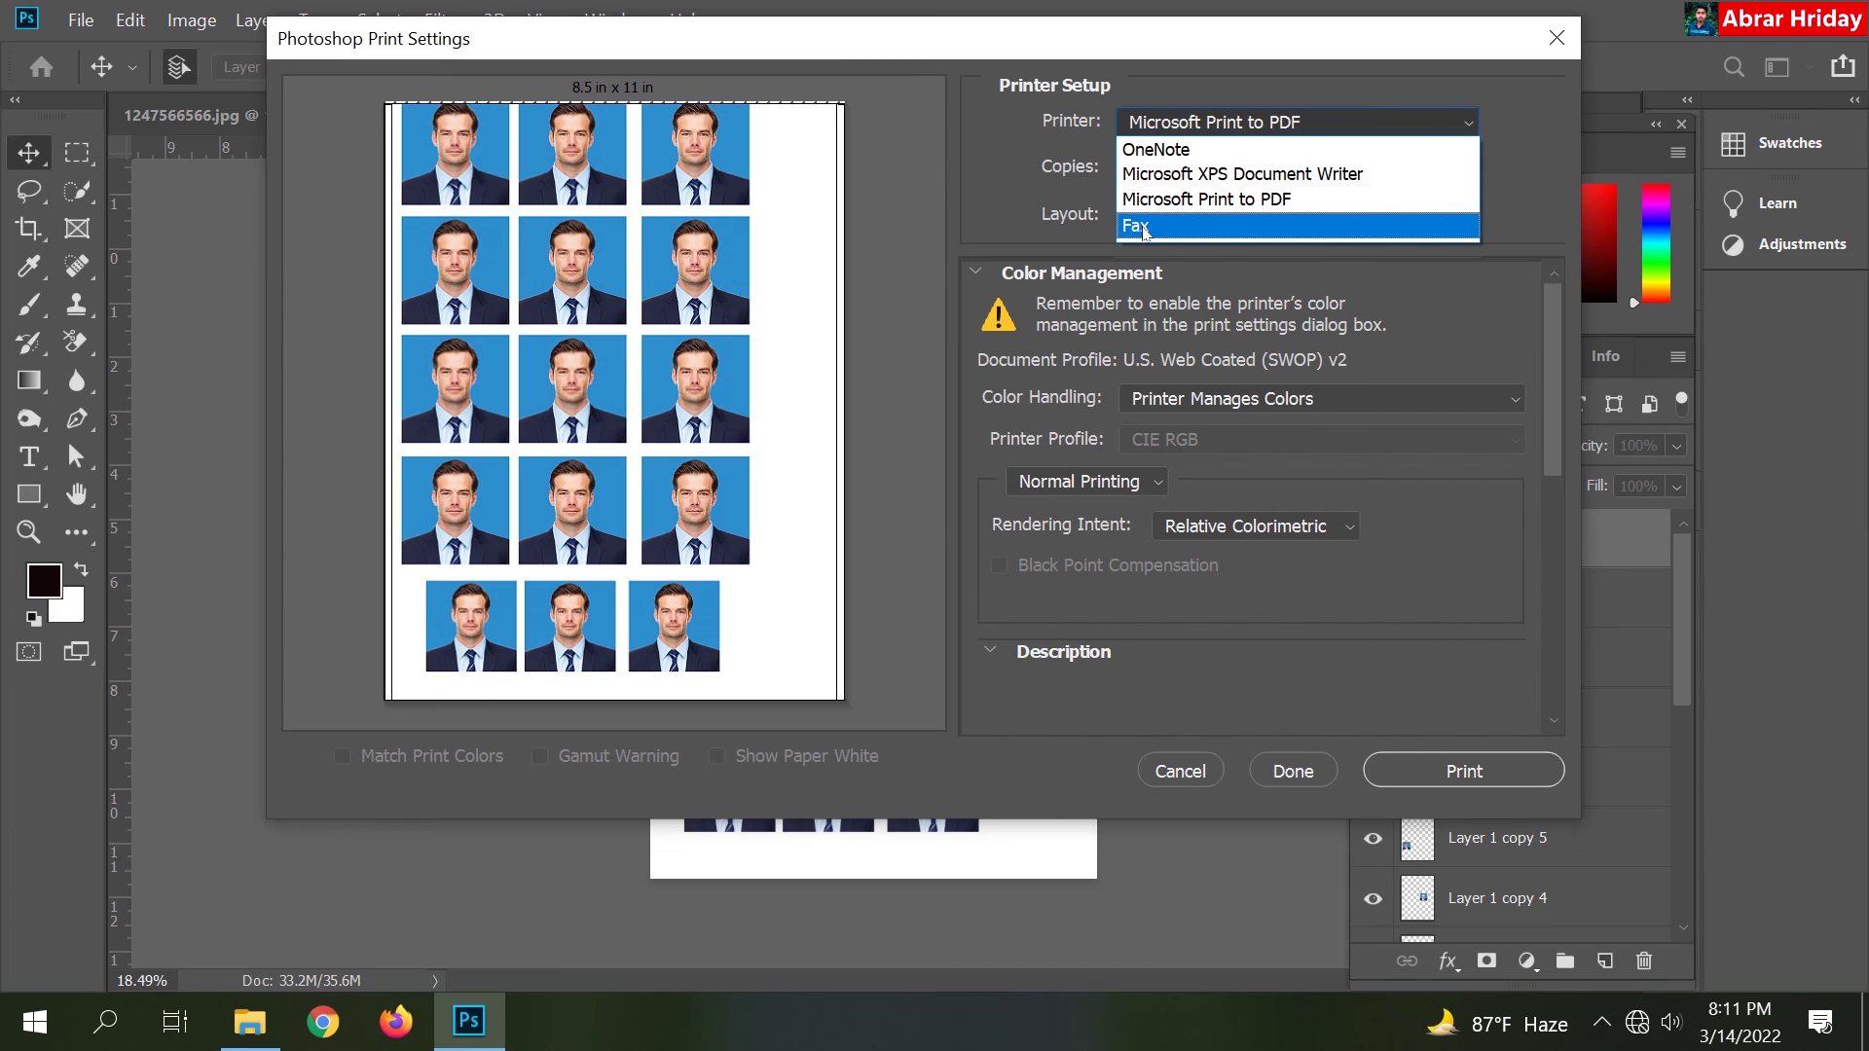
pyautogui.click(1306, 106)
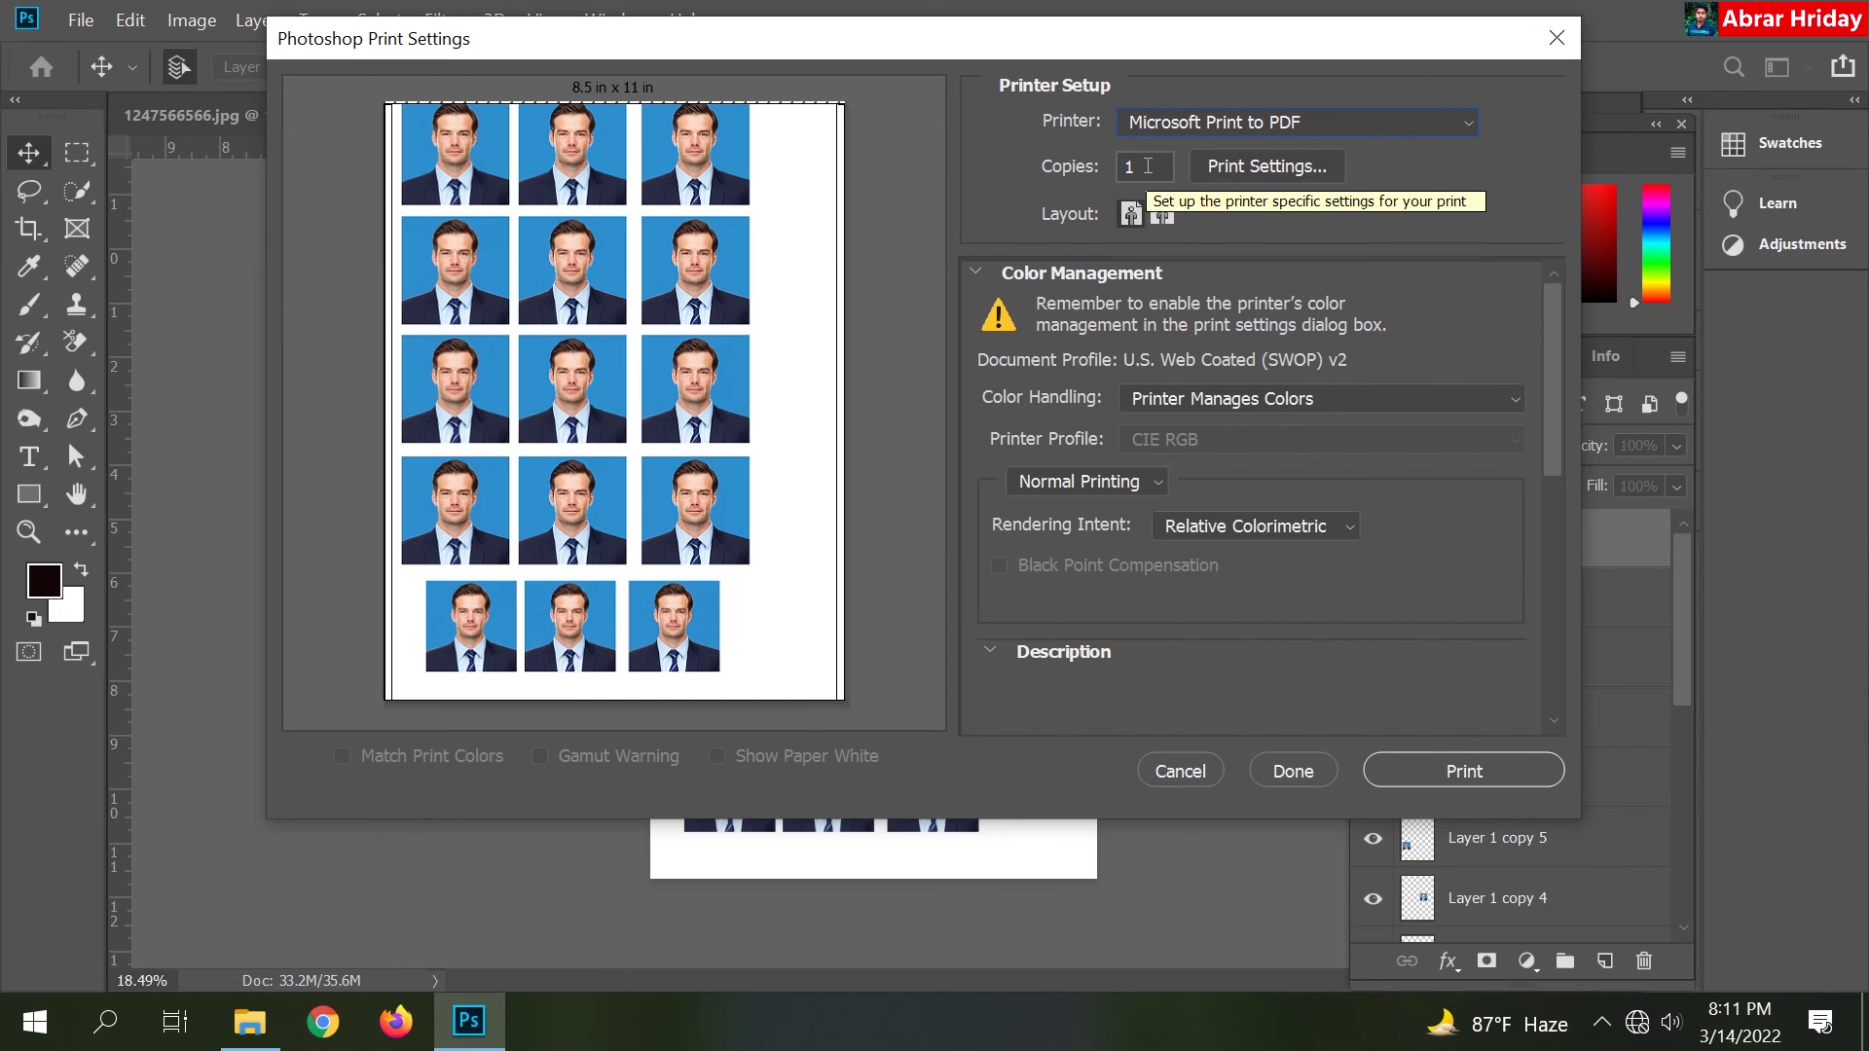
pyautogui.click(1162, 214)
pyautogui.click(1154, 223)
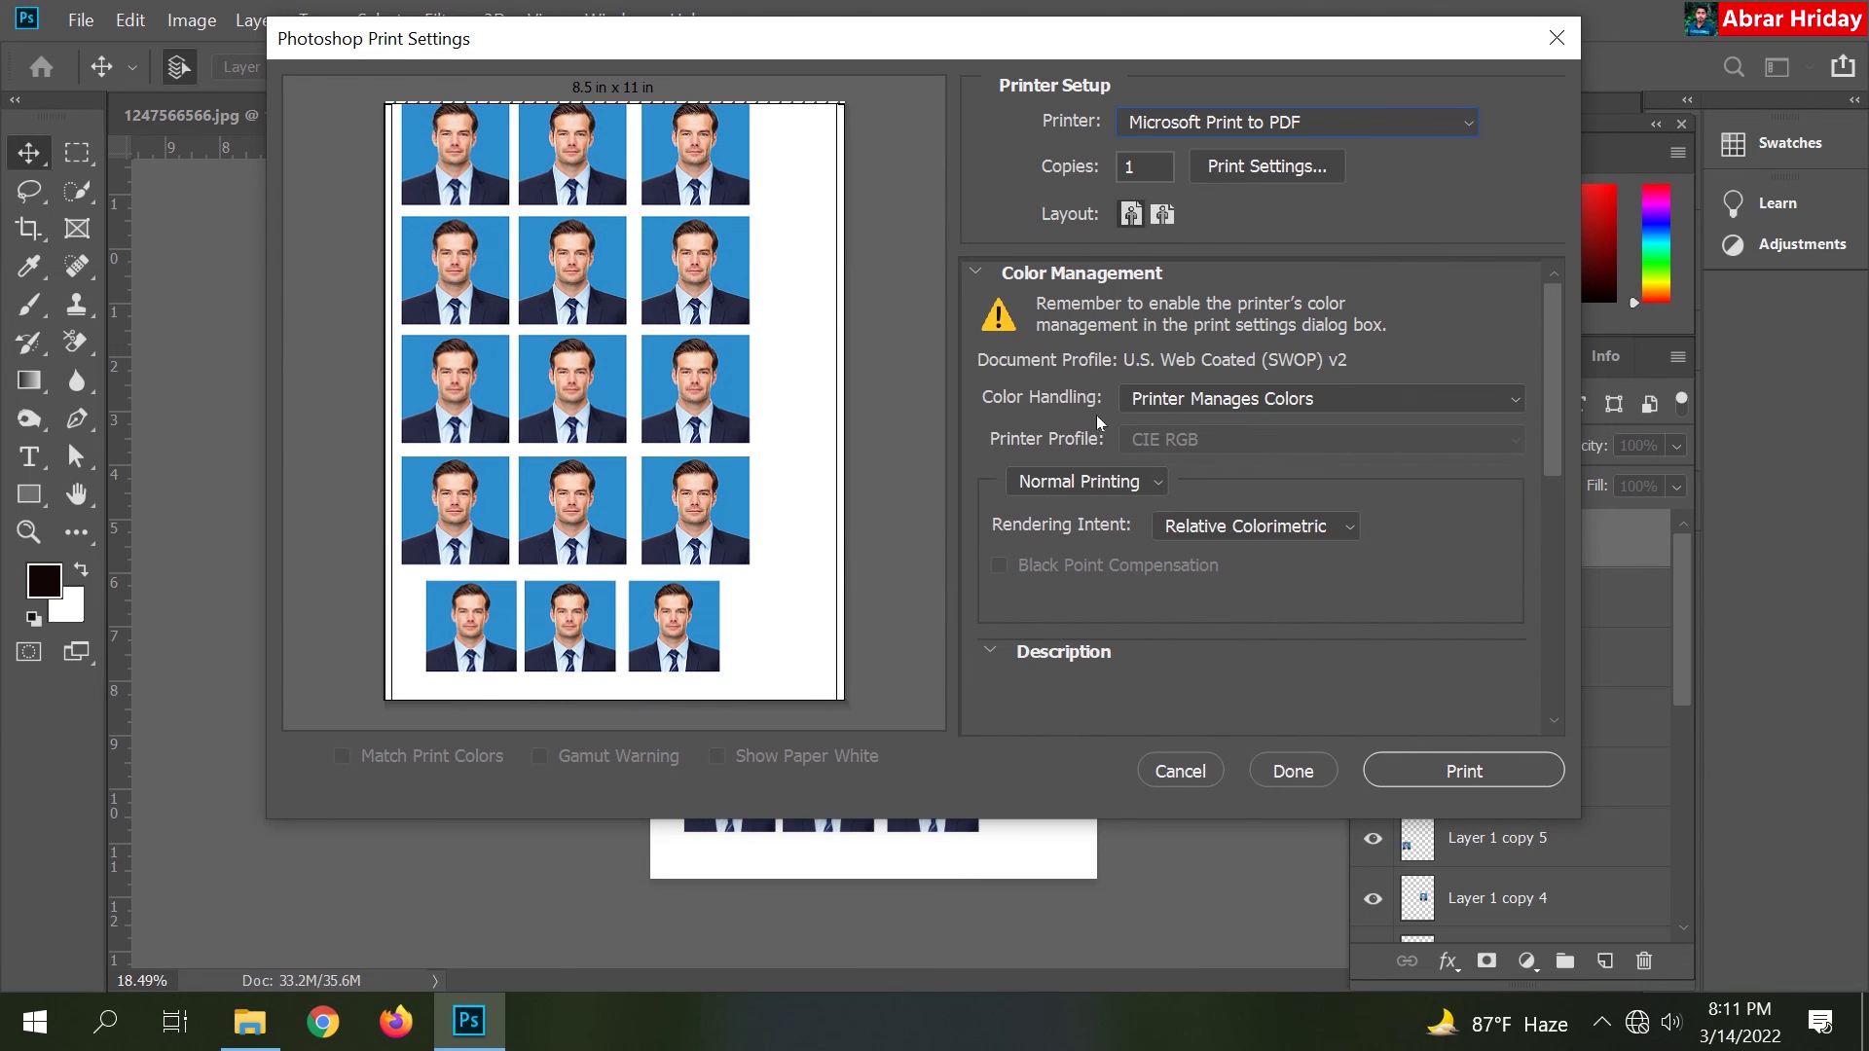
pyautogui.click(1353, 397)
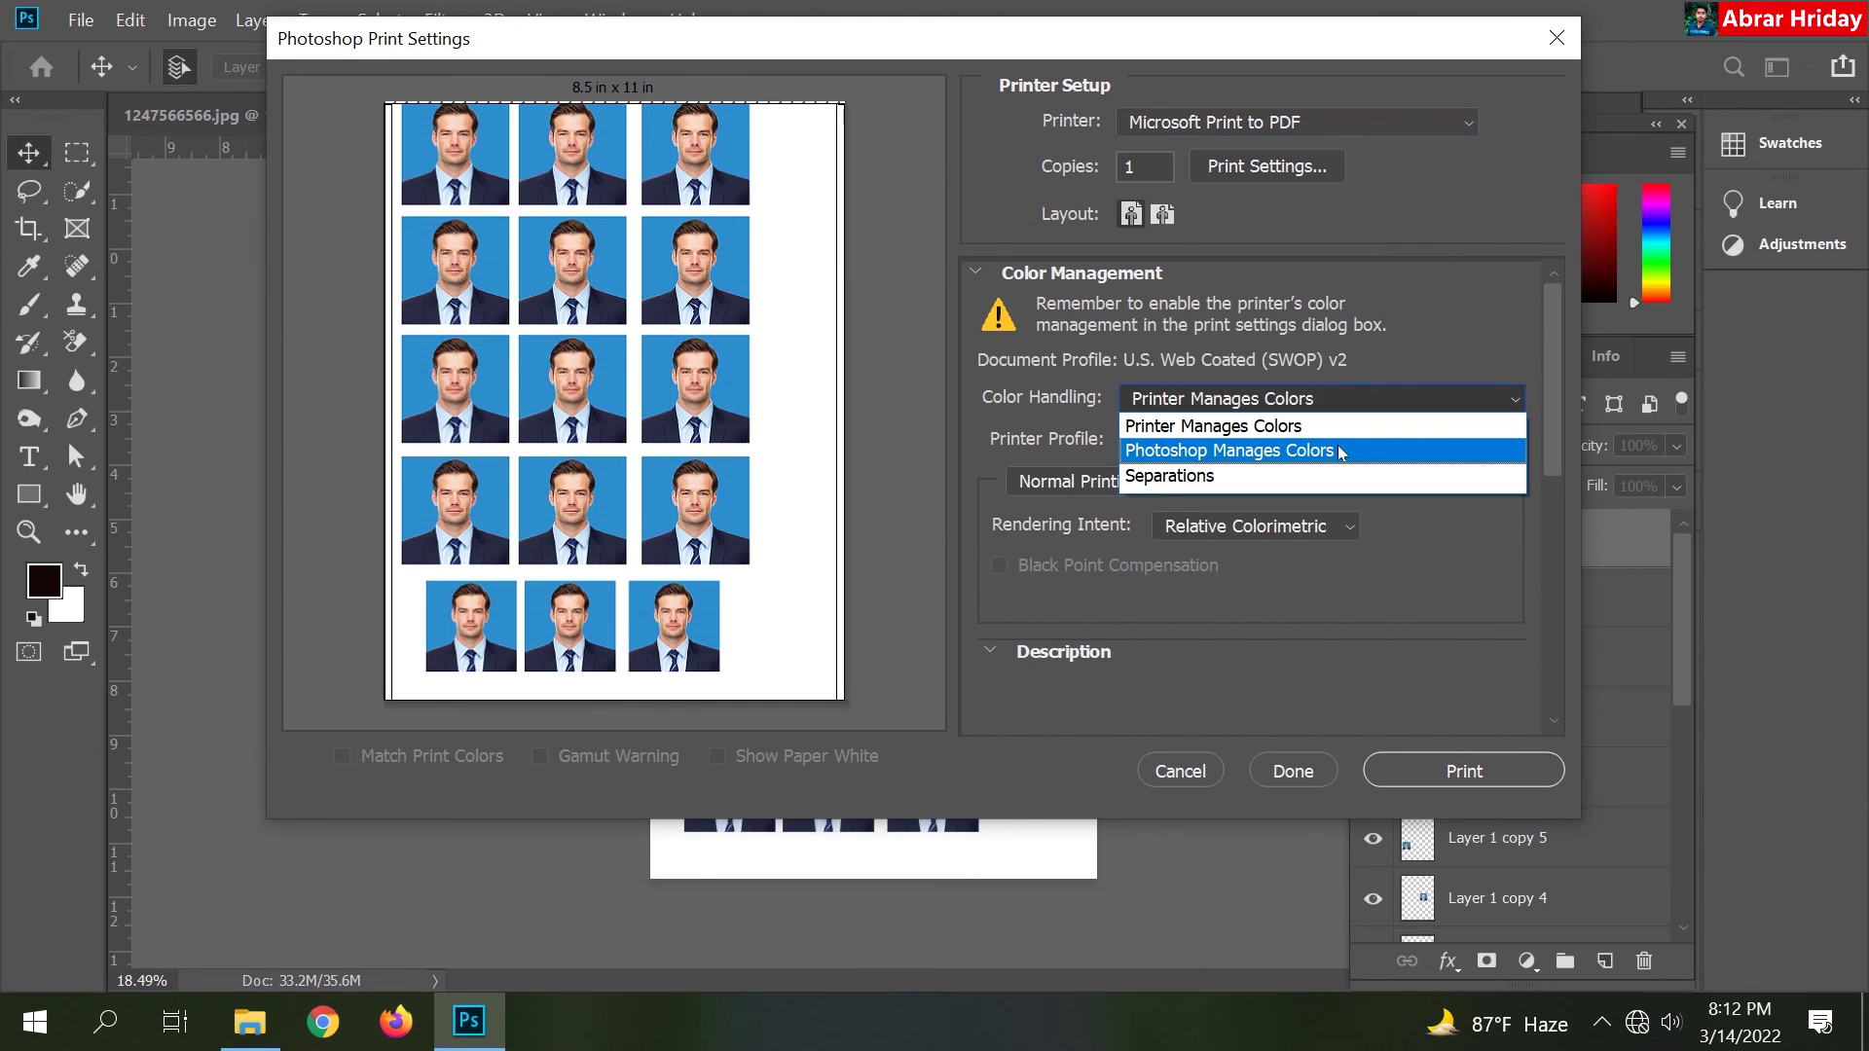
pyautogui.click(1277, 454)
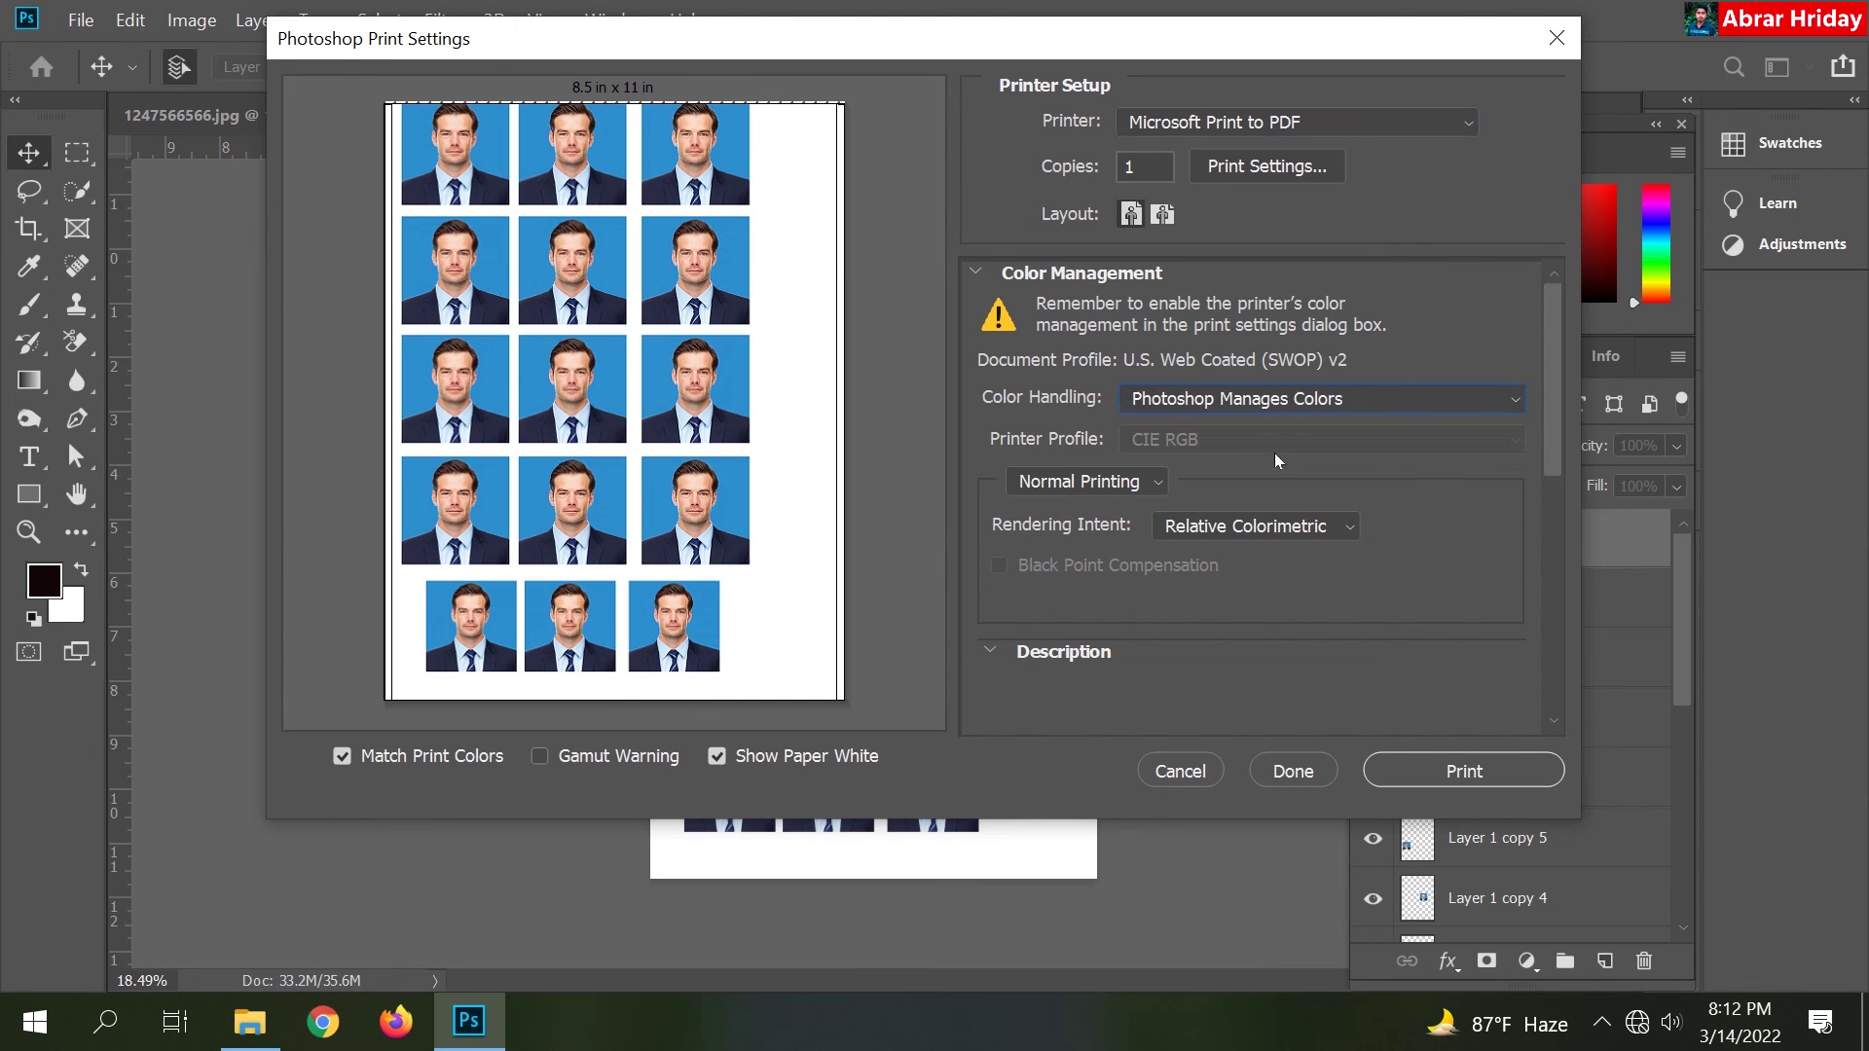
pyautogui.click(1250, 403)
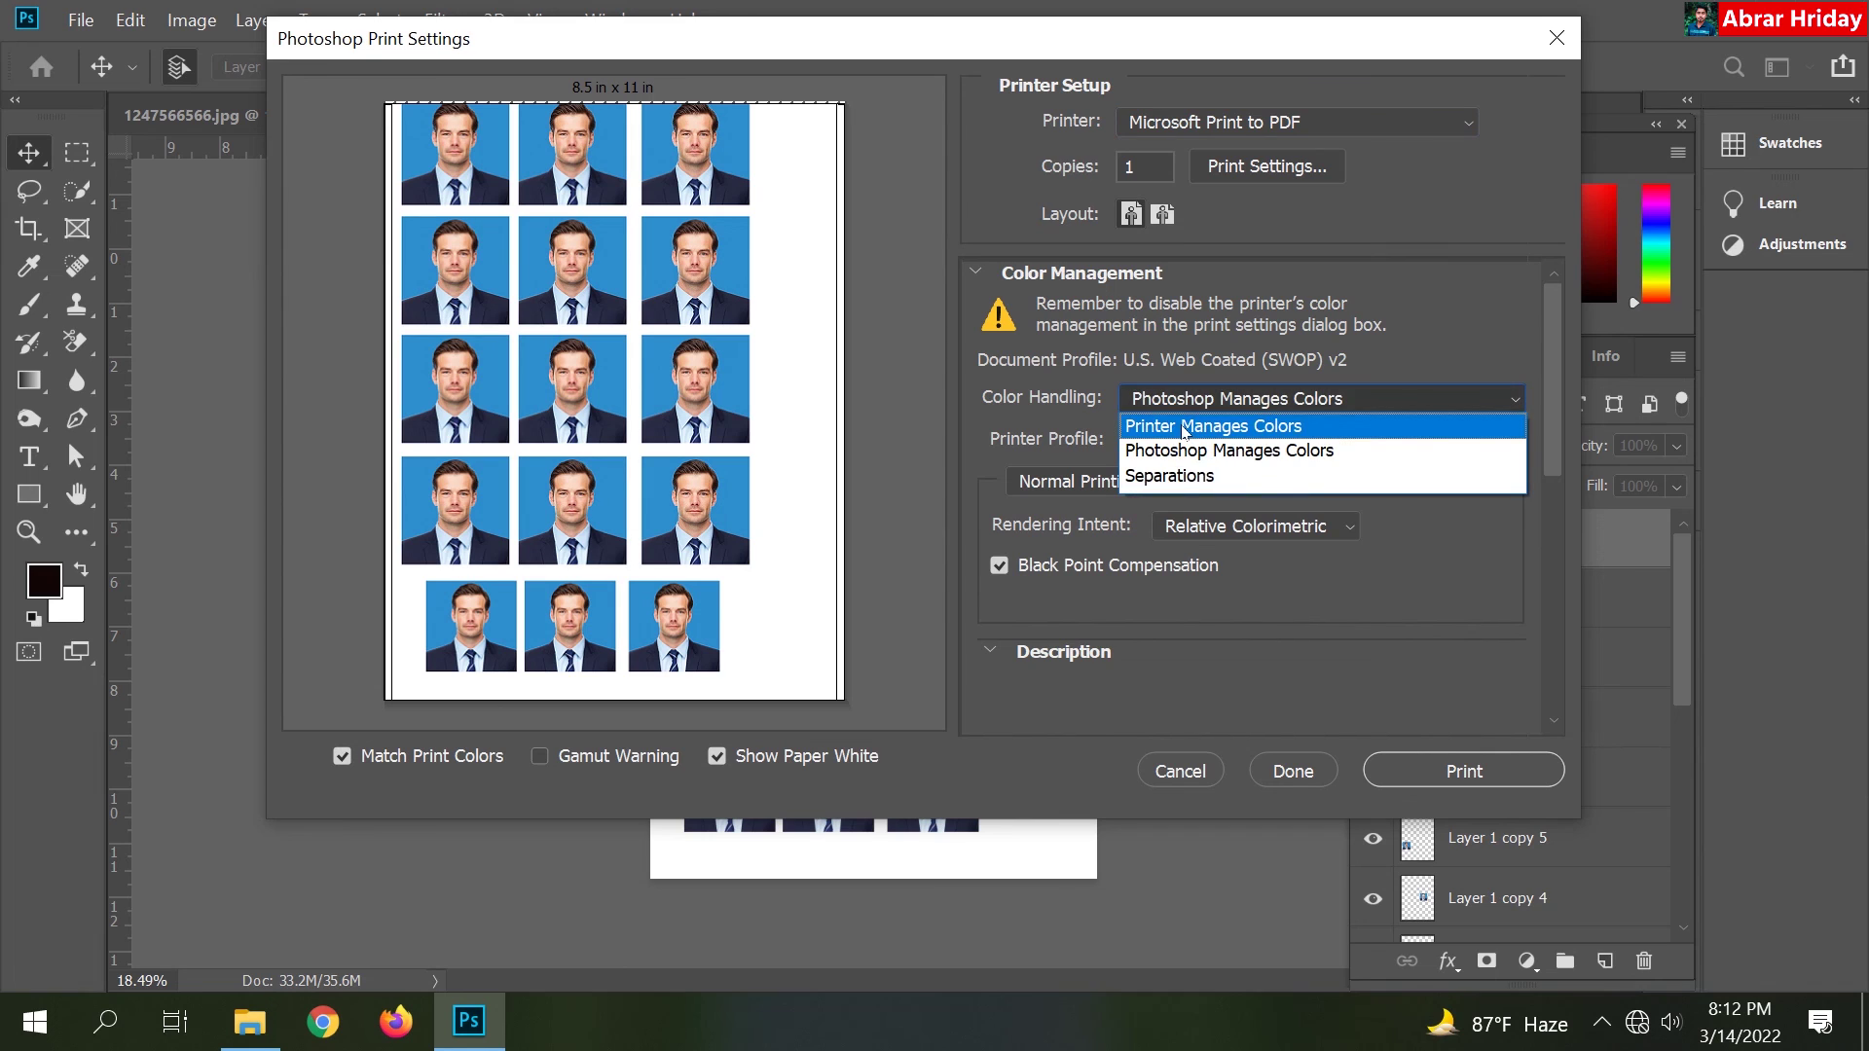
pyautogui.click(1184, 428)
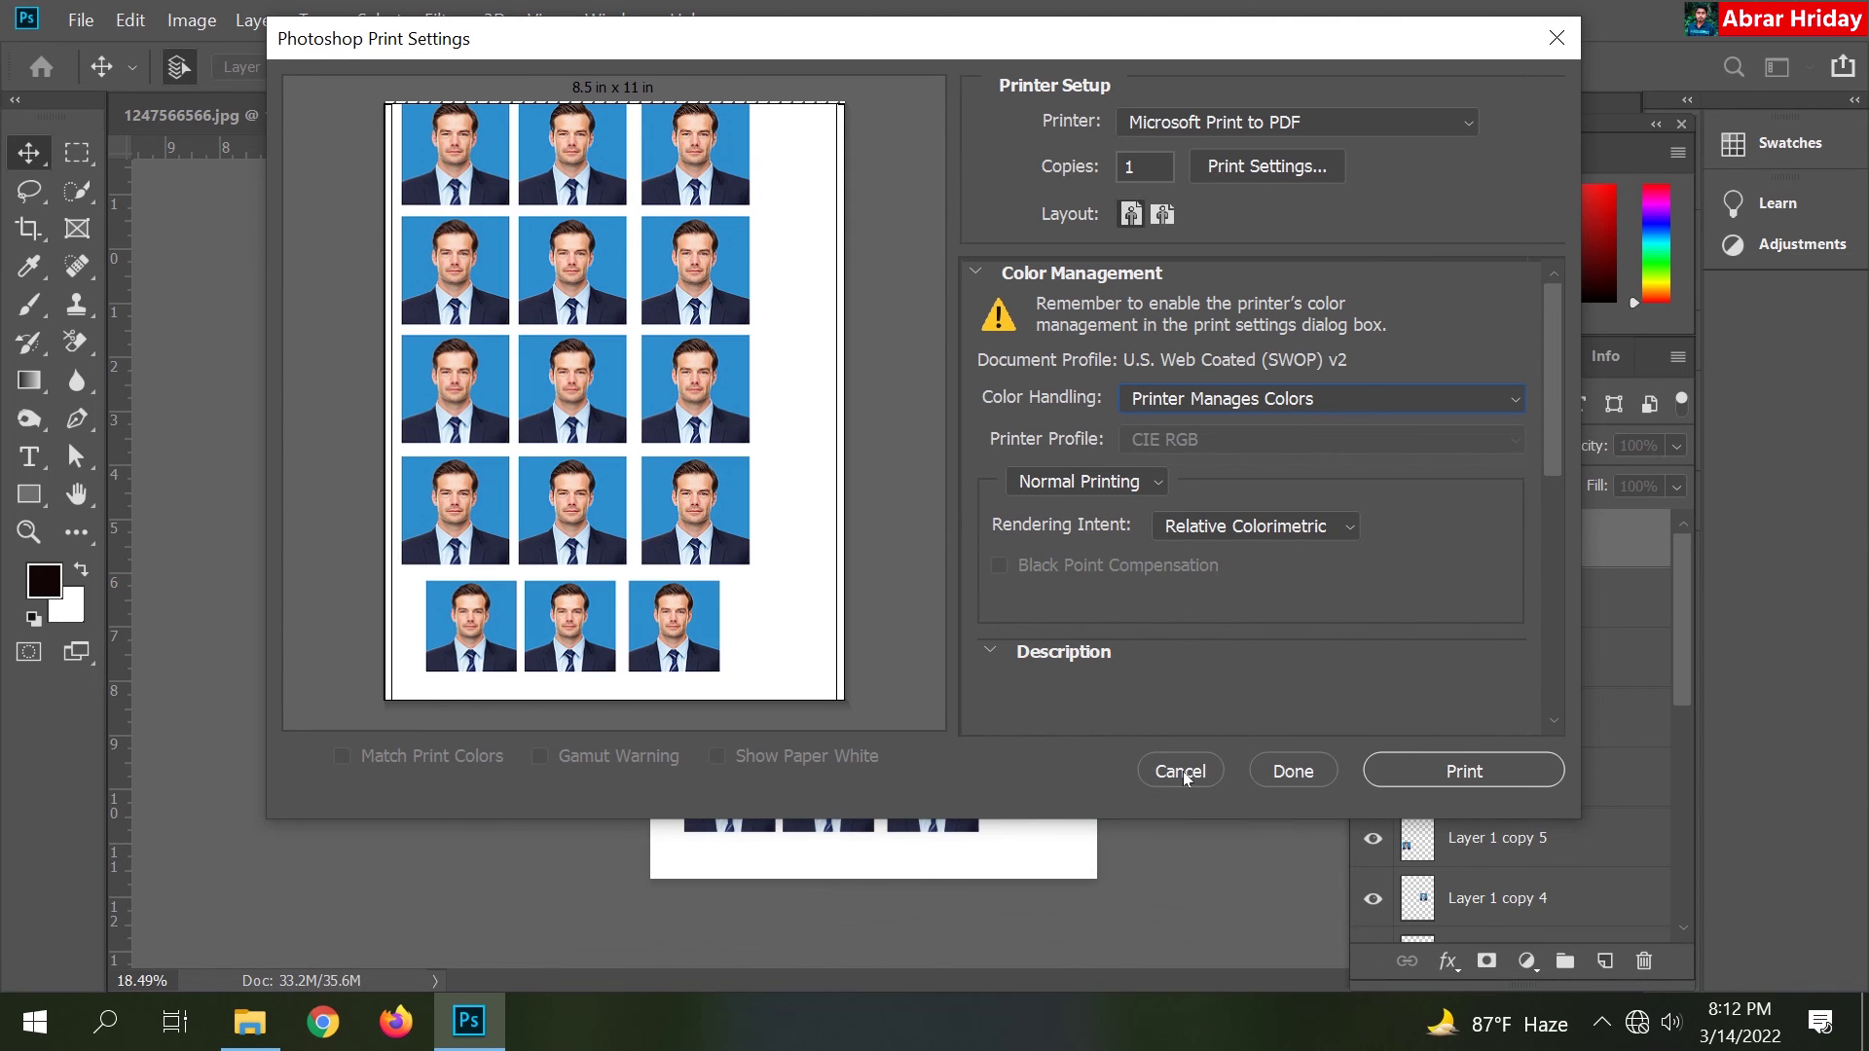
pyautogui.click(1182, 771)
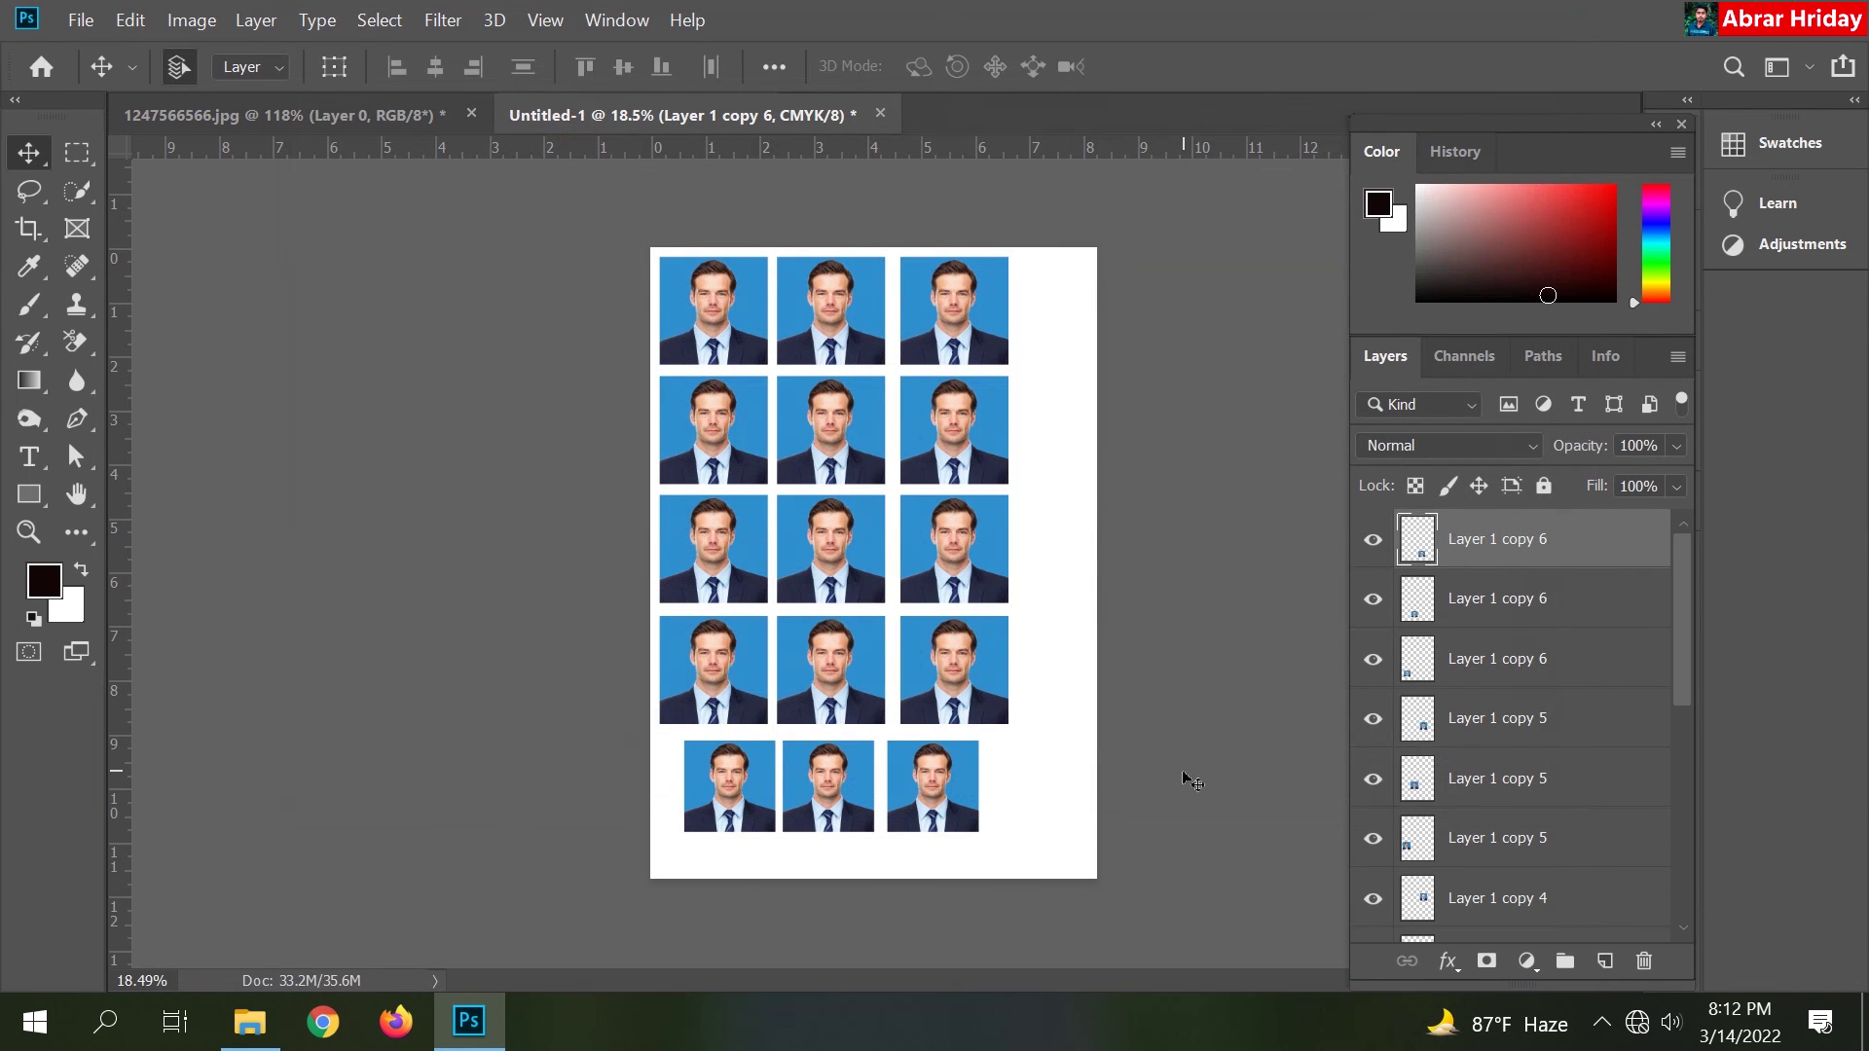